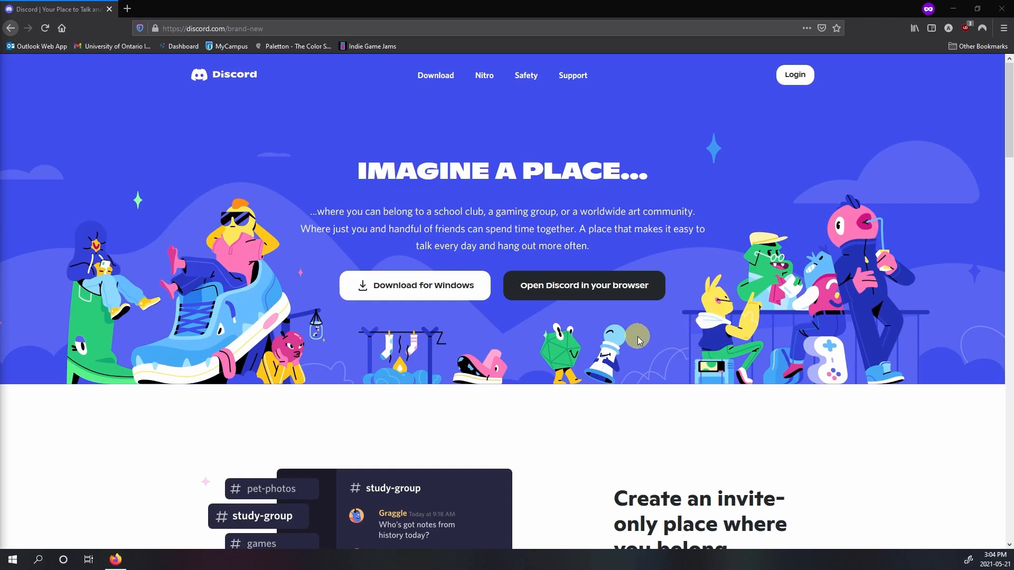
Step: Sign up to use Discord in the browser with the username Design Think, agreeing to the Terms of Service and Privacy Policy
{"action": "left_click", "coordinate": [604, 294]}
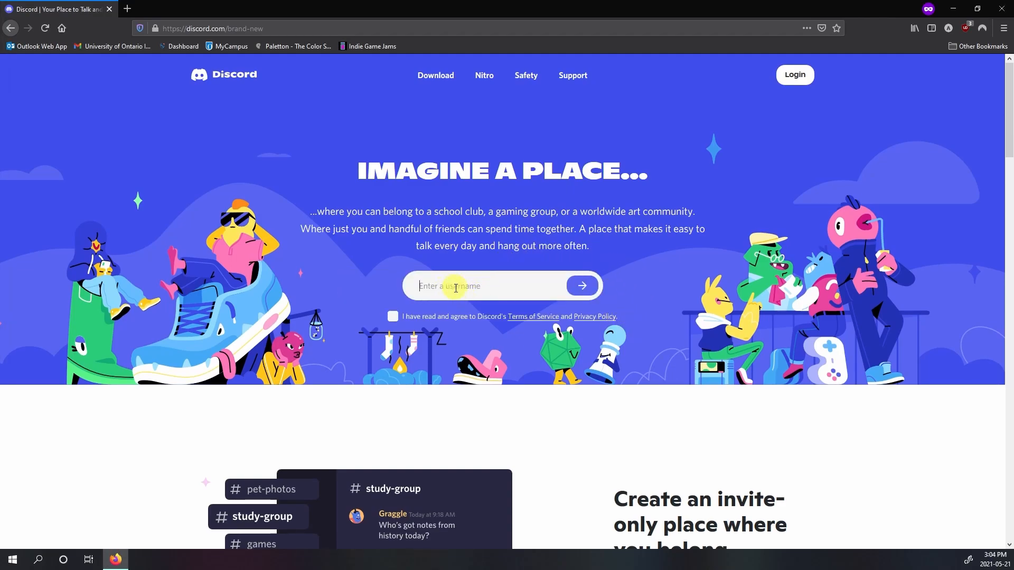
{"action": "type", "text": "Design Think"}
{"action": "left_click", "coordinate": [393, 317]}
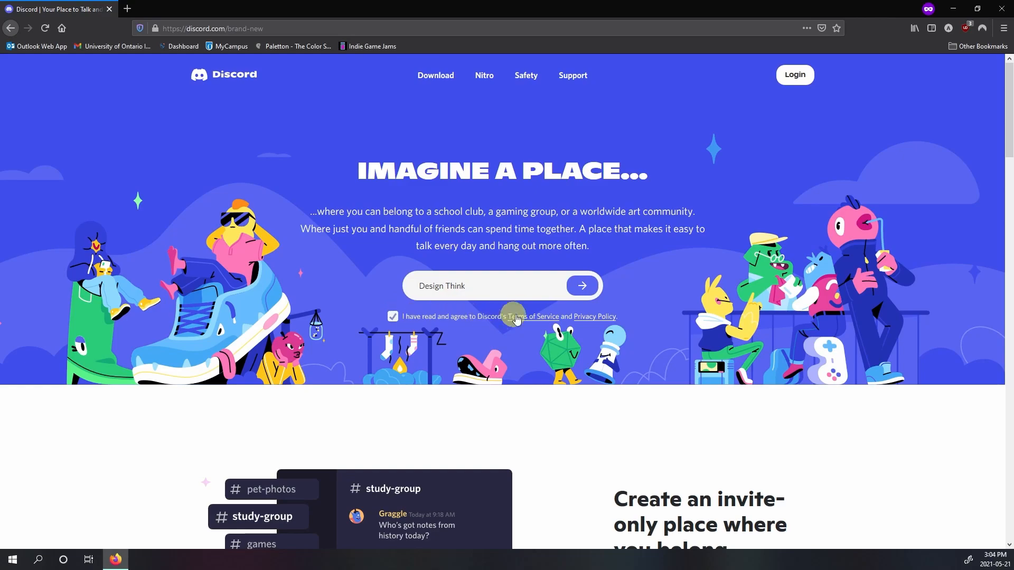
{"action": "left_click", "coordinate": [581, 286]}
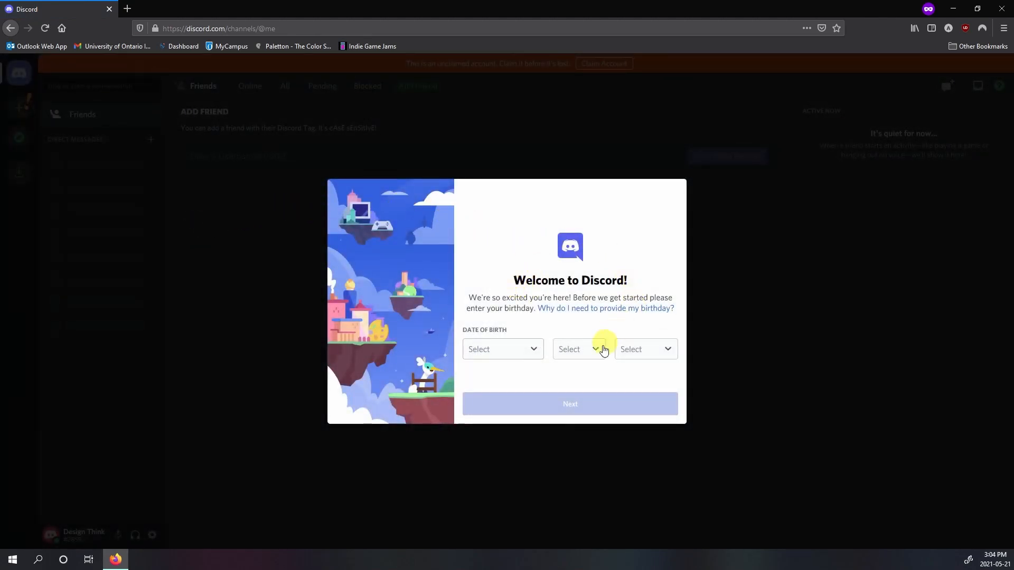
Step: Fill in the month, day and year of the date of birth and submit it
{"action": "left_click", "coordinate": [537, 352]}
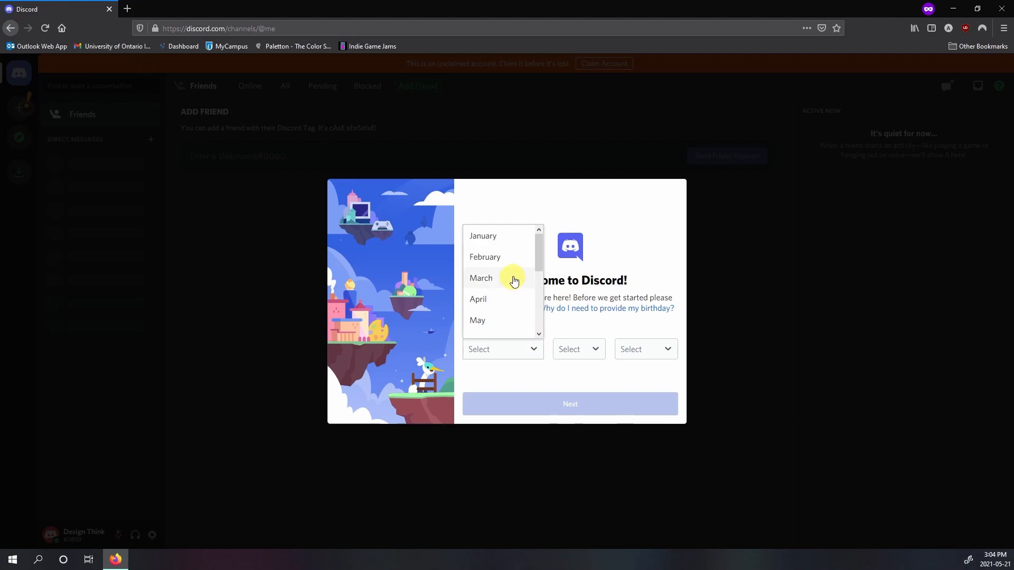
{"action": "left_click", "coordinate": [511, 236]}
{"action": "left_click", "coordinate": [592, 346]}
{"action": "left_click", "coordinate": [576, 237]}
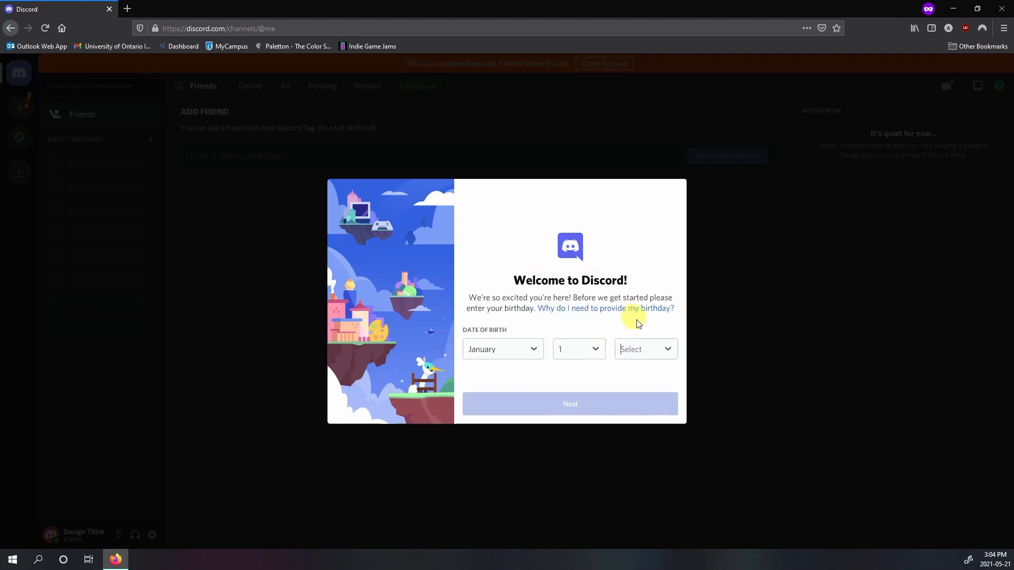
{"action": "left_click", "coordinate": [661, 349]}
{"action": "scroll", "coordinate": [655, 256], "scroll_direction": "down", "scroll_amount": 2}
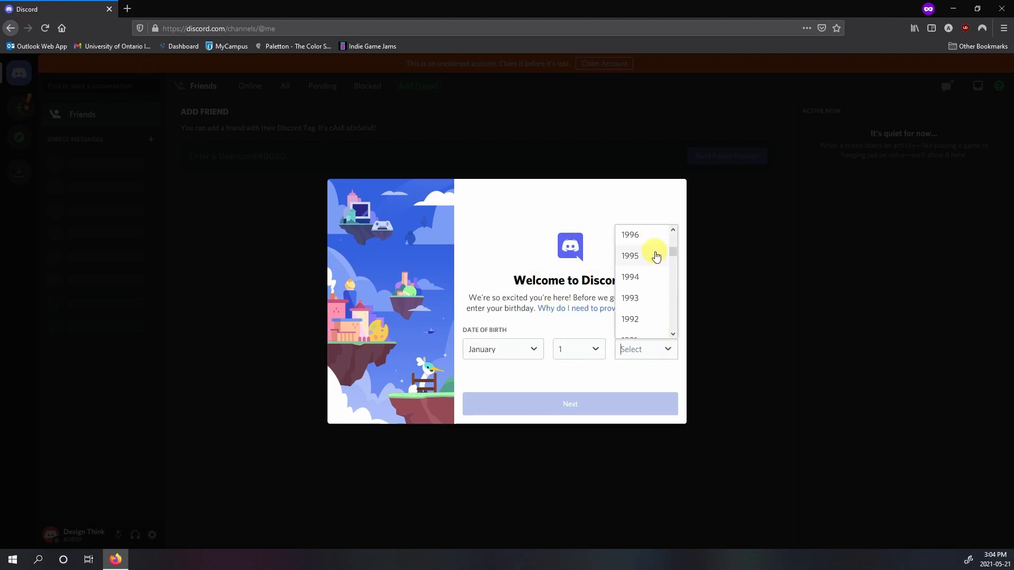
{"action": "left_click", "coordinate": [654, 300]}
{"action": "left_click", "coordinate": [592, 402]}
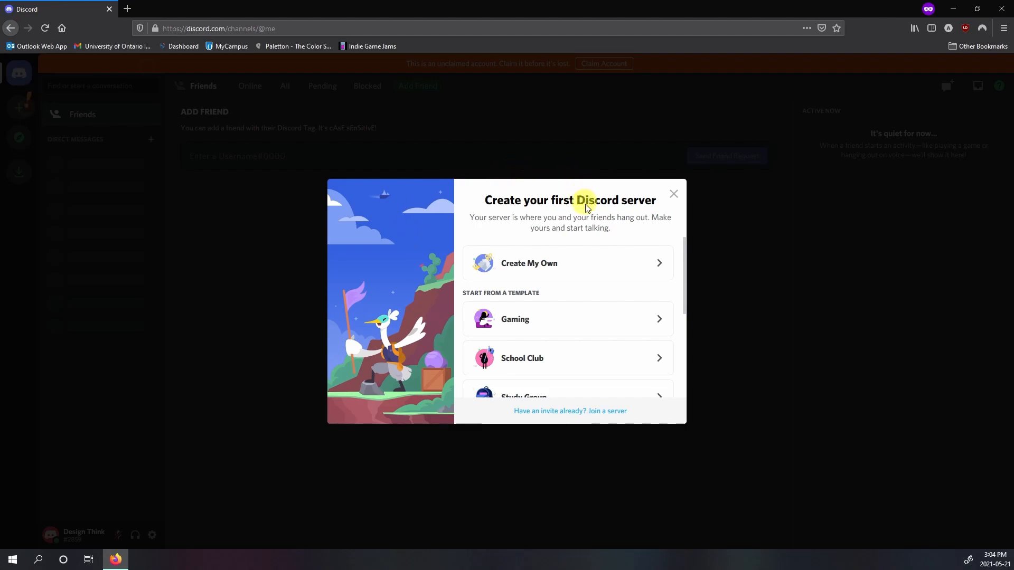
Step: Look through the server templates, then create your own server for me and my friends, keeping the suggested server name
{"action": "scroll", "coordinate": [585, 246], "scroll_direction": "down", "scroll_amount": 5}
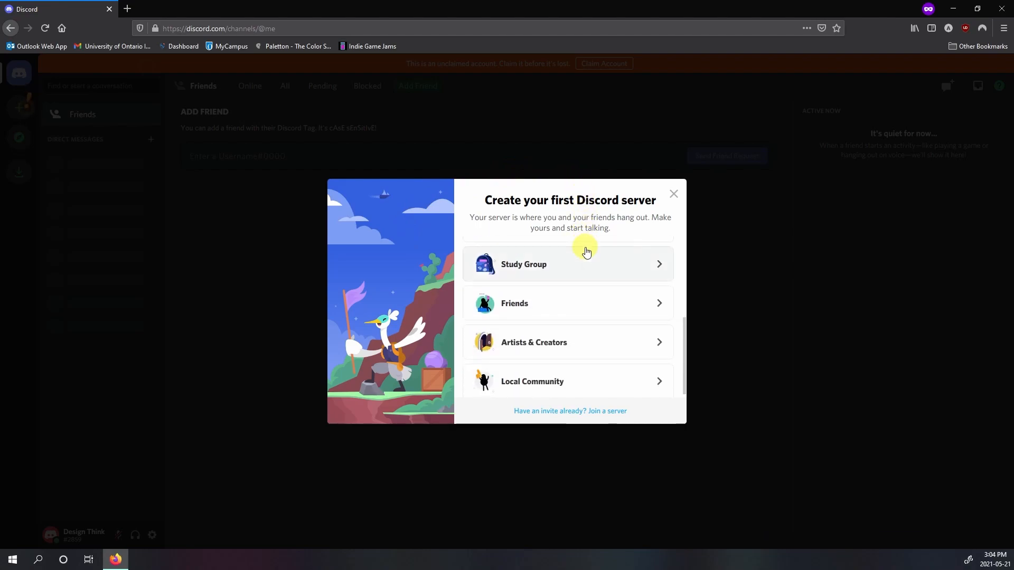
{"action": "scroll", "coordinate": [586, 251], "scroll_direction": "up", "scroll_amount": 5}
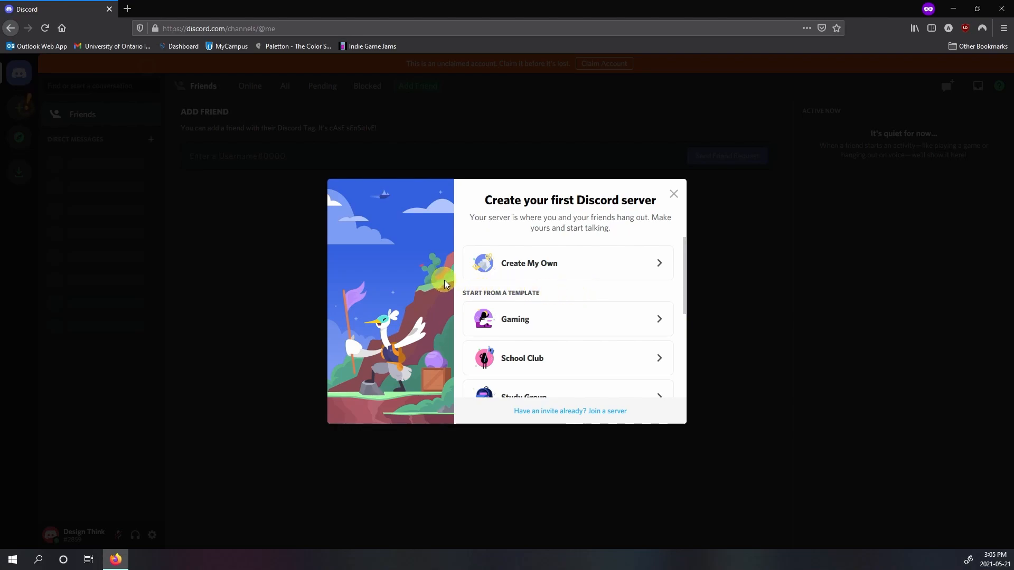
{"action": "scroll", "coordinate": [578, 297], "scroll_direction": "down", "scroll_amount": 2}
{"action": "scroll", "coordinate": [665, 296], "scroll_direction": "down", "scroll_amount": 2}
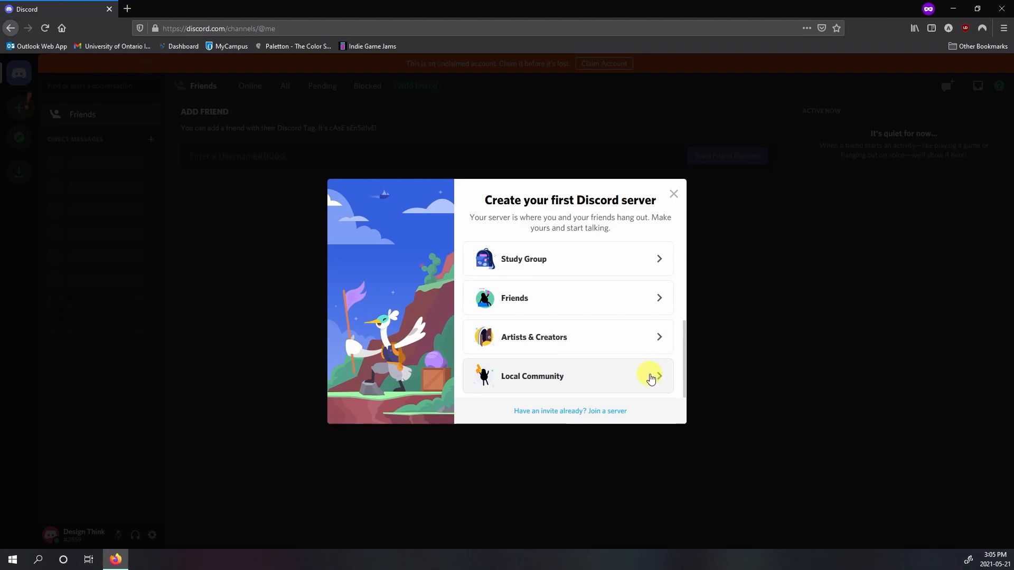
{"action": "scroll", "coordinate": [649, 369], "scroll_direction": "up", "scroll_amount": 3}
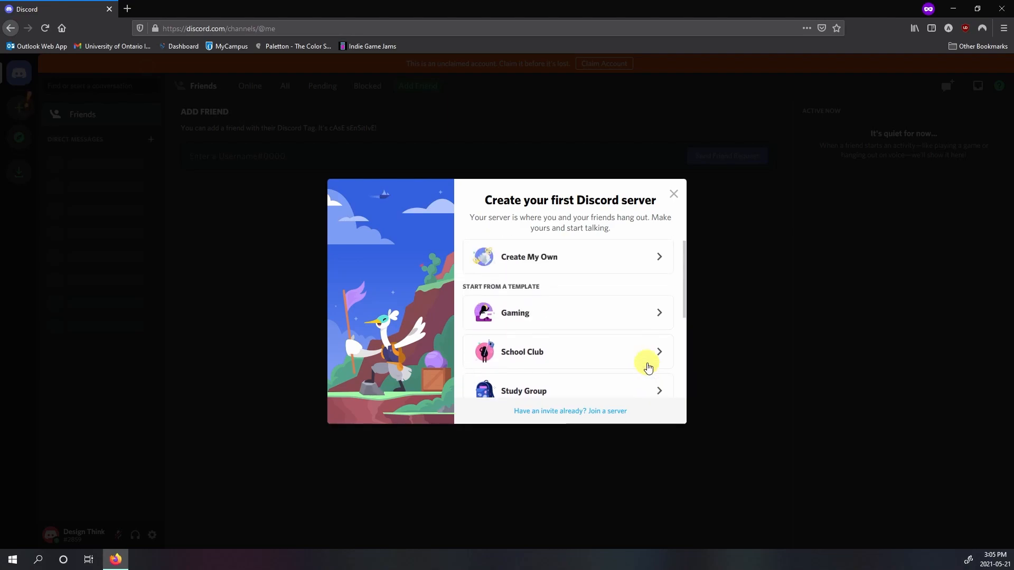
{"action": "scroll", "coordinate": [653, 331], "scroll_direction": "down", "scroll_amount": 3}
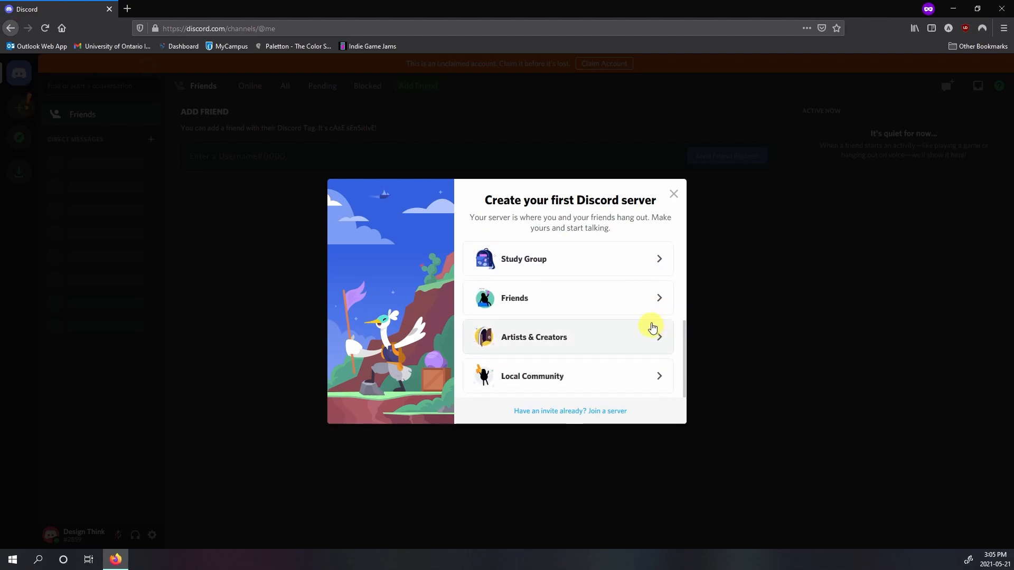
{"action": "scroll", "coordinate": [647, 327], "scroll_direction": "up", "scroll_amount": 3}
{"action": "left_click", "coordinate": [654, 268]}
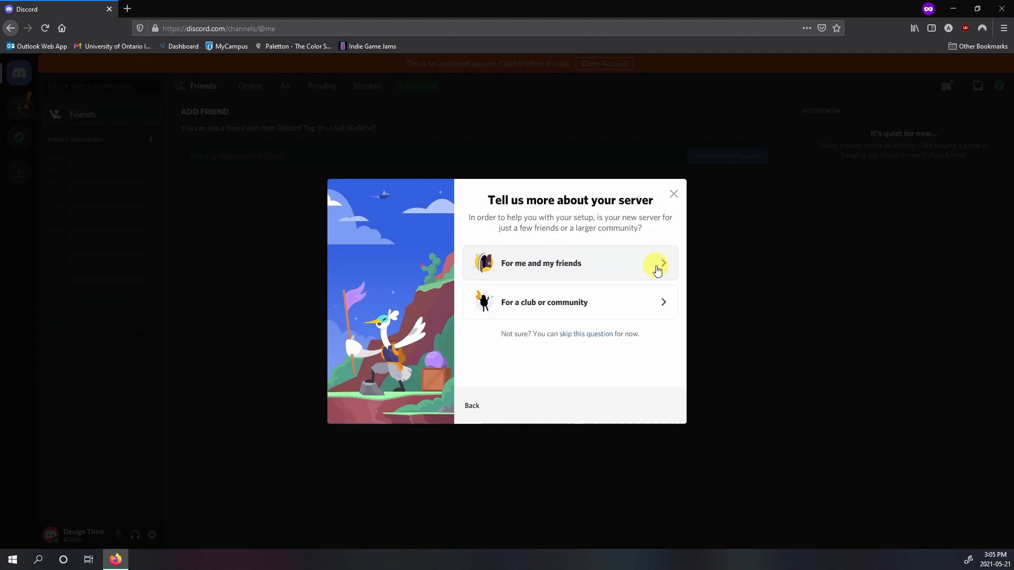
{"action": "left_click", "coordinate": [657, 269]}
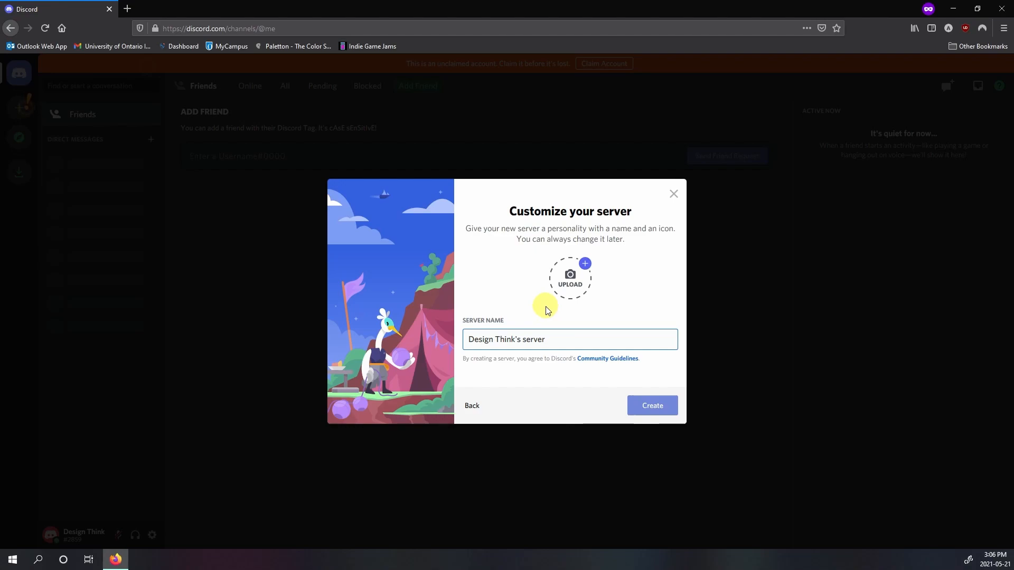
{"action": "left_click", "coordinate": [646, 408]}
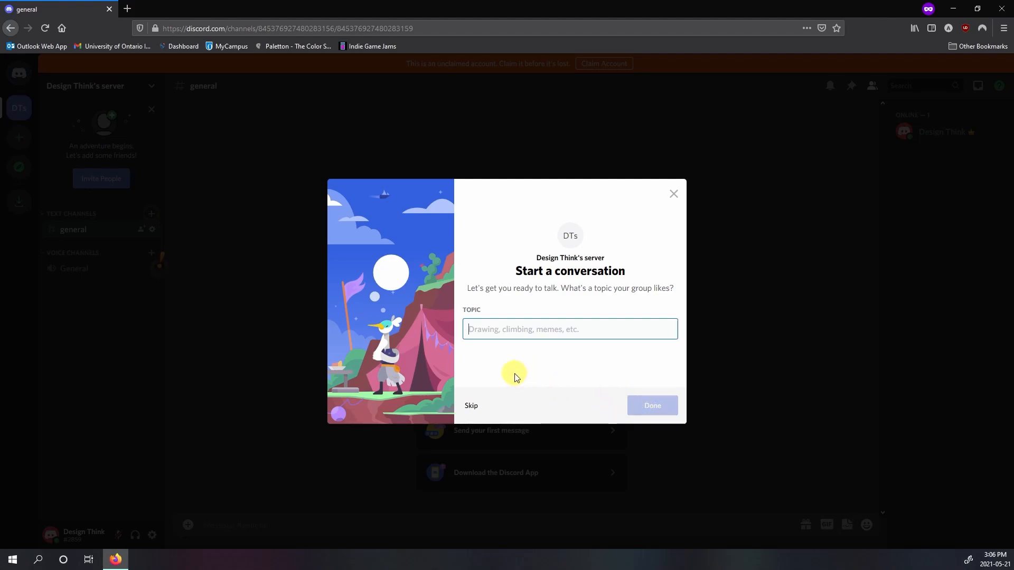
Step: Skip the conversation topic, enter the new server, and dismiss the account-claiming prompt and the invite banner
{"action": "left_click", "coordinate": [472, 409]}
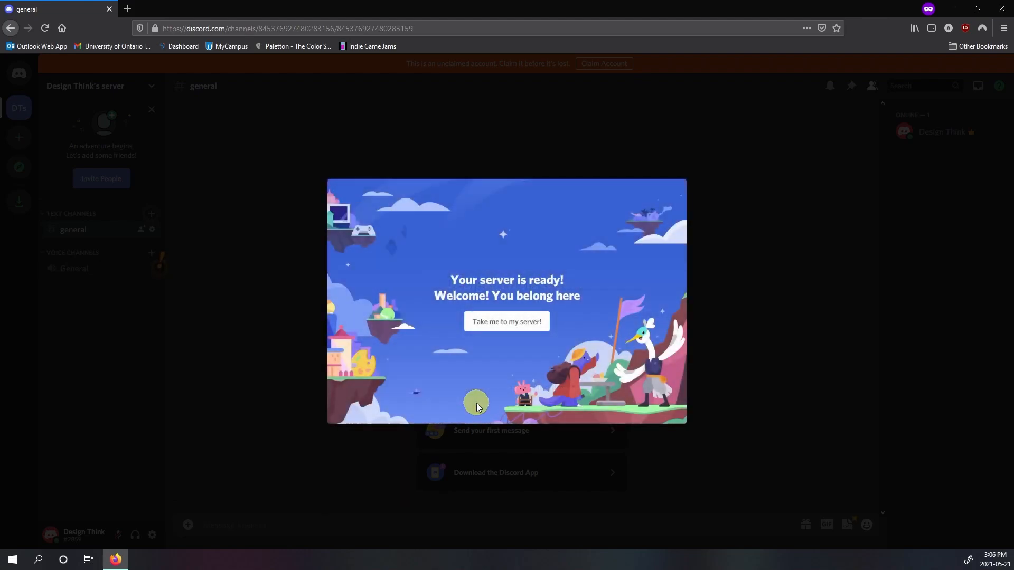
{"action": "left_click", "coordinate": [475, 331]}
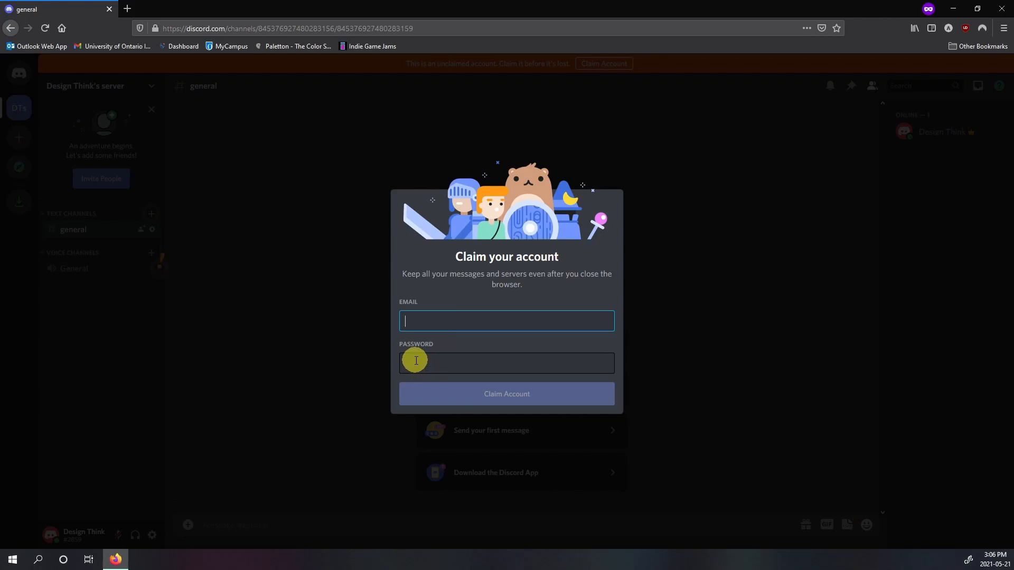
{"action": "left_click", "coordinate": [306, 238]}
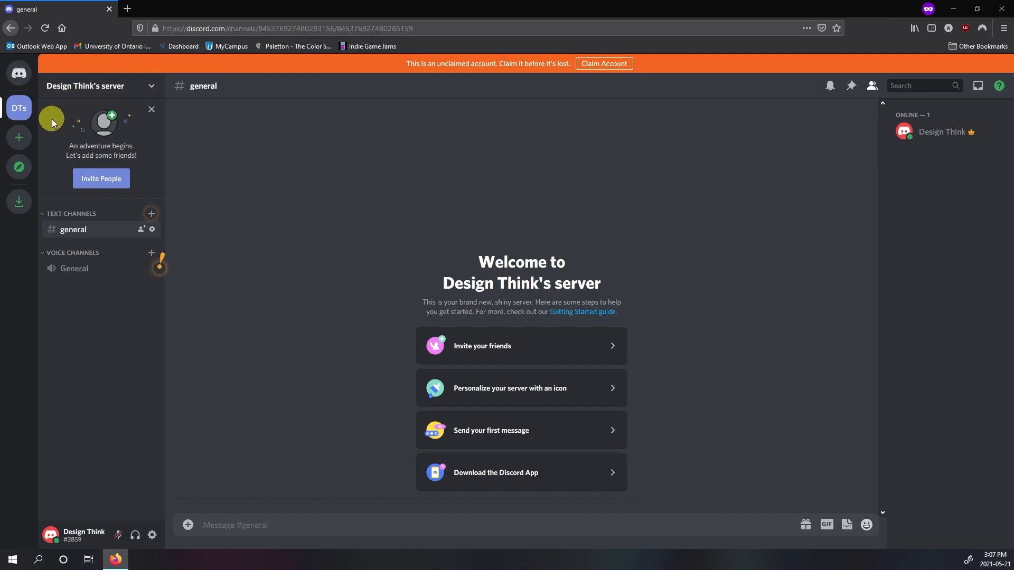
{"action": "left_click", "coordinate": [151, 109]}
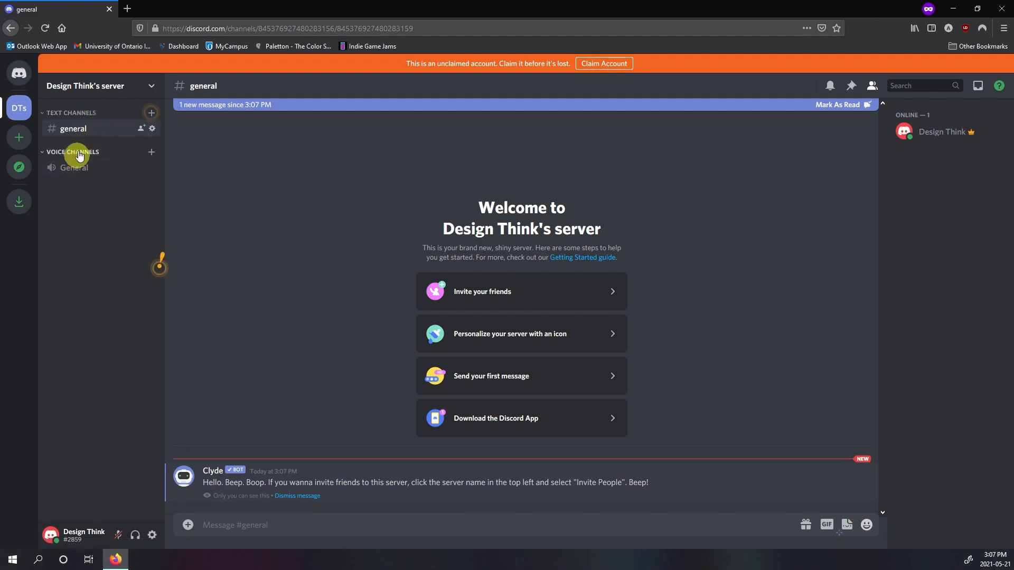
Step: Go through the voice channel and conversation tips, and send the message "Hello and welcome" in the general text channel
{"action": "left_click", "coordinate": [160, 270]}
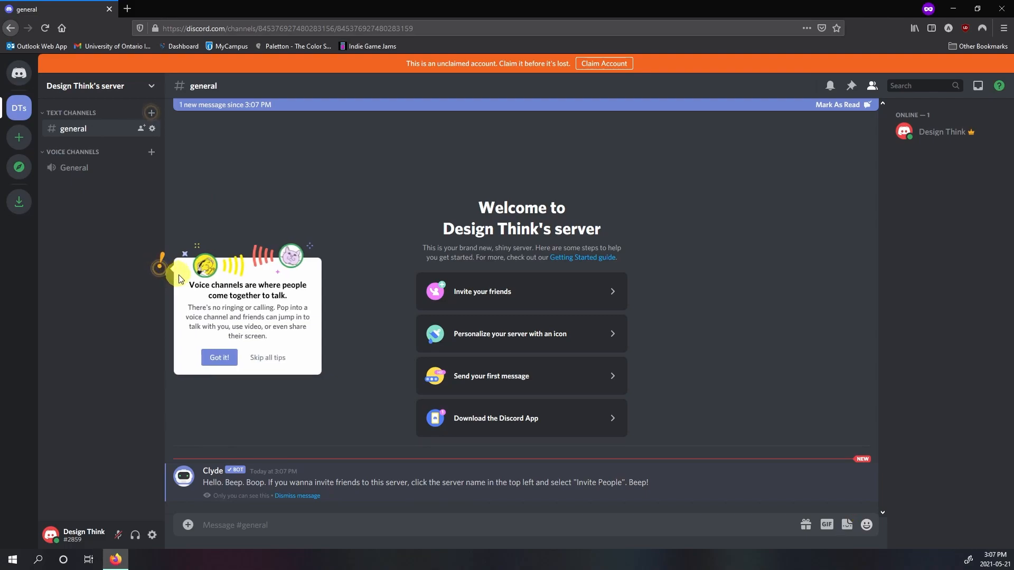
{"action": "left_click", "coordinate": [209, 360]}
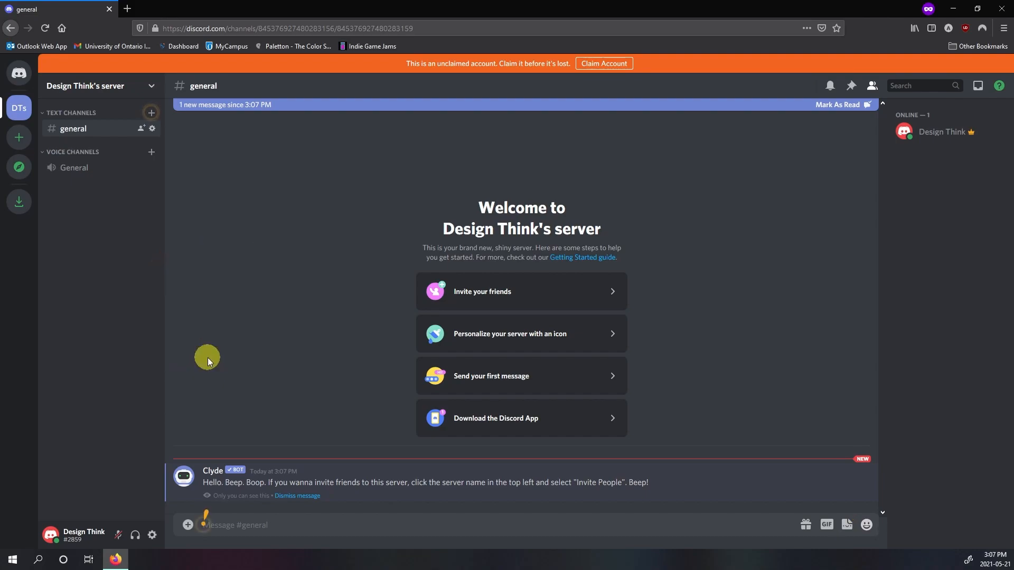
{"action": "left_click", "coordinate": [204, 526]}
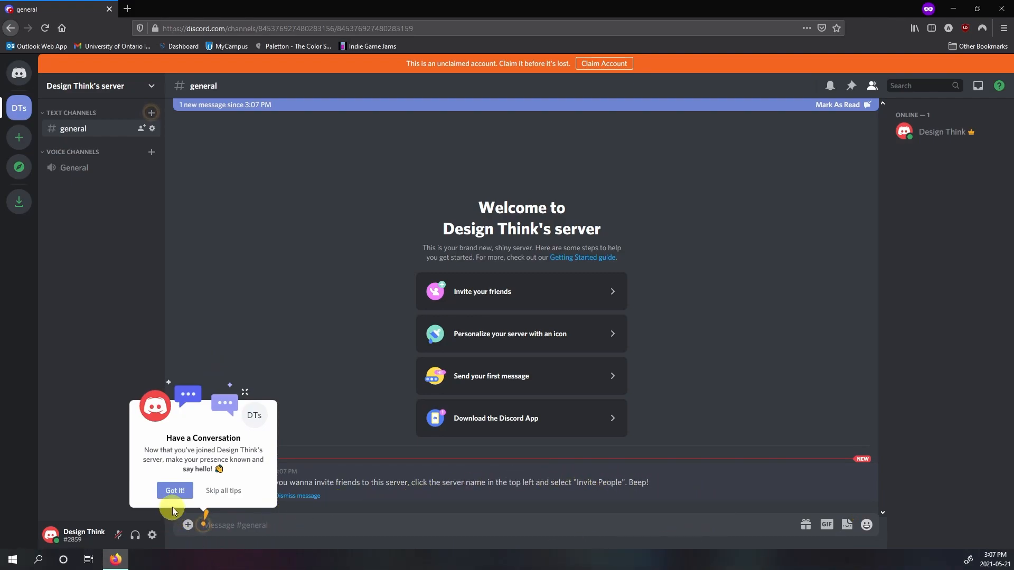
{"action": "left_click", "coordinate": [204, 521]}
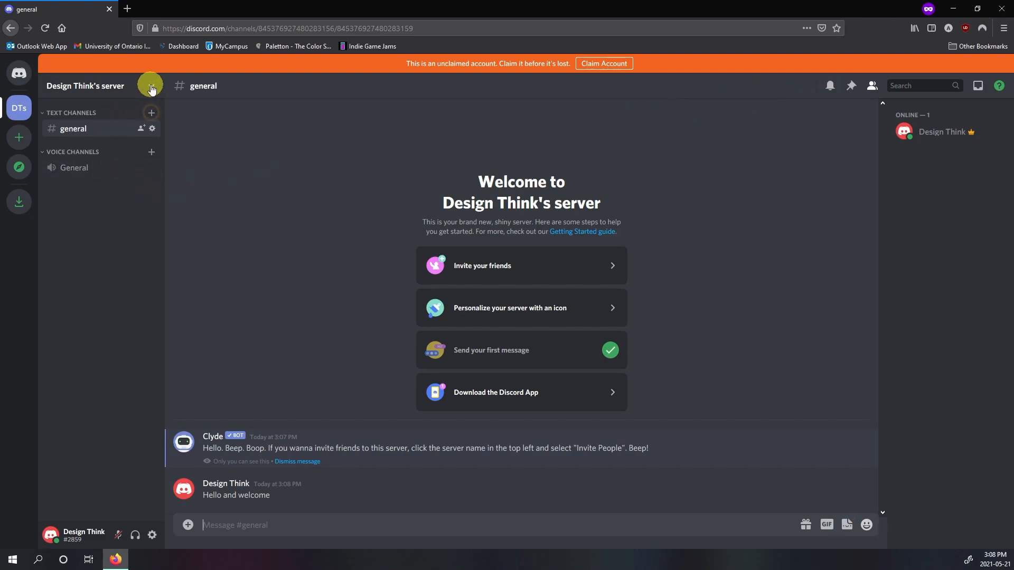
Step: Open the server's invitation, select its link, generate a new link without changing the link settings, and close the invitation
{"action": "left_click", "coordinate": [152, 88]}
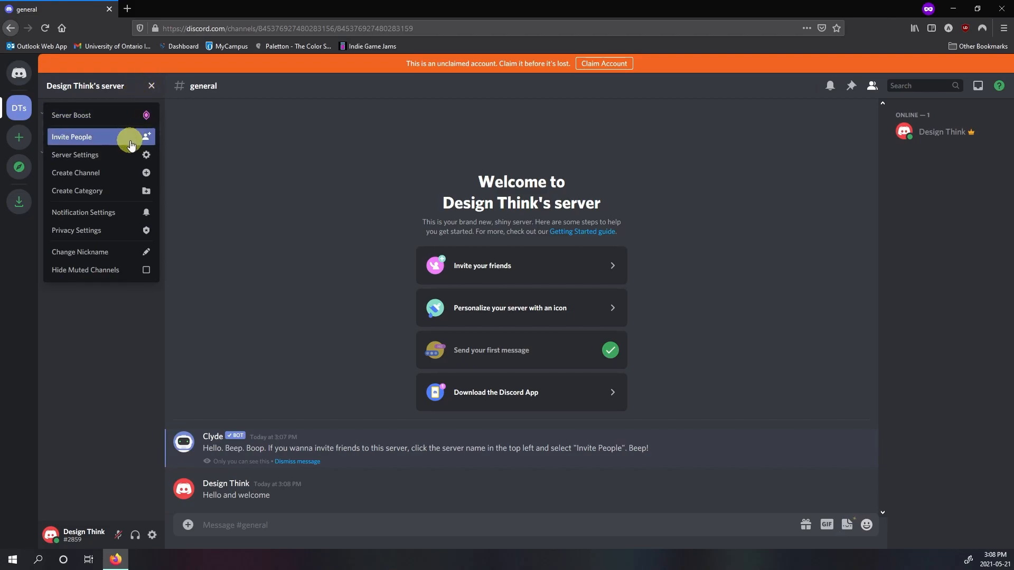
{"action": "left_click", "coordinate": [132, 144]}
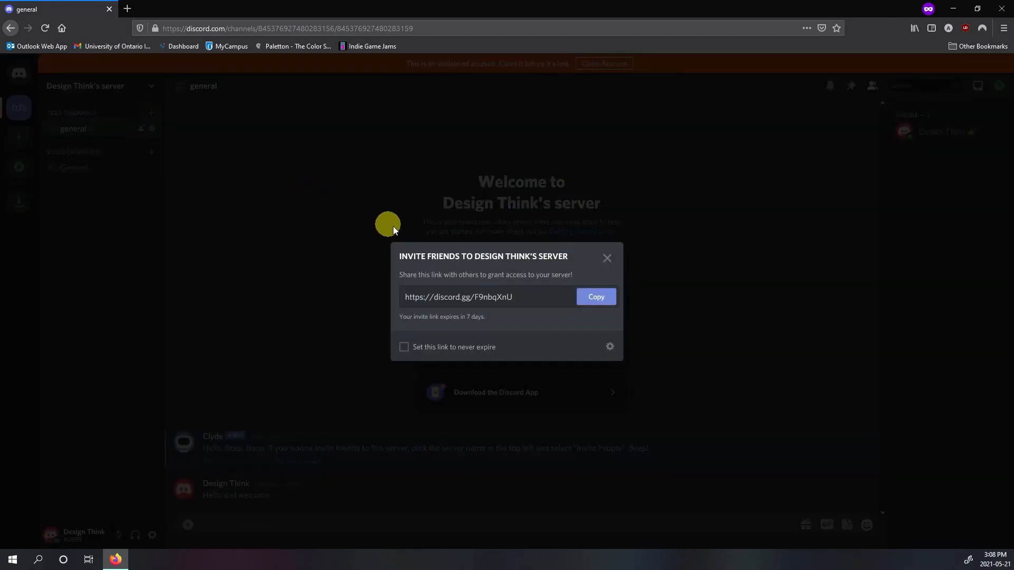
{"action": "left_click_drag", "start_coordinate": [520, 297], "coordinate": [406, 297]}
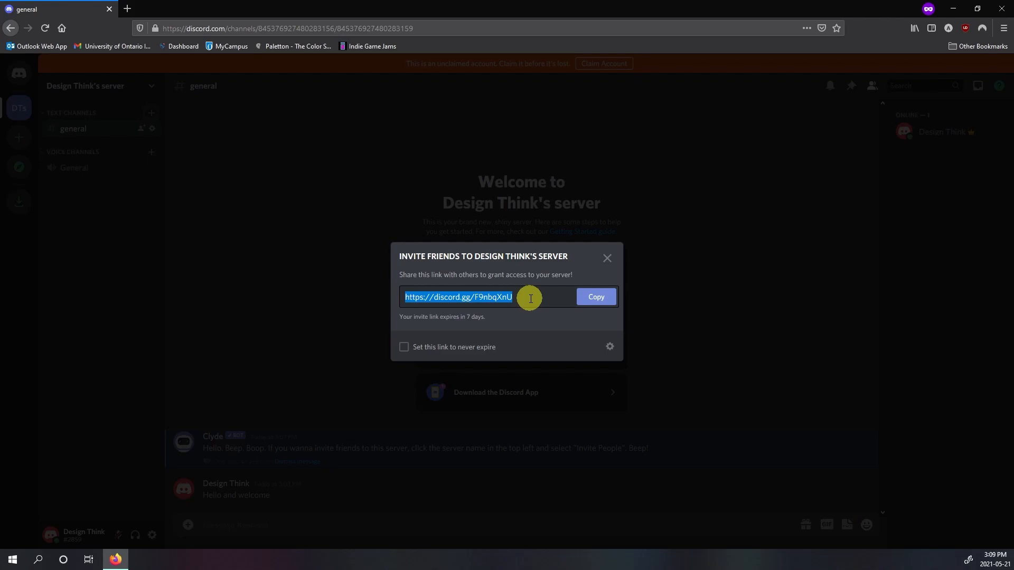
{"action": "left_click", "coordinate": [607, 348]}
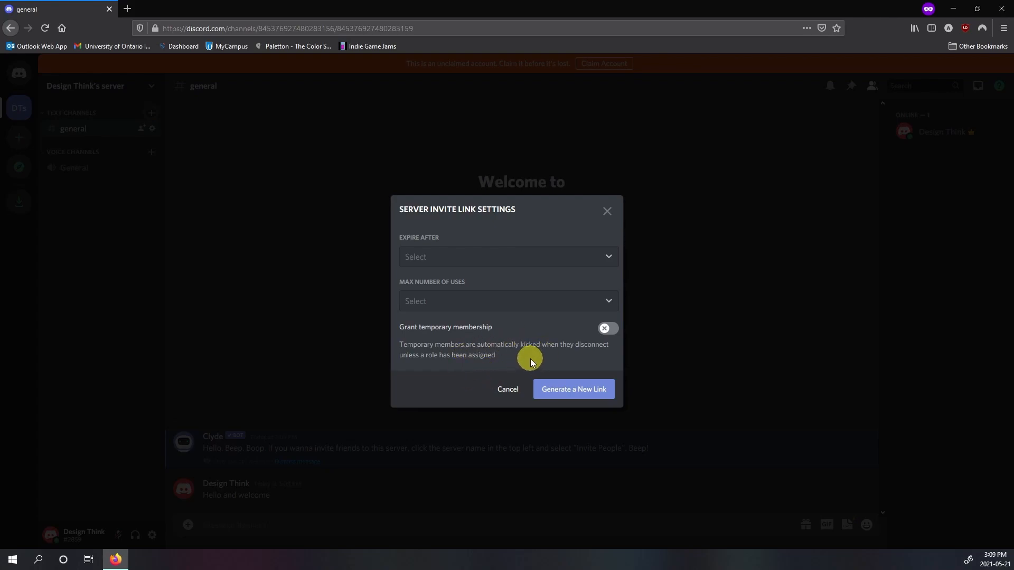
{"action": "left_click", "coordinate": [546, 389]}
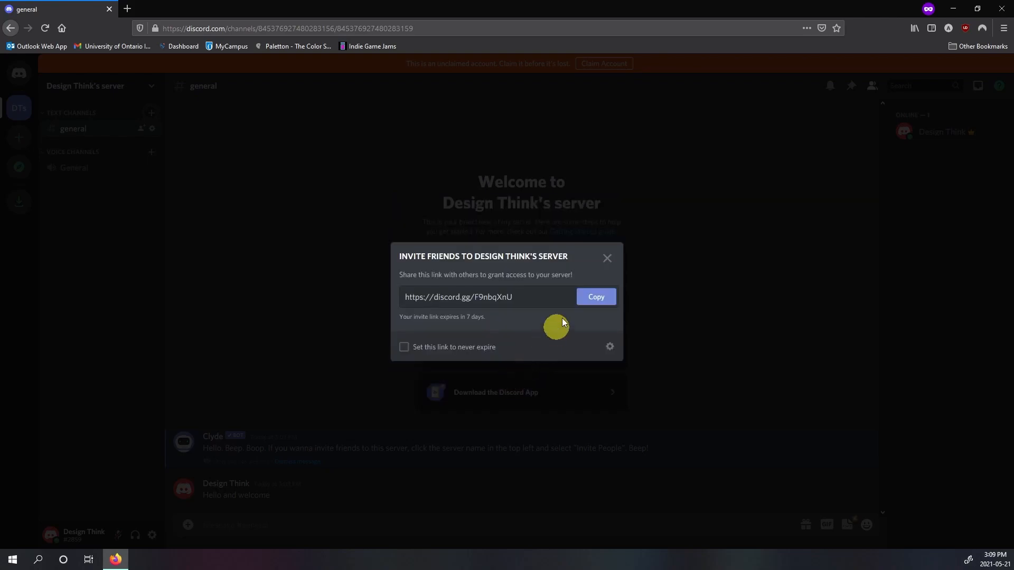
{"action": "left_click", "coordinate": [606, 260]}
{"action": "left_click", "coordinate": [153, 88]}
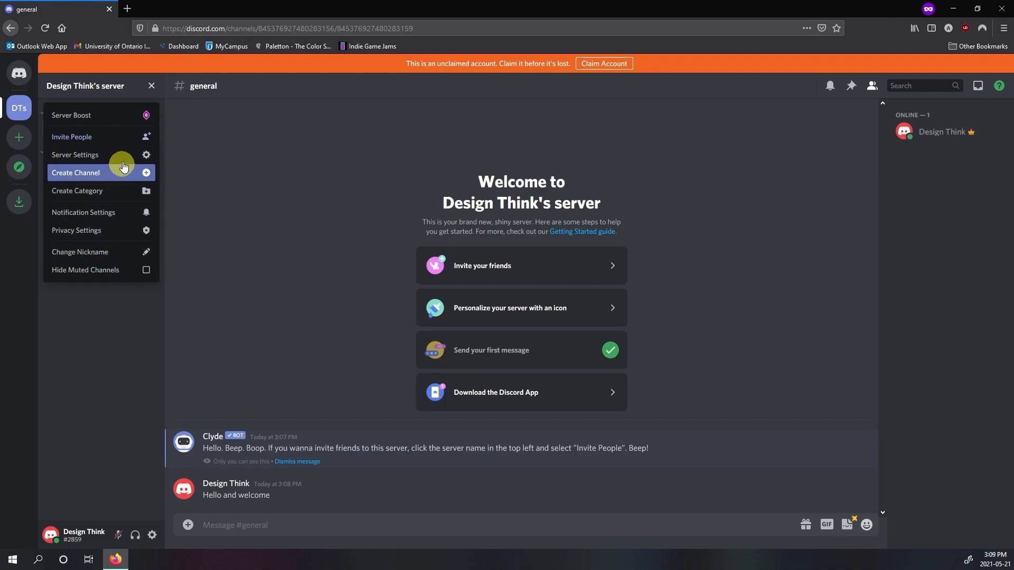
{"action": "left_click", "coordinate": [207, 166]}
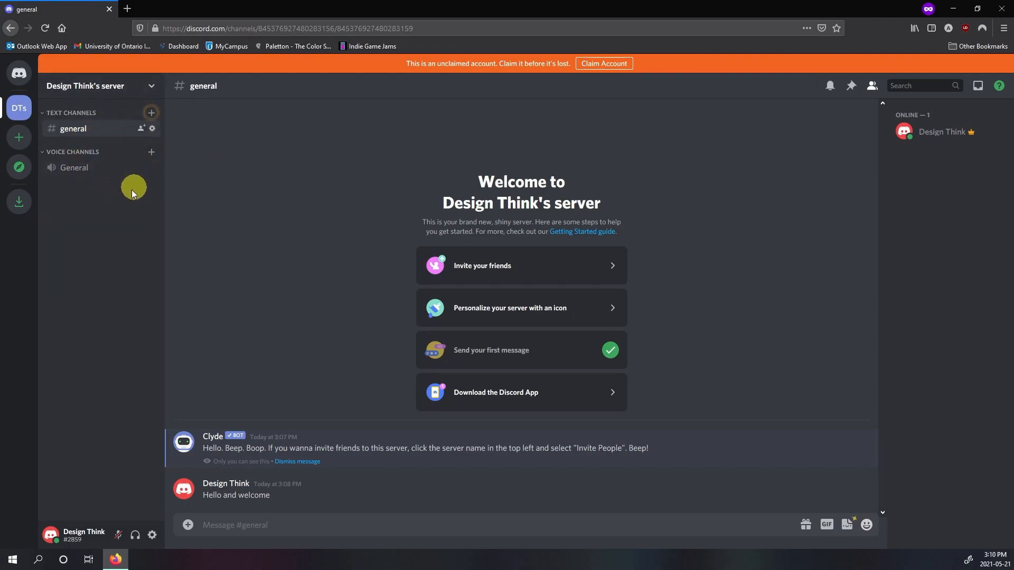
Step: Go through and acknowledge the tips about channels, inviting friends, server settings and creating your own server
{"action": "left_click", "coordinate": [152, 118]}
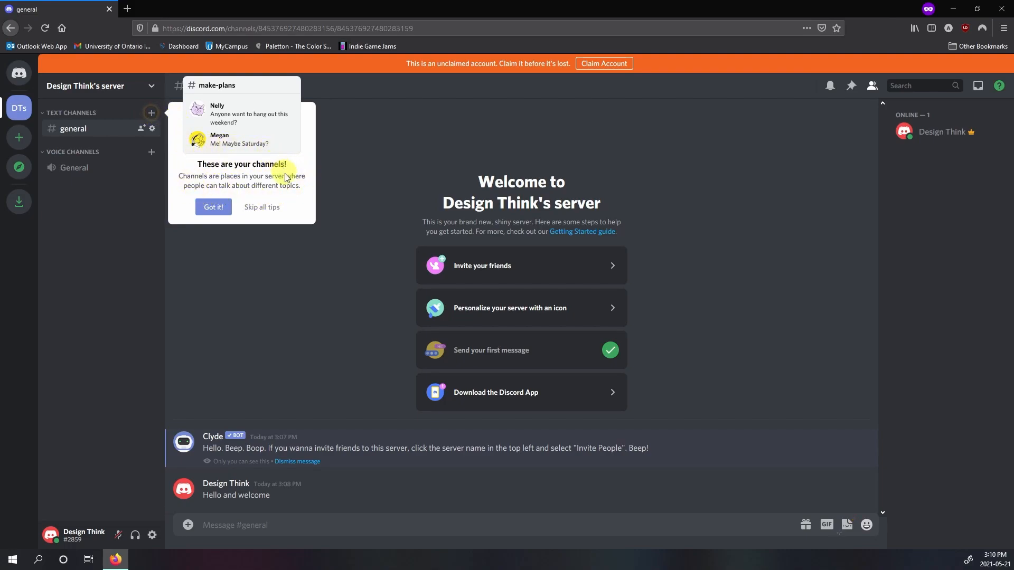
{"action": "left_click", "coordinate": [213, 205]}
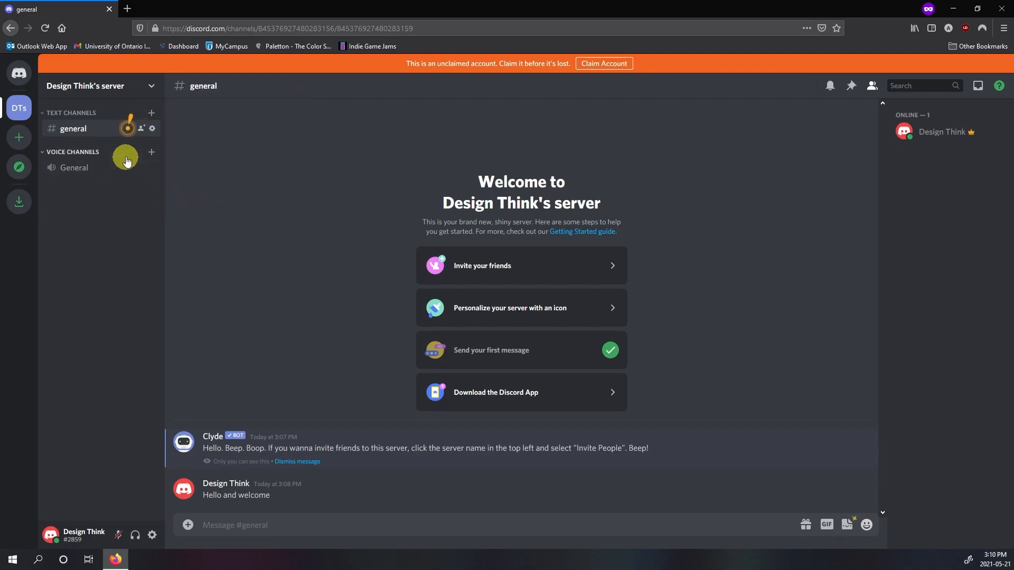
{"action": "left_click", "coordinate": [126, 126]}
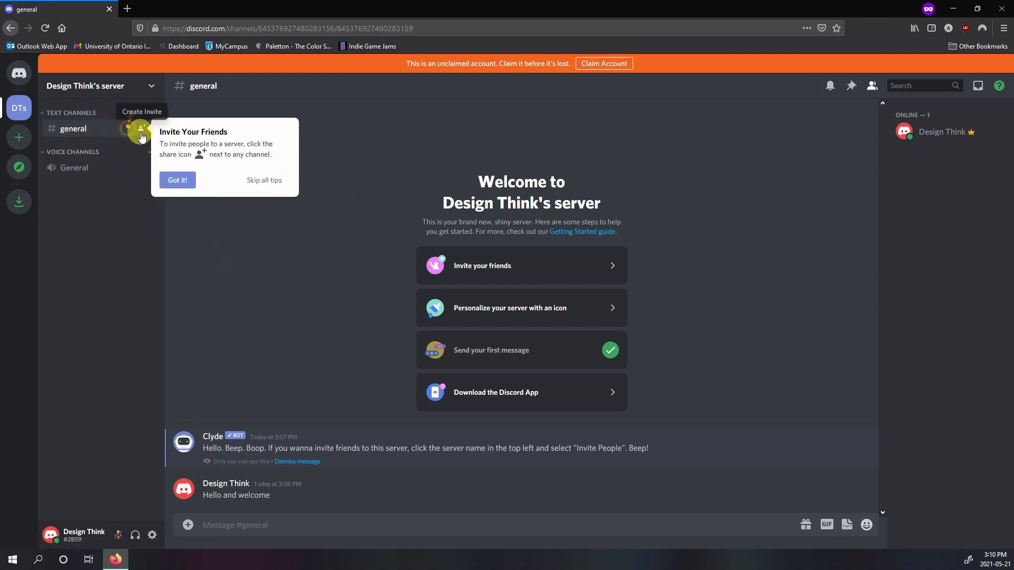
{"action": "left_click", "coordinate": [172, 181]}
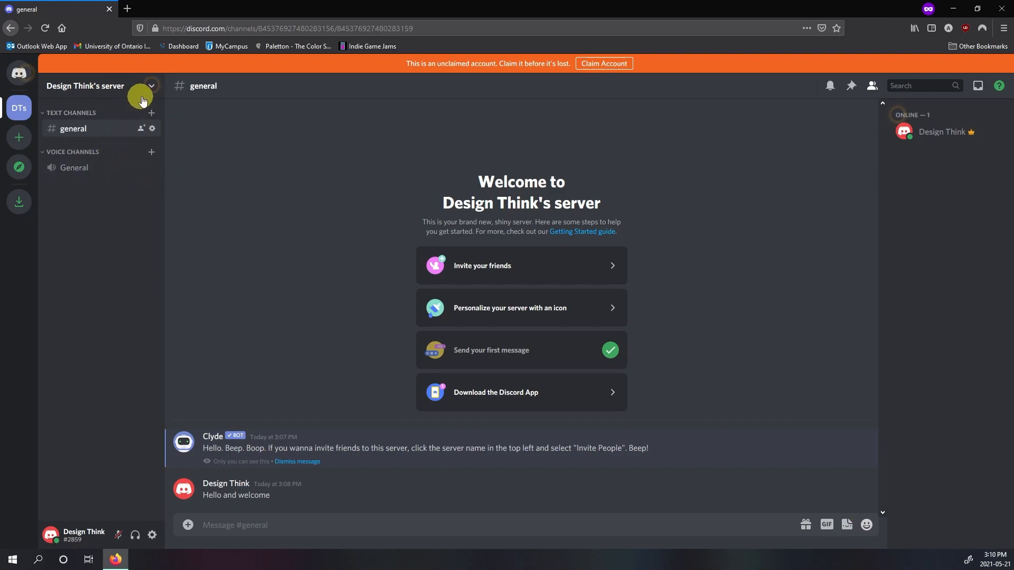
{"action": "left_click", "coordinate": [150, 87]}
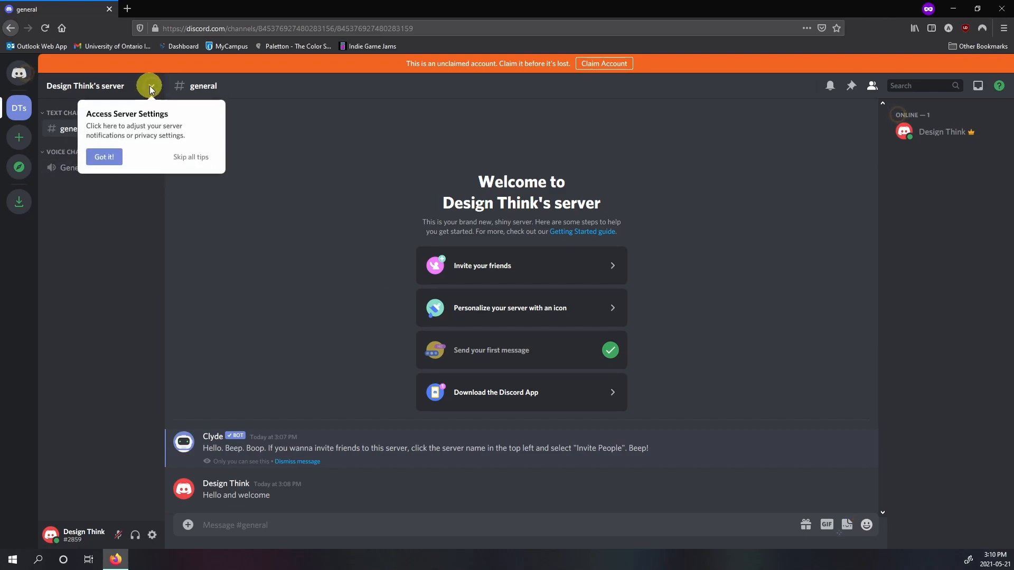
{"action": "left_click", "coordinate": [105, 156]}
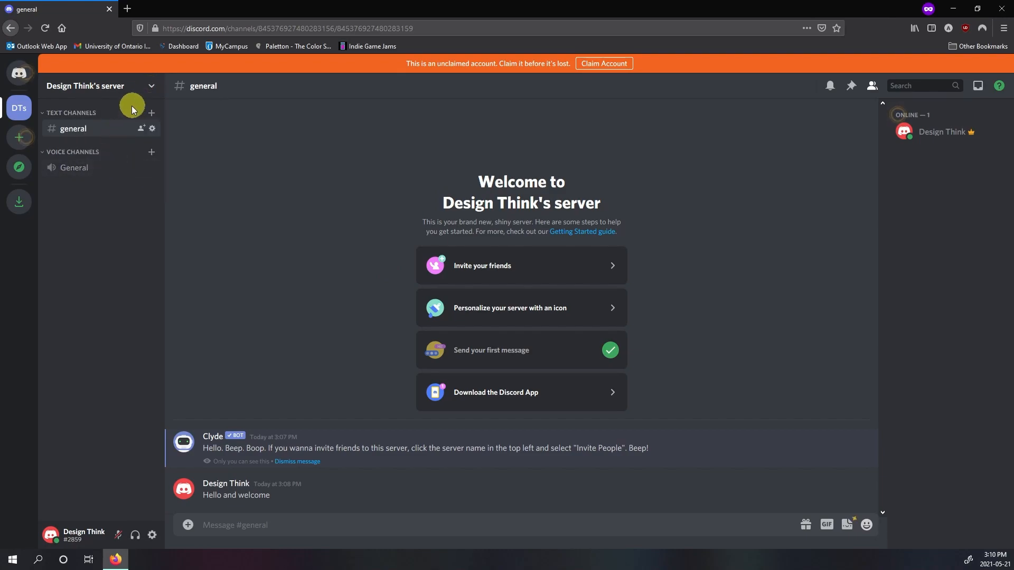
{"action": "left_click", "coordinate": [21, 141]}
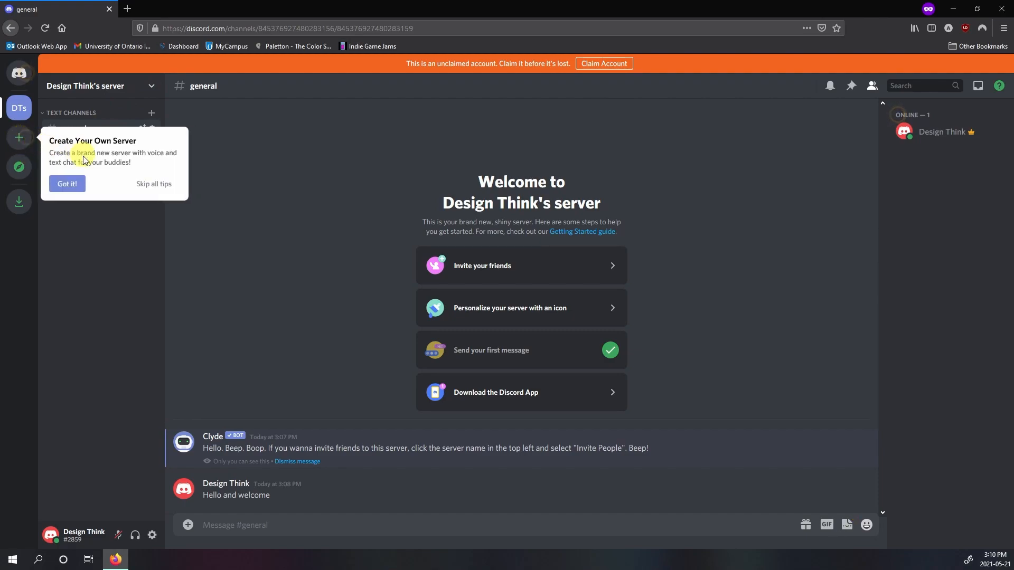
{"action": "left_click", "coordinate": [81, 184]}
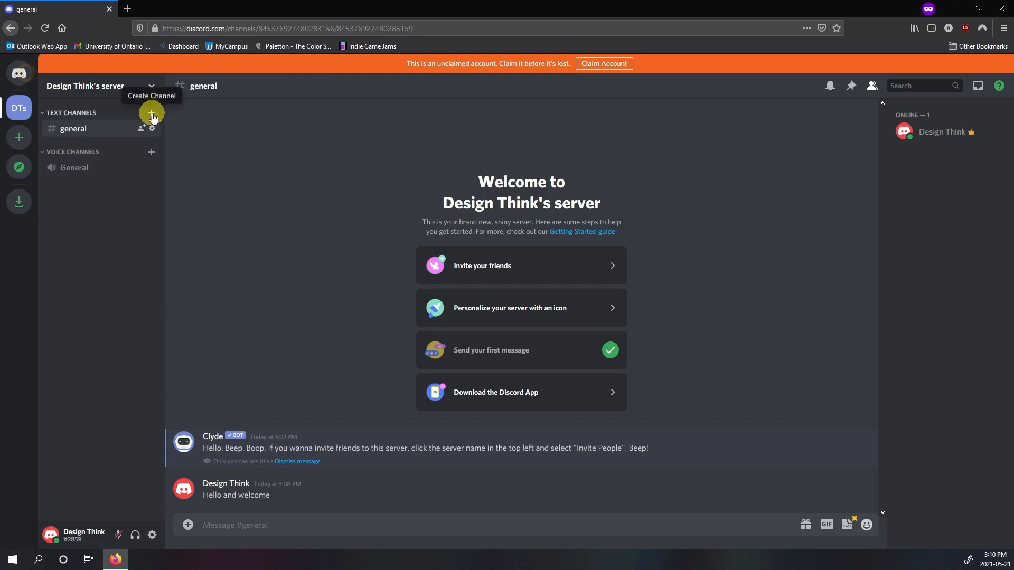
Step: Create a public text channel named "design-thinking", and switch to the general text channel and back to it
{"action": "left_click", "coordinate": [151, 114]}
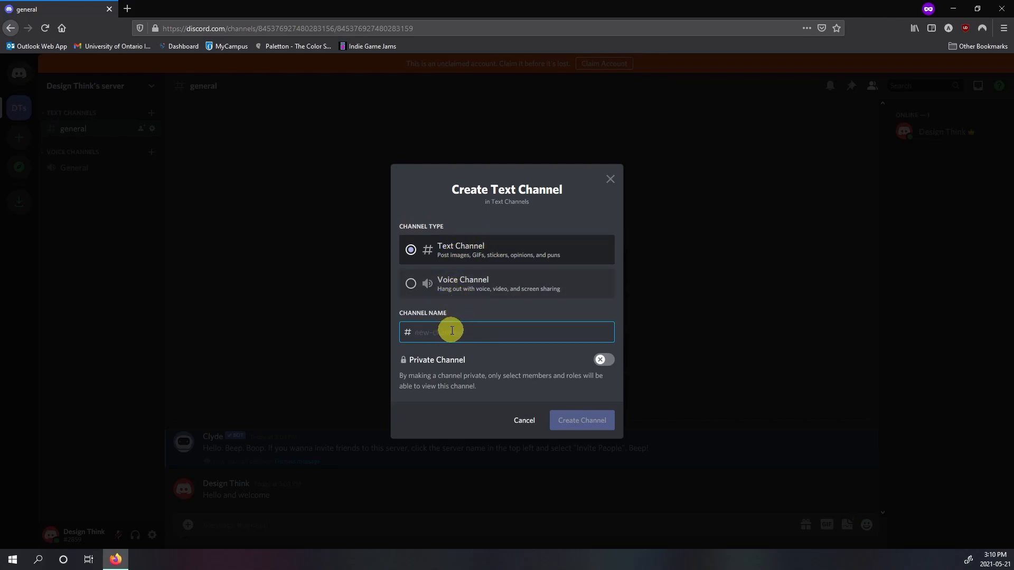
{"action": "type", "text": "design-thinking"}
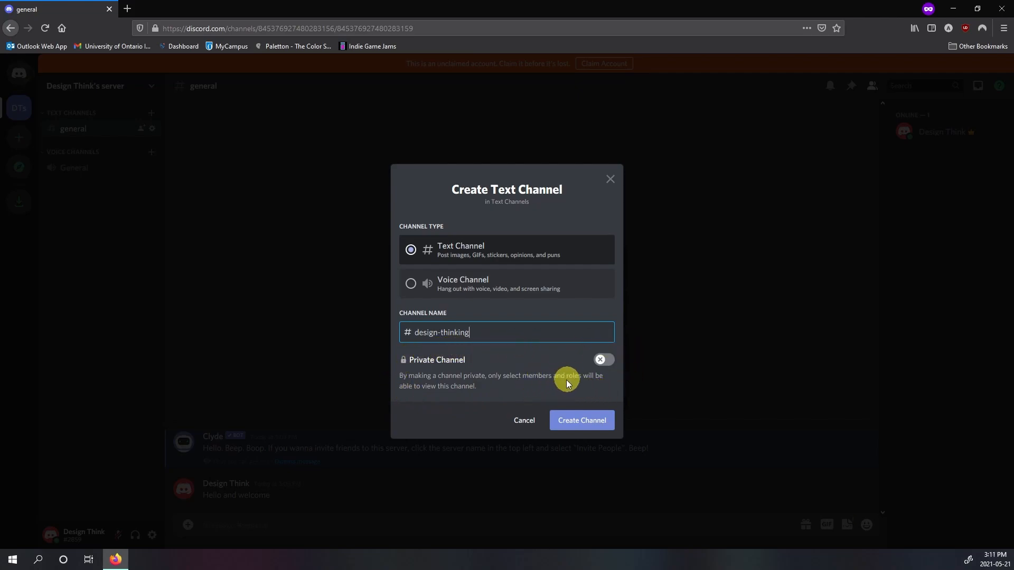
{"action": "left_click", "coordinate": [579, 421]}
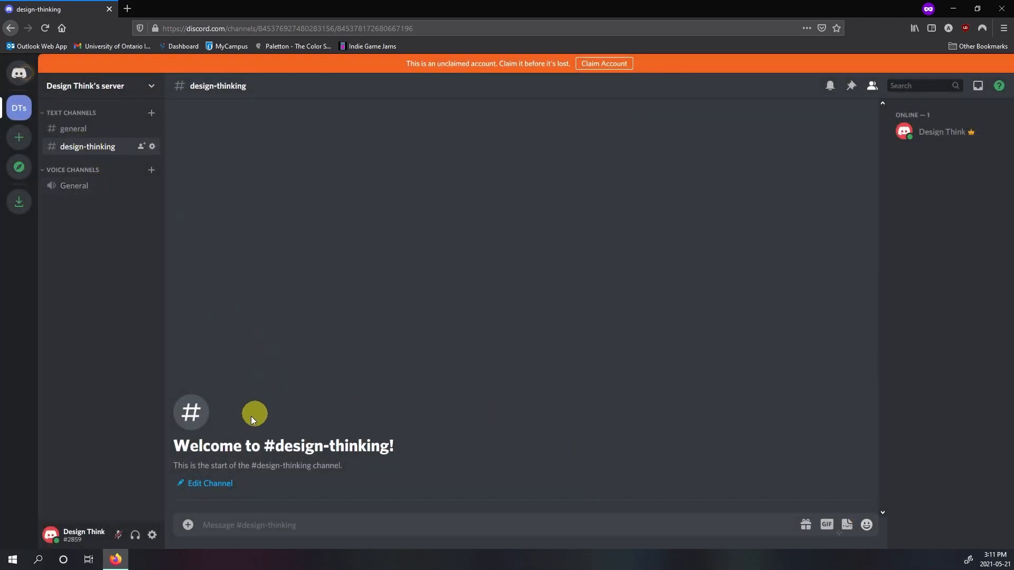
{"action": "left_click", "coordinate": [99, 129]}
{"action": "left_click", "coordinate": [102, 150]}
Step: Create a public voice channel named "focus group 1" under Text Channels
{"action": "left_click", "coordinate": [151, 113]}
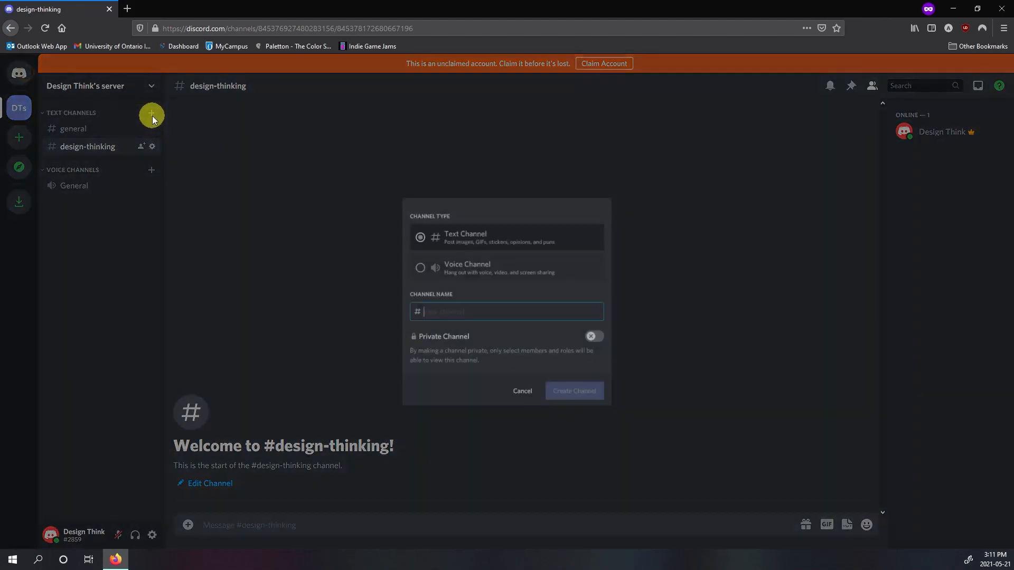
{"action": "left_click", "coordinate": [411, 284]}
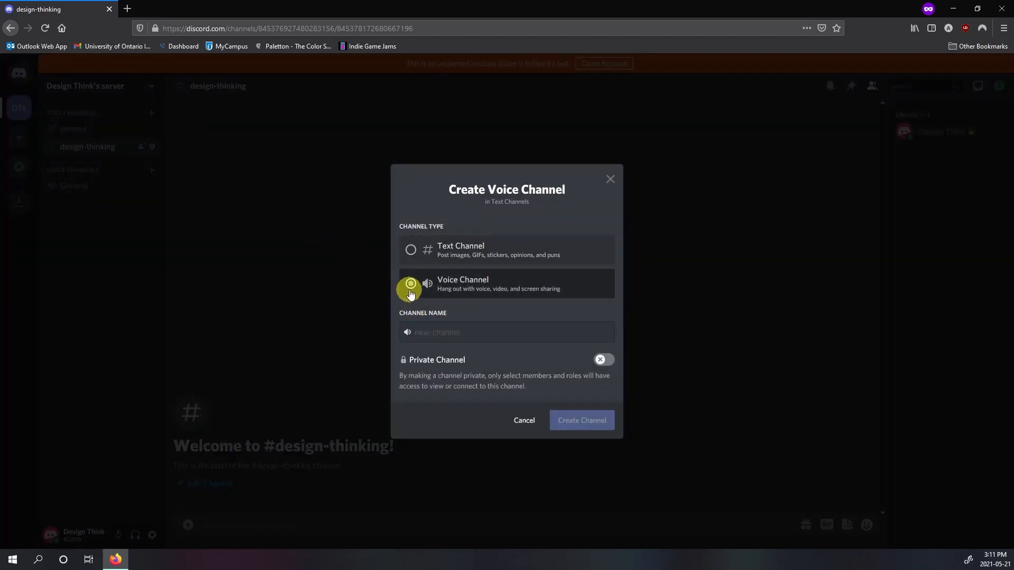
{"action": "left_click", "coordinate": [435, 334]}
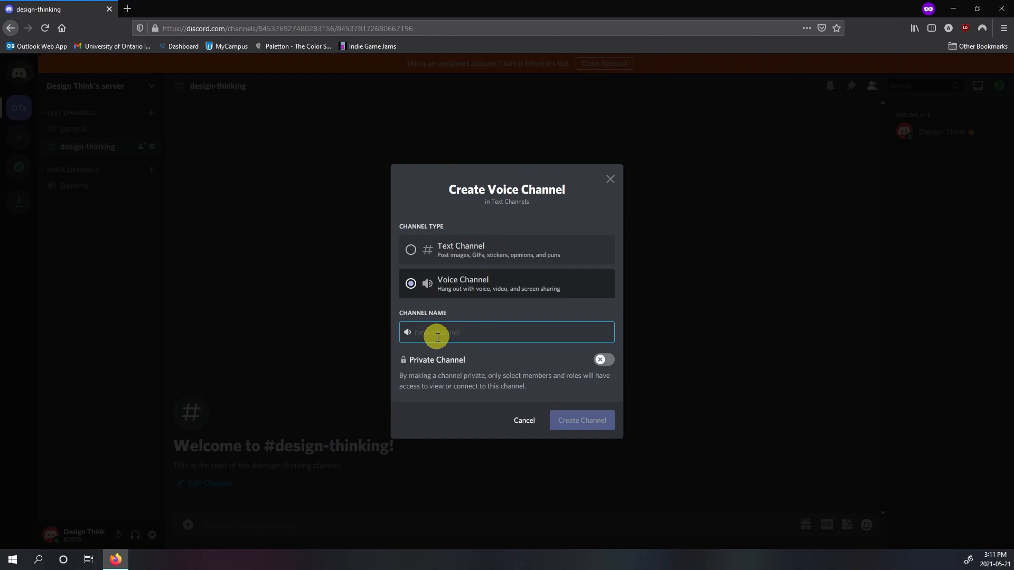
{"action": "type", "text": "fo"}
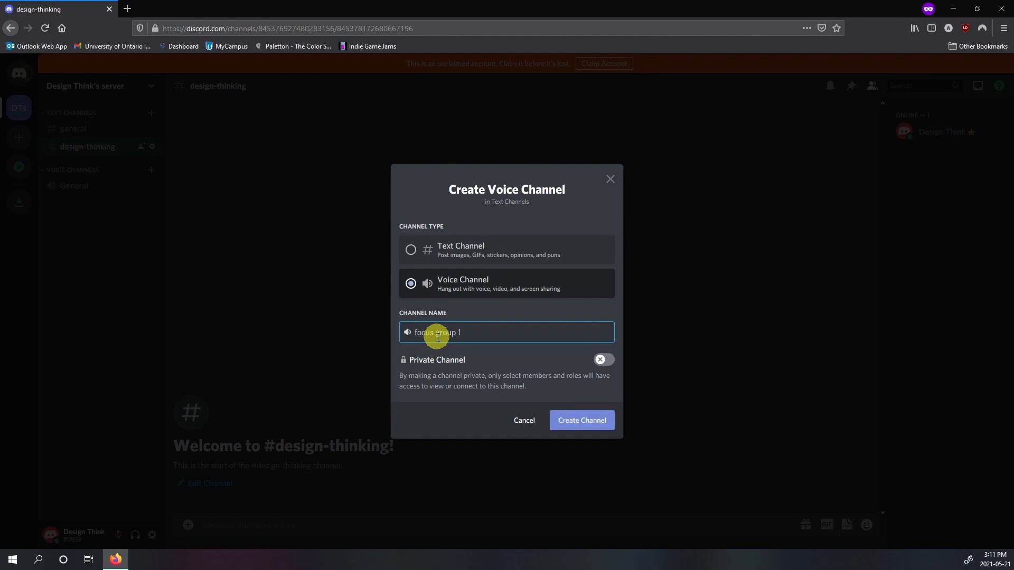
{"action": "type", "text": "cus group 1"}
{"action": "left_click", "coordinate": [582, 421]}
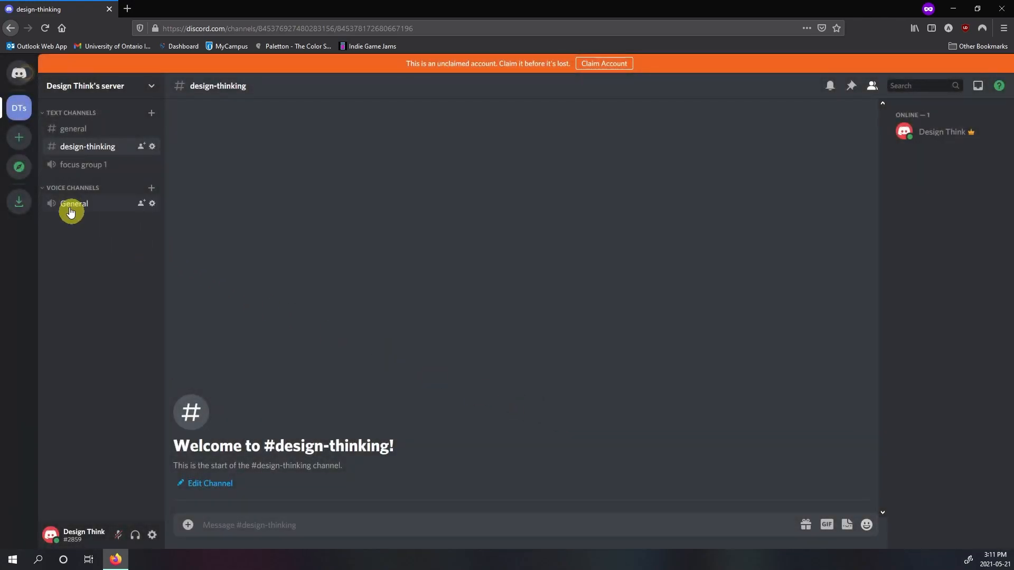
Step: Join the focus group 1 voice channel, allow microphone access for the site, and acknowledge the voice channel tip
{"action": "left_click", "coordinate": [94, 169]}
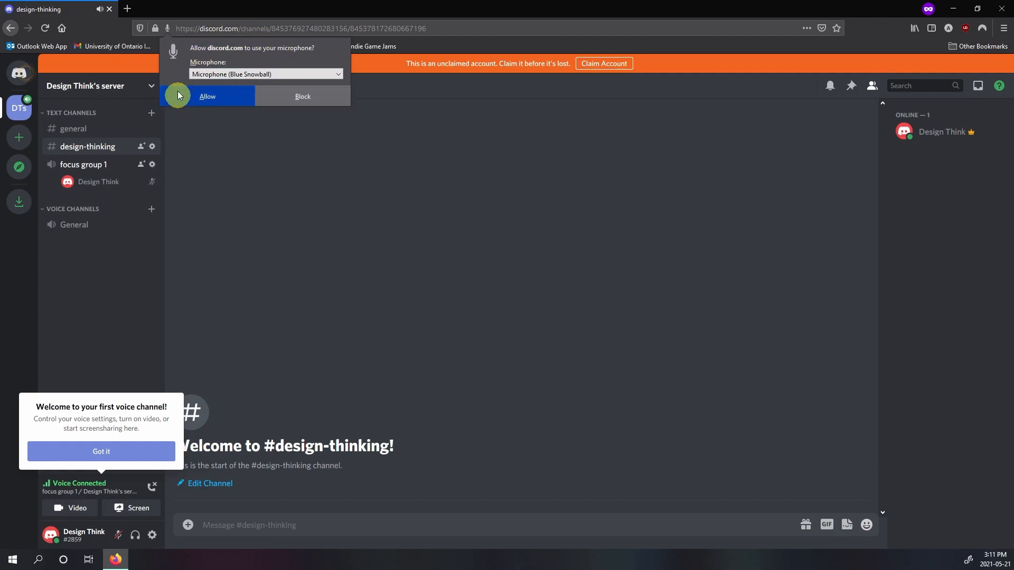
{"action": "left_click", "coordinate": [244, 99]}
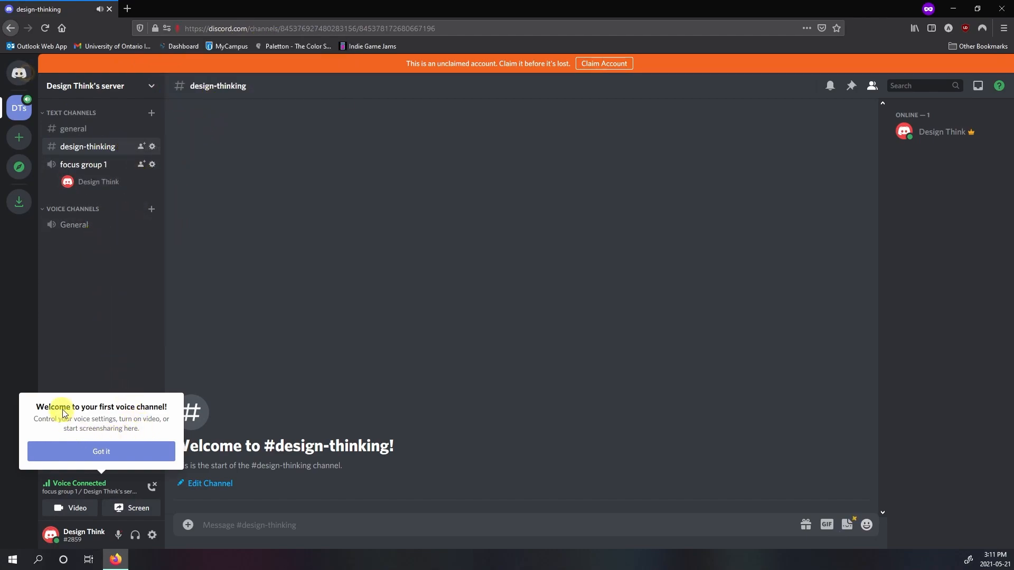
{"action": "left_click", "coordinate": [102, 451]}
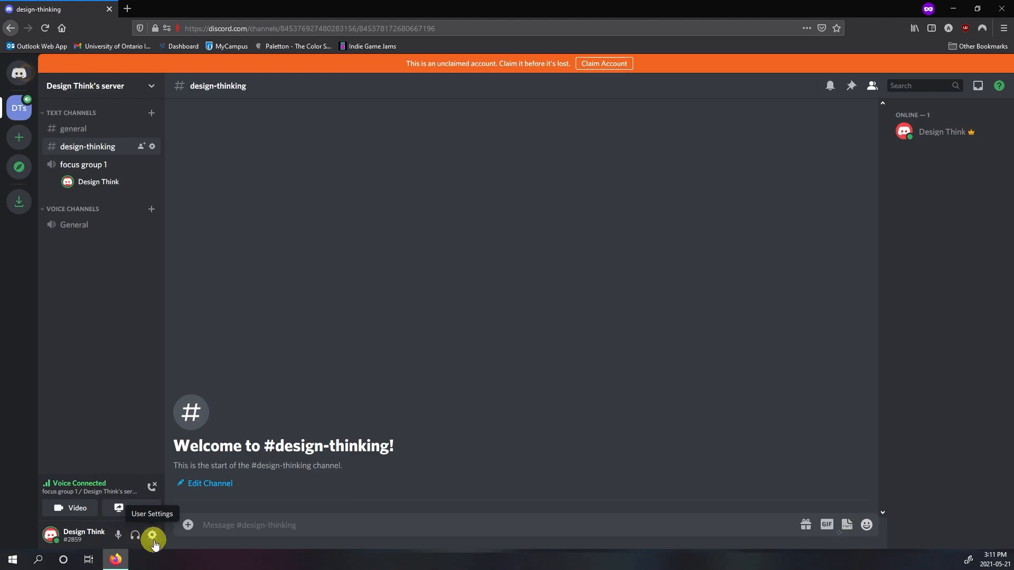
Step: Disconnect from the voice call, and close its feedback prompt with the middle rating and "Don't show me this again" selected
{"action": "left_click", "coordinate": [152, 485]}
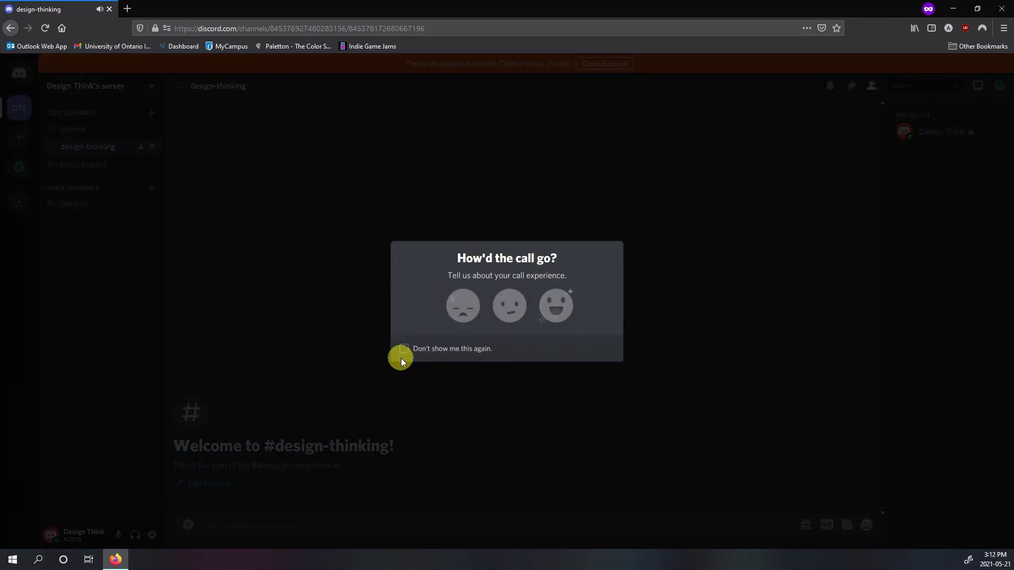
{"action": "left_click", "coordinate": [507, 317]}
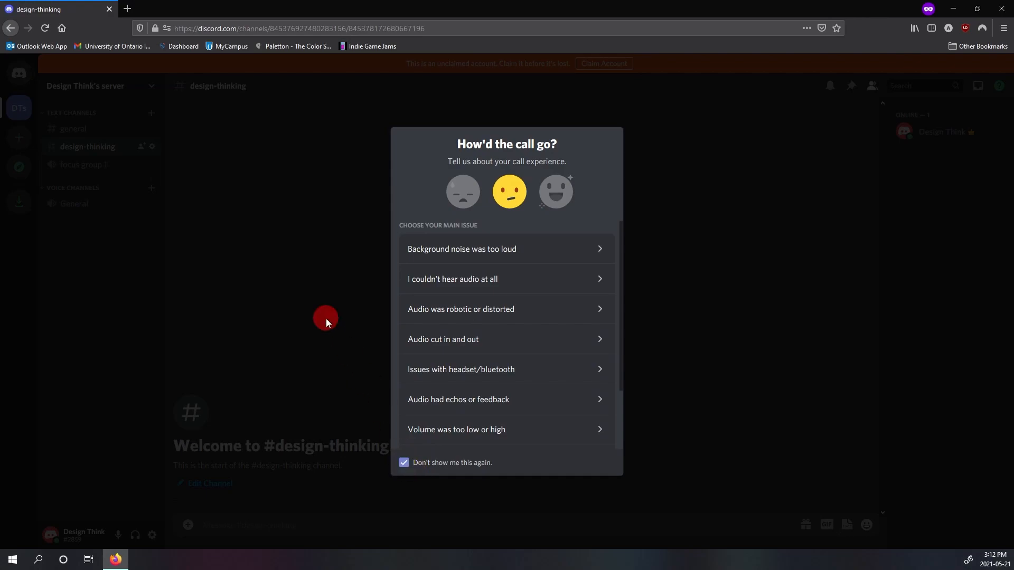
{"action": "left_click", "coordinate": [326, 318]}
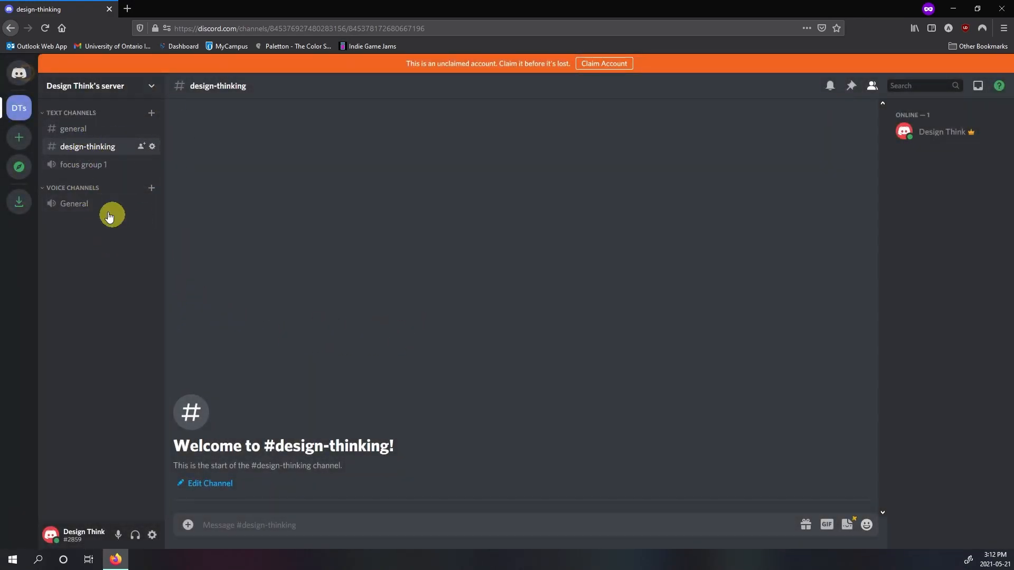
Step: Move the focus group 1 channel under Voice Channels, and look at the options for the channel list and for that channel
{"action": "left_click_drag", "start_coordinate": [118, 166], "coordinate": [114, 217]}
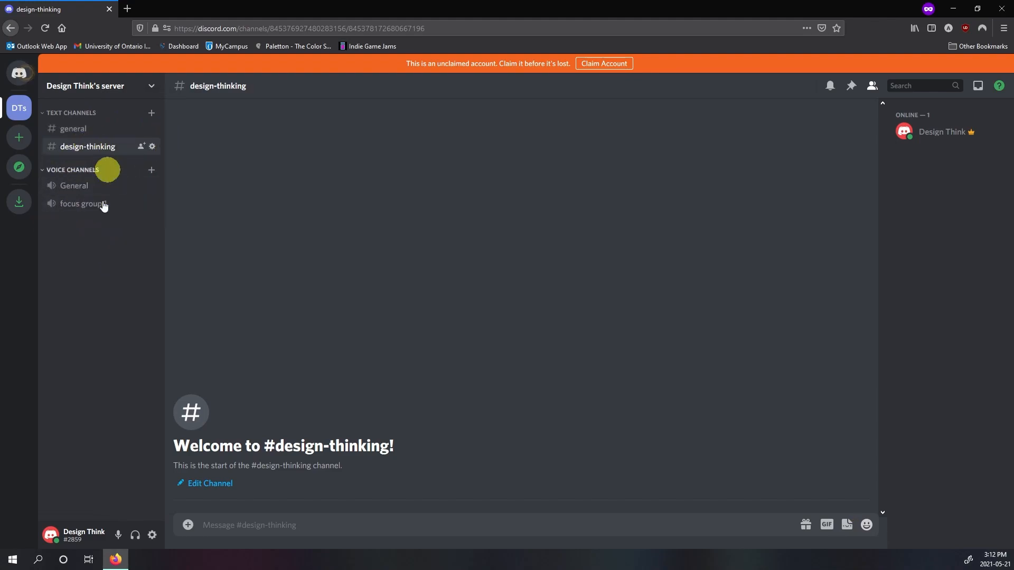
{"action": "right_click", "coordinate": [94, 239]}
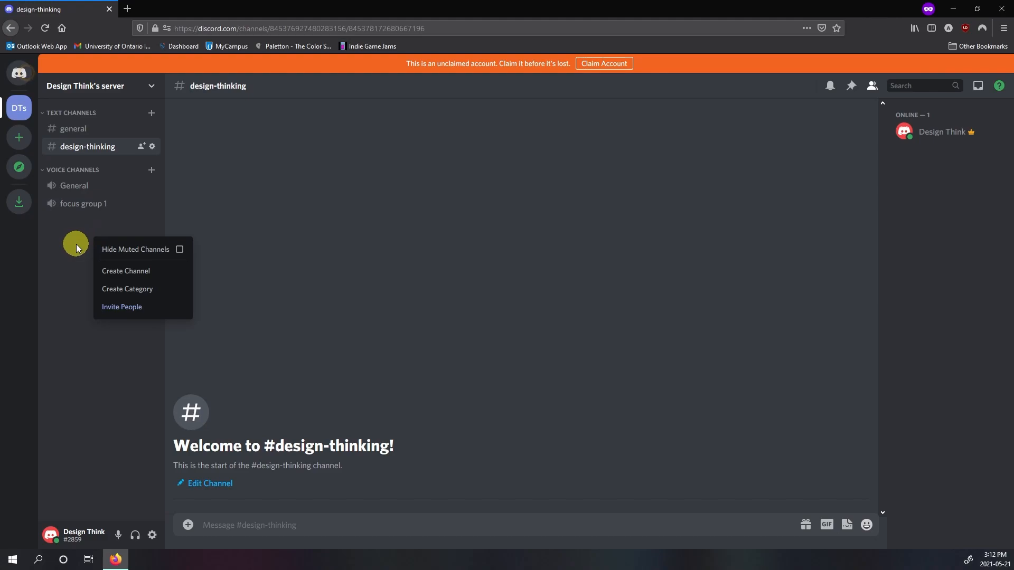
{"action": "right_click", "coordinate": [84, 202]}
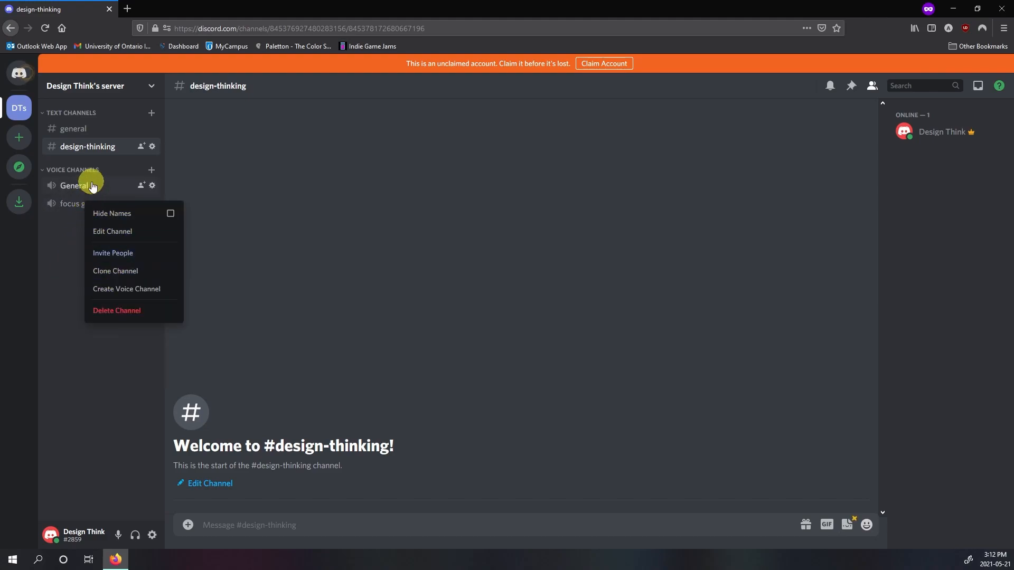
{"action": "left_click", "coordinate": [67, 272]}
Step: Create a public channel category named "focus group"
{"action": "right_click", "coordinate": [67, 272]}
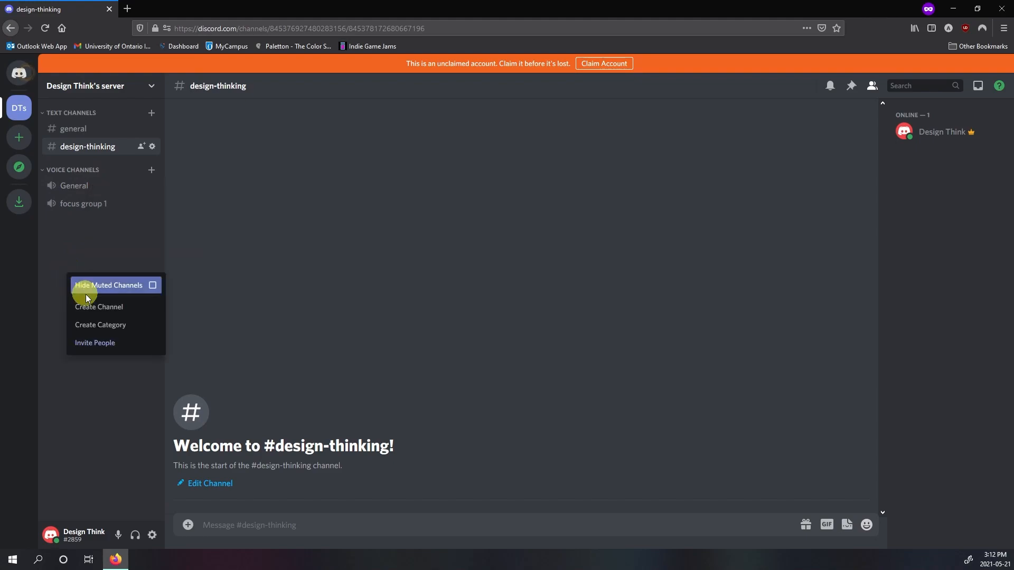
{"action": "left_click", "coordinate": [123, 327]}
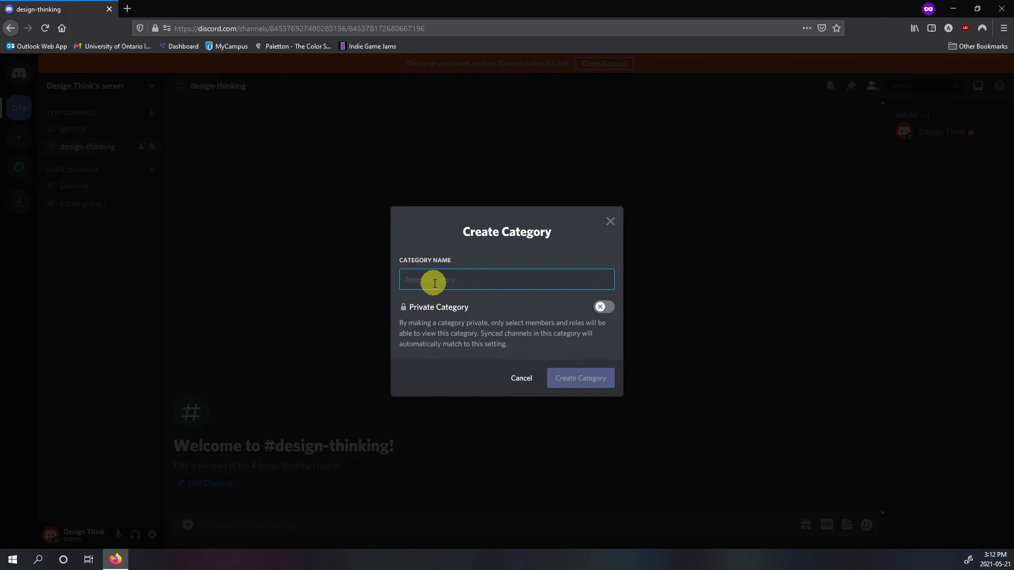
{"action": "type", "text": "focus group"}
{"action": "key", "text": "Return"}
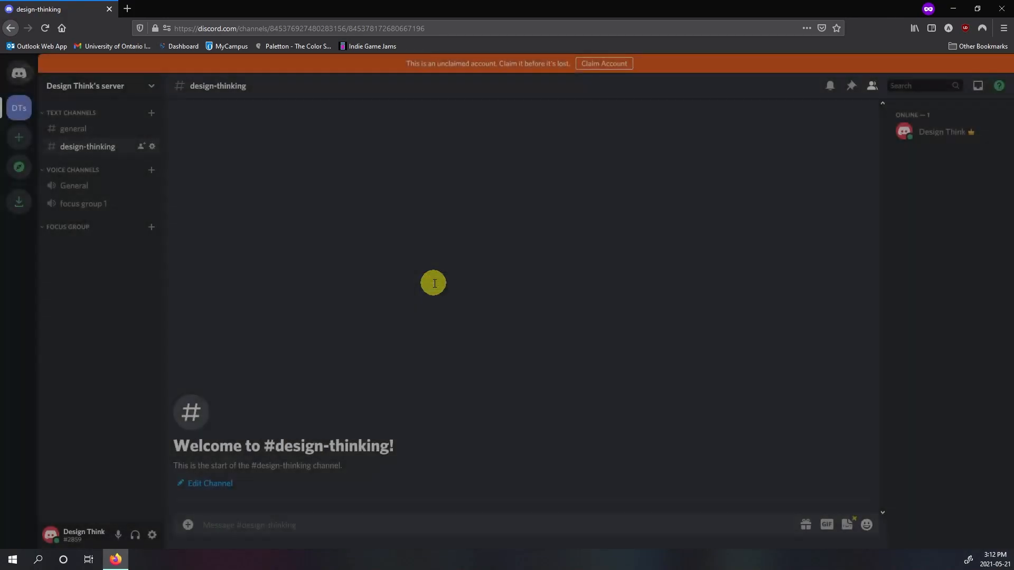
Step: Move the focus group 1 and design-thinking channels into the focus group category, and leave only that category expanded
{"action": "left_click_drag", "start_coordinate": [95, 202], "coordinate": [91, 226]}
{"action": "left_click_drag", "start_coordinate": [98, 146], "coordinate": [96, 210]}
{"action": "left_click", "coordinate": [49, 191]}
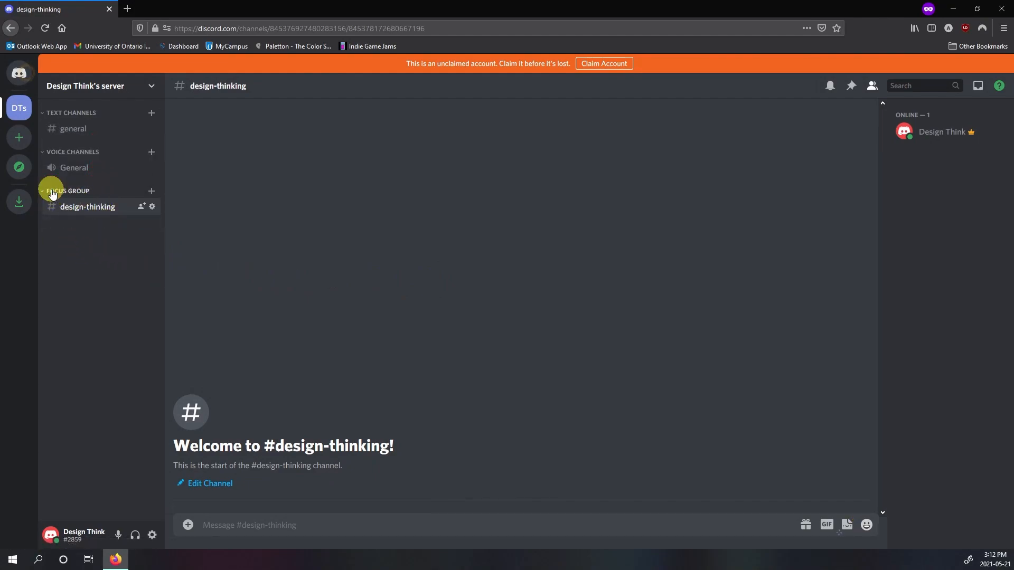
{"action": "left_click", "coordinate": [57, 153]}
{"action": "left_click", "coordinate": [63, 112]}
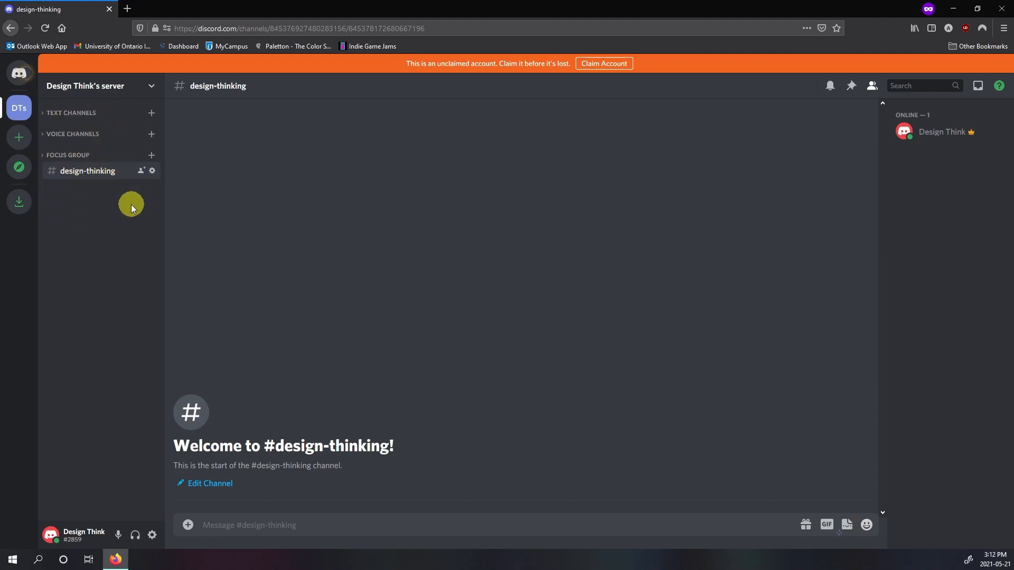
{"action": "left_click", "coordinate": [75, 155]}
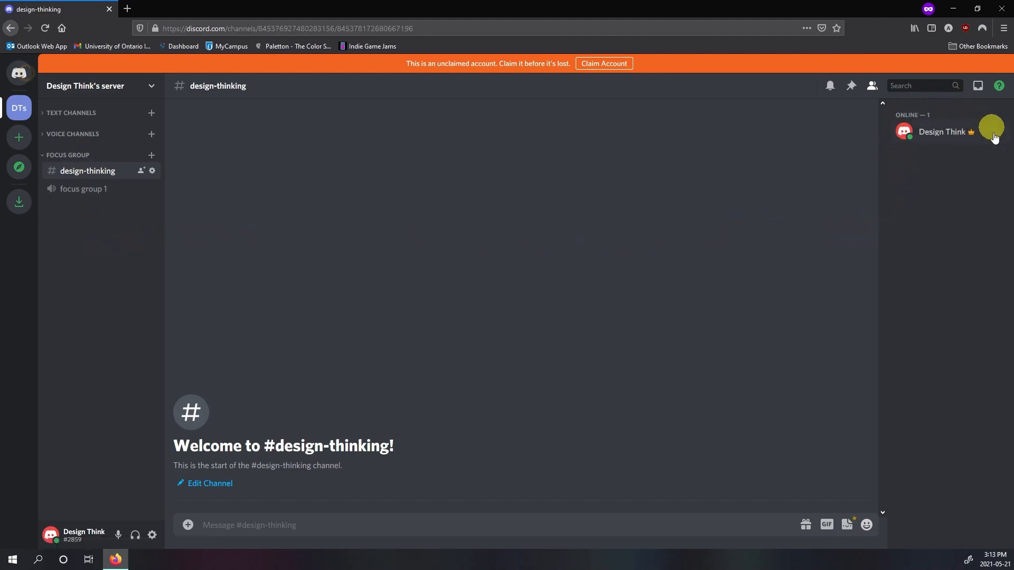
Step: View the online member's profile, and change that member's nickname to "TA" followed by their first name
{"action": "right_click", "coordinate": [945, 133]}
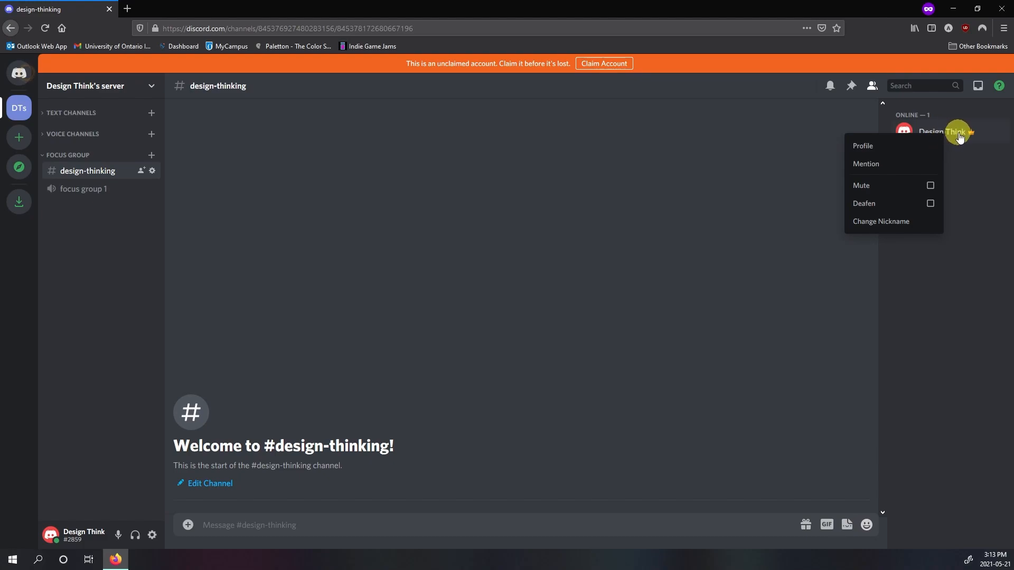
{"action": "left_click", "coordinate": [923, 152]}
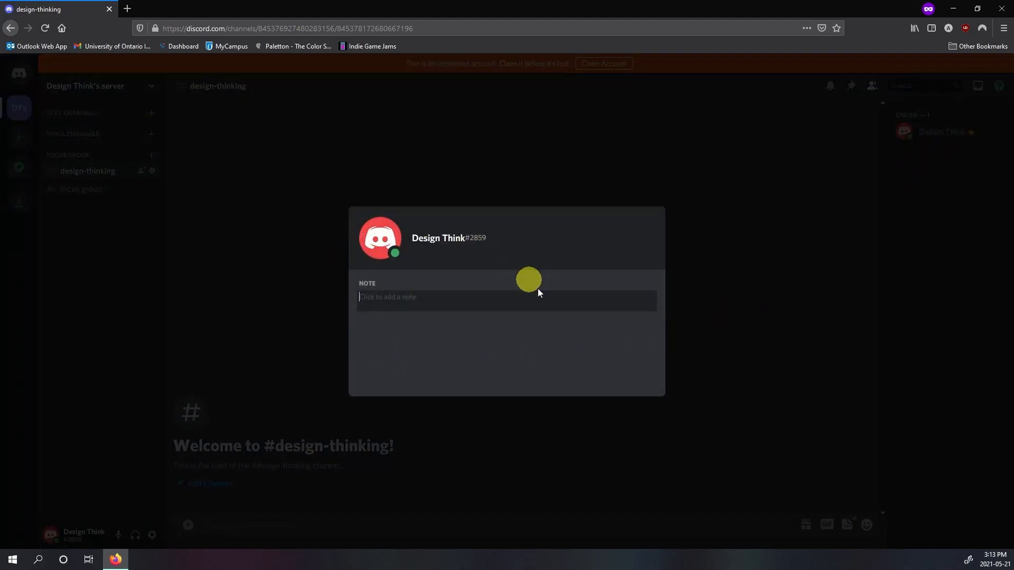
{"action": "left_click", "coordinate": [702, 255]}
{"action": "right_click", "coordinate": [928, 134]}
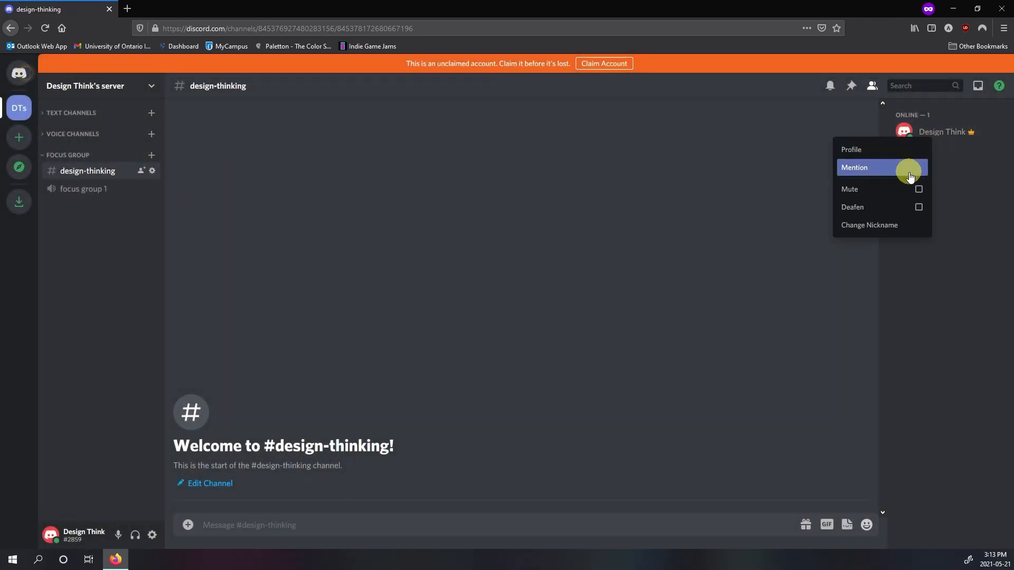
{"action": "left_click", "coordinate": [905, 227]}
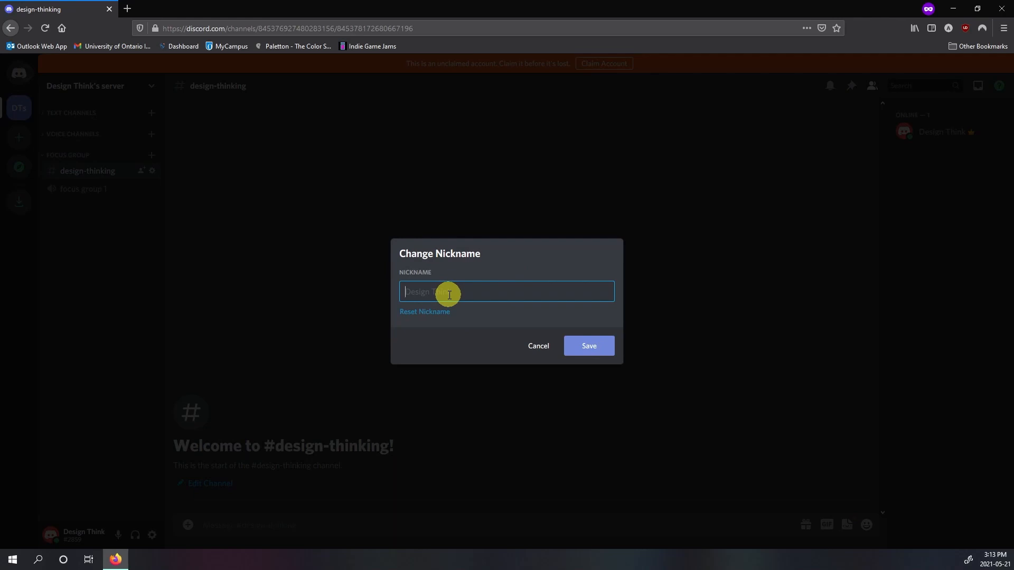
{"action": "type", "text": "TA Andrew"}
{"action": "left_click", "coordinate": [604, 345]}
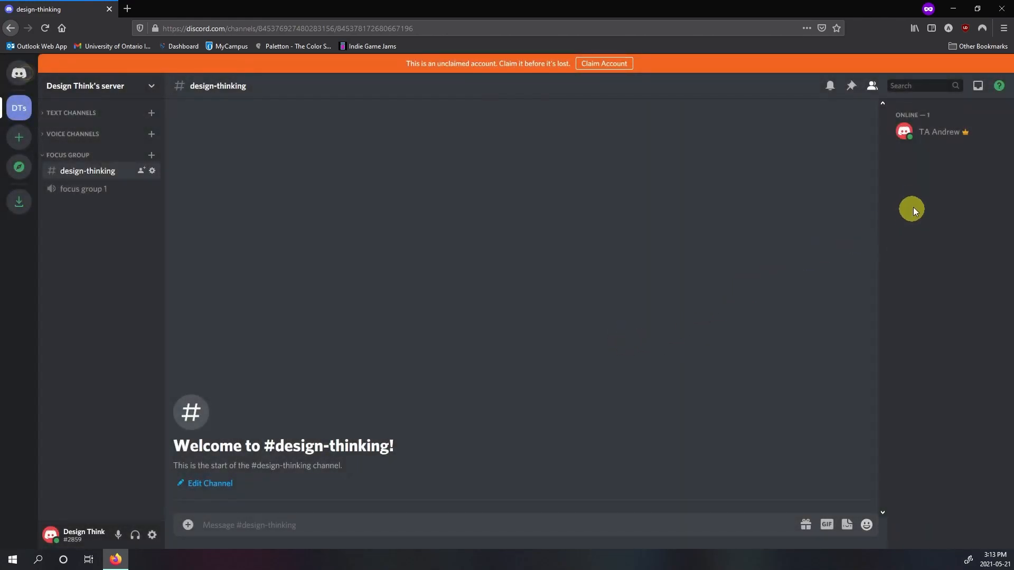
Step: Send the message "Hello everyone" in the design-thinking channel
{"action": "left_click", "coordinate": [397, 524]}
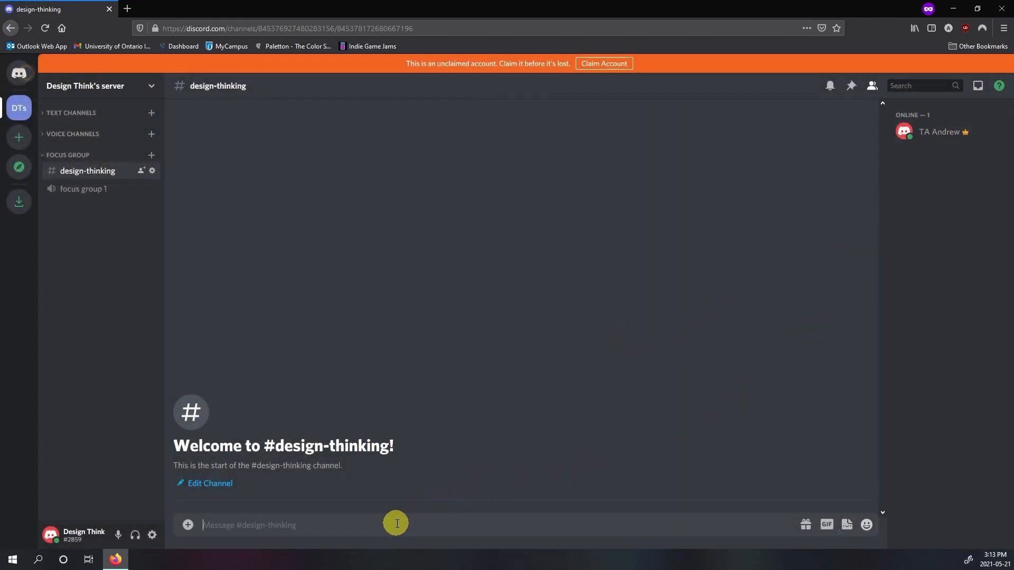
{"action": "type", "text": "Hello everyone"}
{"action": "key", "text": "Return"}
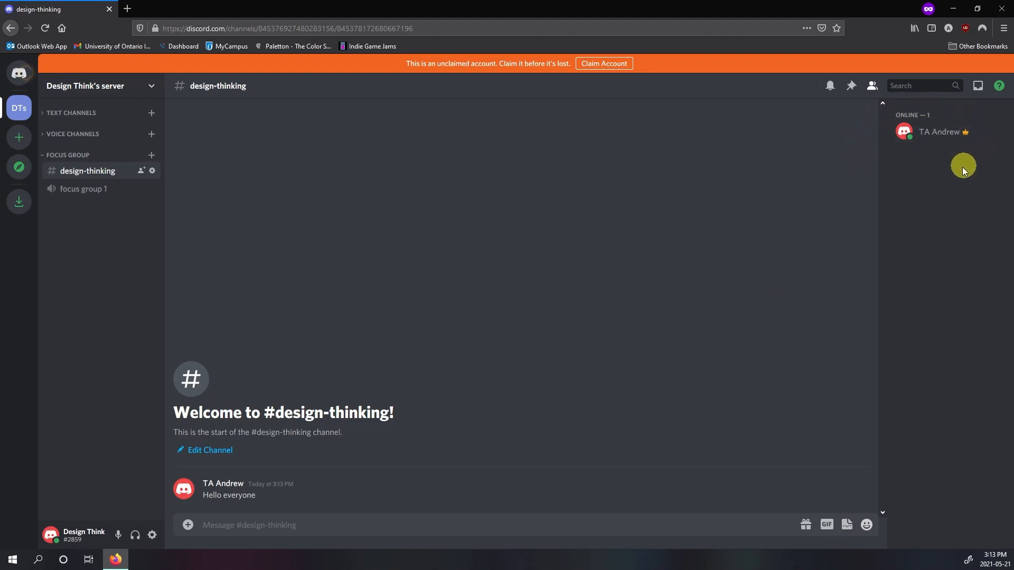
Step: Look over the server's overview settings, and create a role named "Instructor" with the bright pink colour
{"action": "left_click", "coordinate": [150, 87]}
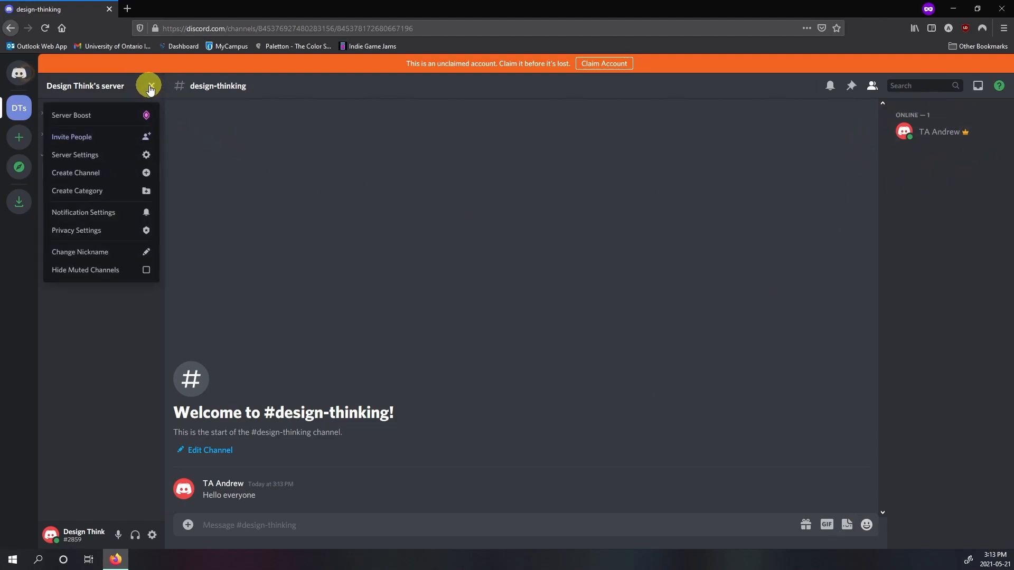
{"action": "left_click", "coordinate": [139, 155]}
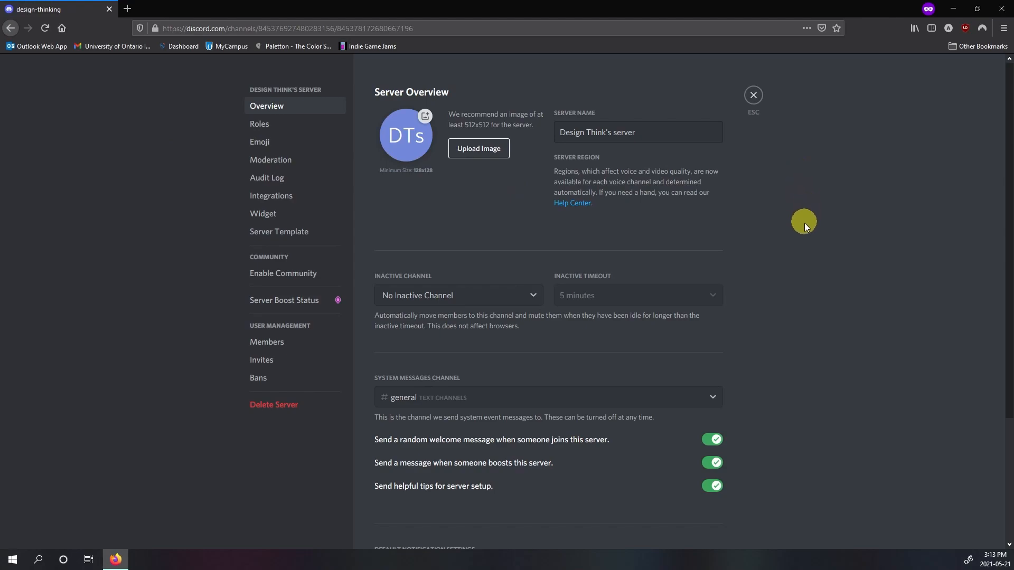
{"action": "scroll", "coordinate": [790, 315], "scroll_direction": "down", "scroll_amount": 3}
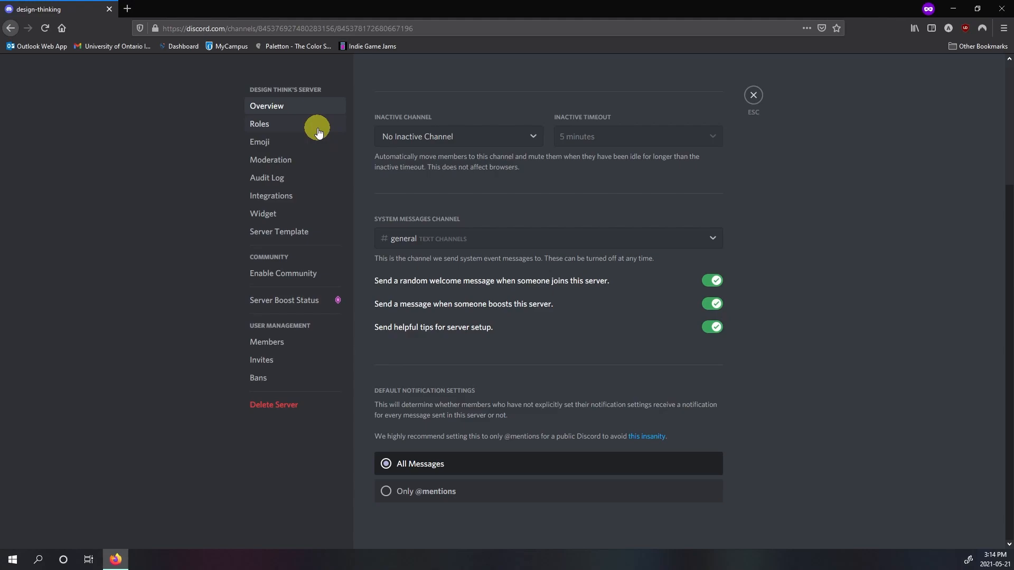
{"action": "left_click", "coordinate": [318, 132]}
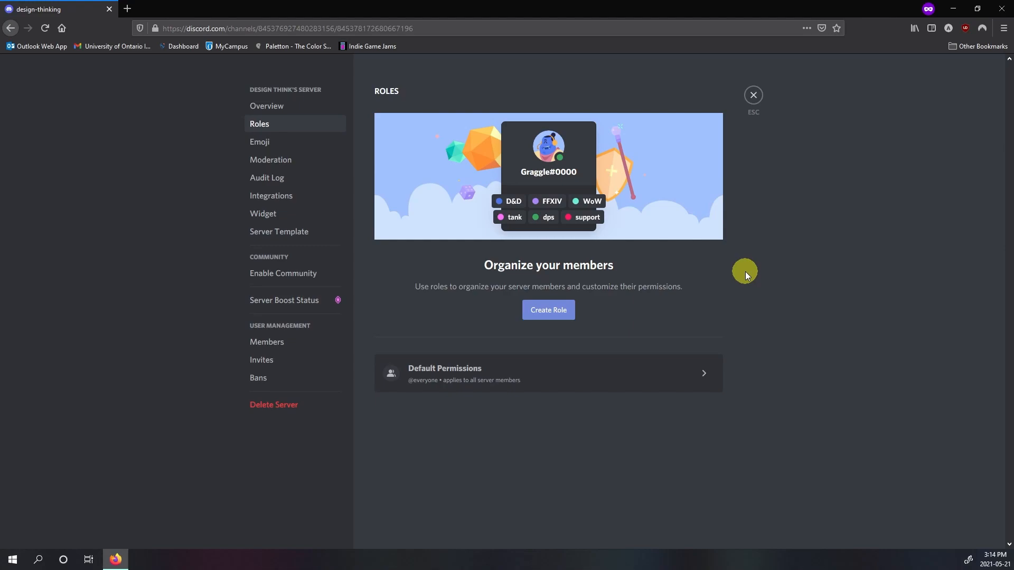
{"action": "left_click", "coordinate": [551, 314]}
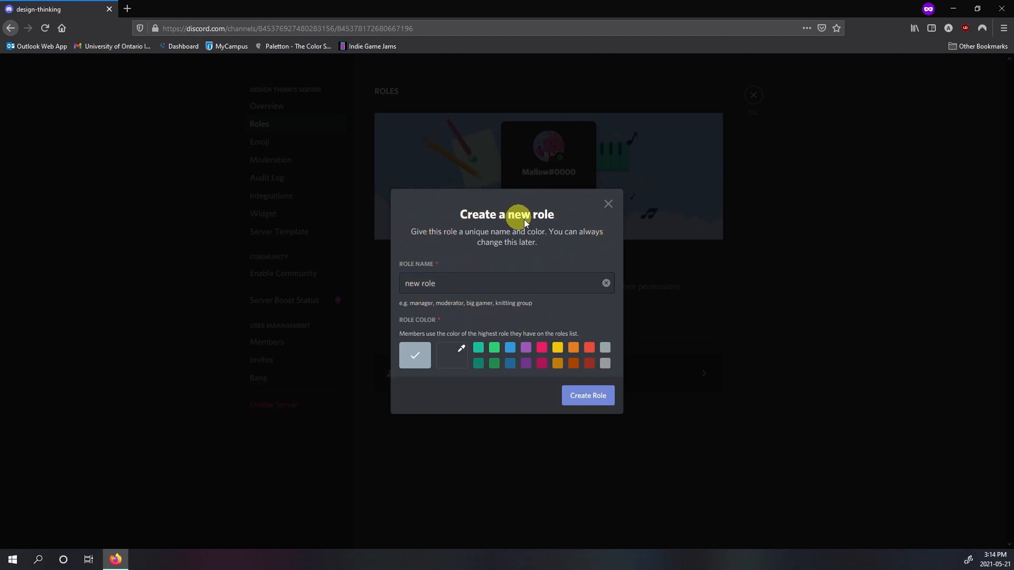
{"action": "left_click", "coordinate": [453, 286]}
{"action": "key", "text": "BackSpace"}
{"action": "key", "text": "BackSpace"}
{"action": "key", "text": "BackSpace"}
{"action": "key", "text": "BackSpace"}
{"action": "key", "text": "BackSpace"}
{"action": "key", "text": "BackSpace"}
{"action": "key", "text": "BackSpace"}
{"action": "key", "text": "BackSpace"}
{"action": "type", "text": "Instructor"}
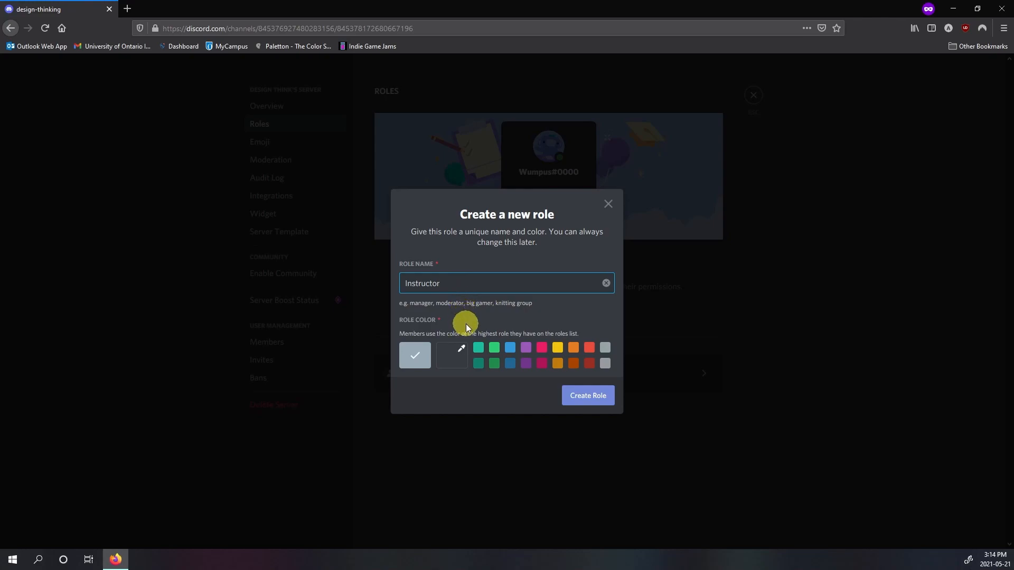
{"action": "left_click", "coordinate": [541, 349]}
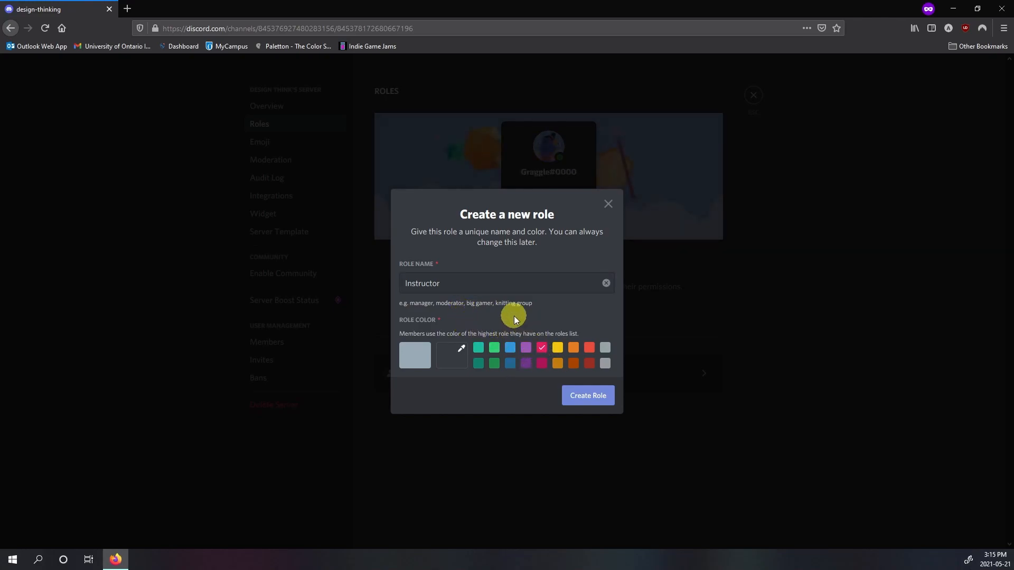
{"action": "left_click", "coordinate": [585, 395]}
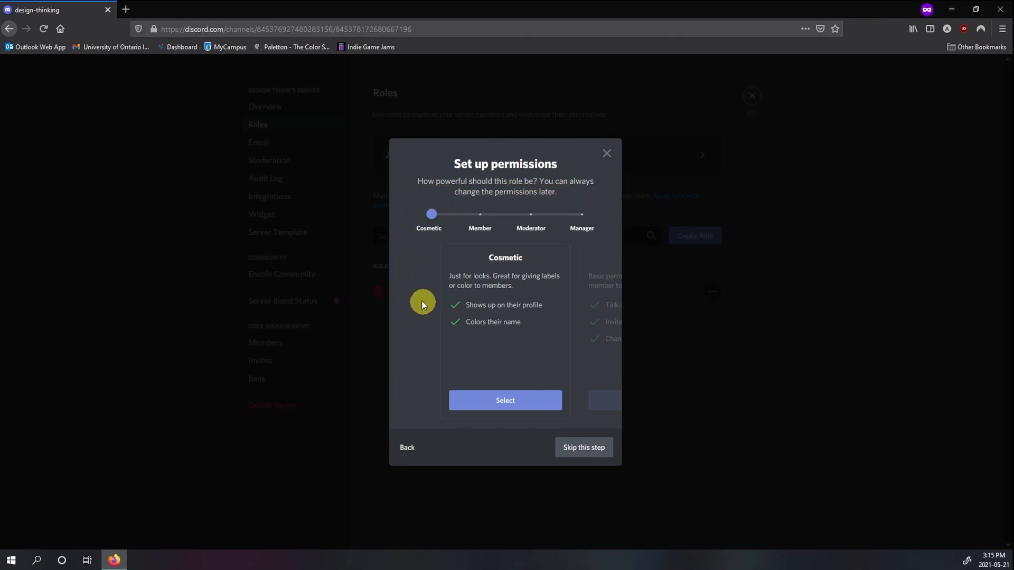
Step: Compare the Member, Moderator and Manager permission levels for the new role, and choose Cosmetic
{"action": "left_click", "coordinate": [480, 217]}
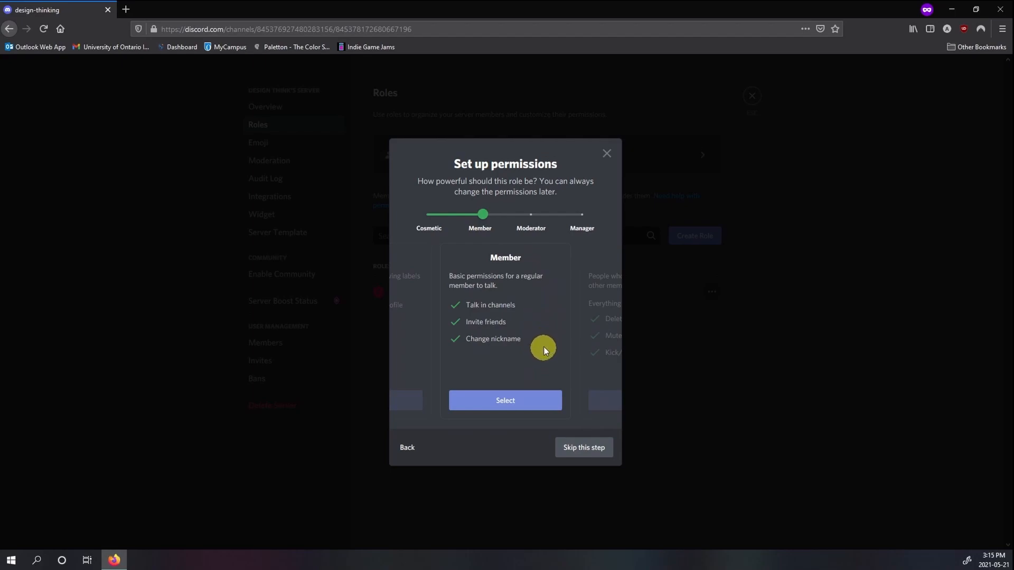
{"action": "left_click", "coordinate": [530, 215]}
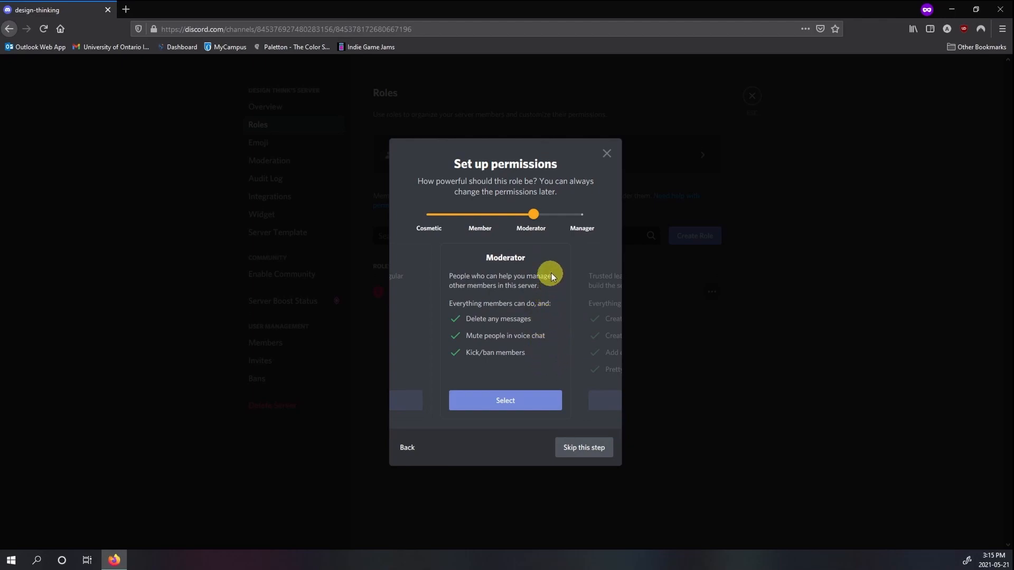
{"action": "left_click", "coordinate": [577, 217]}
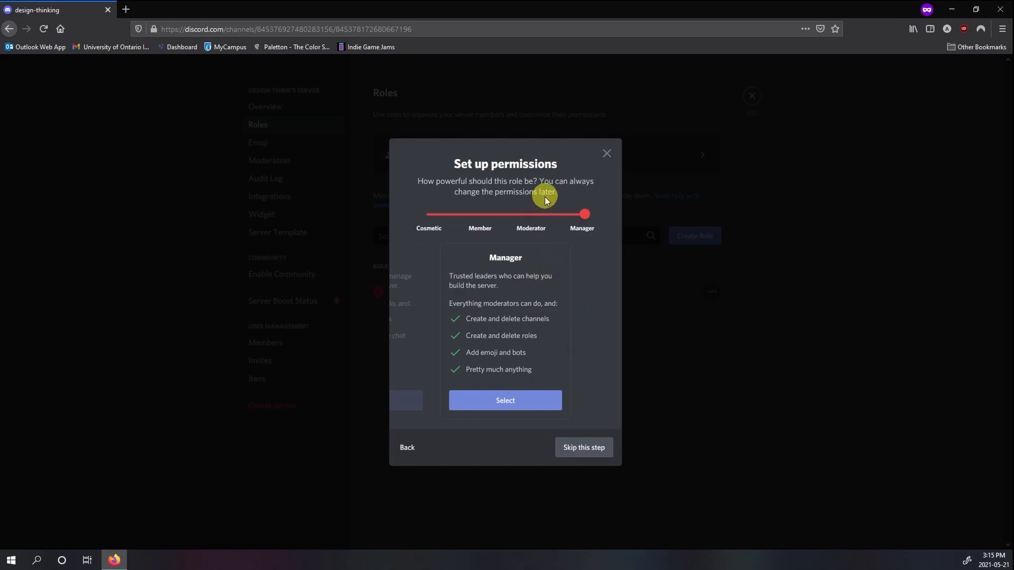
{"action": "left_click", "coordinate": [420, 217]}
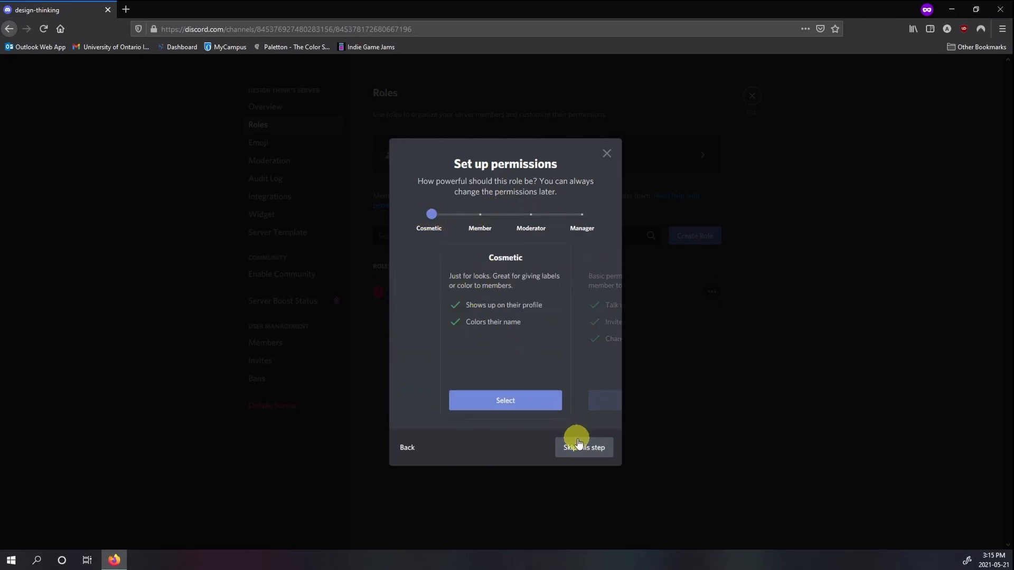
{"action": "left_click", "coordinate": [482, 400]}
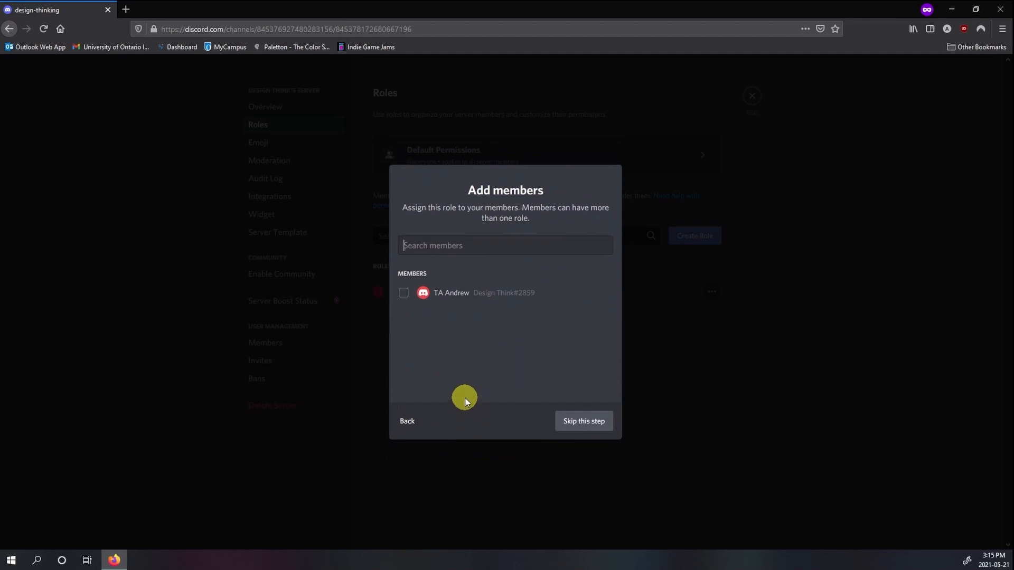
Step: Assign the Instructor role to the server's only member, and check the role on that member's profile card
{"action": "left_click", "coordinate": [403, 298]}
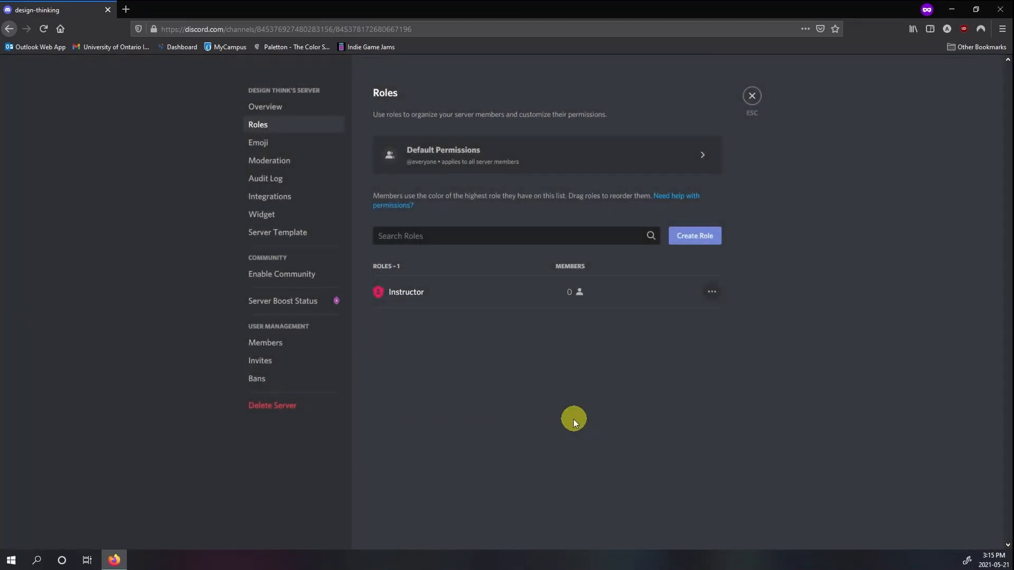
{"action": "left_click", "coordinate": [745, 96]}
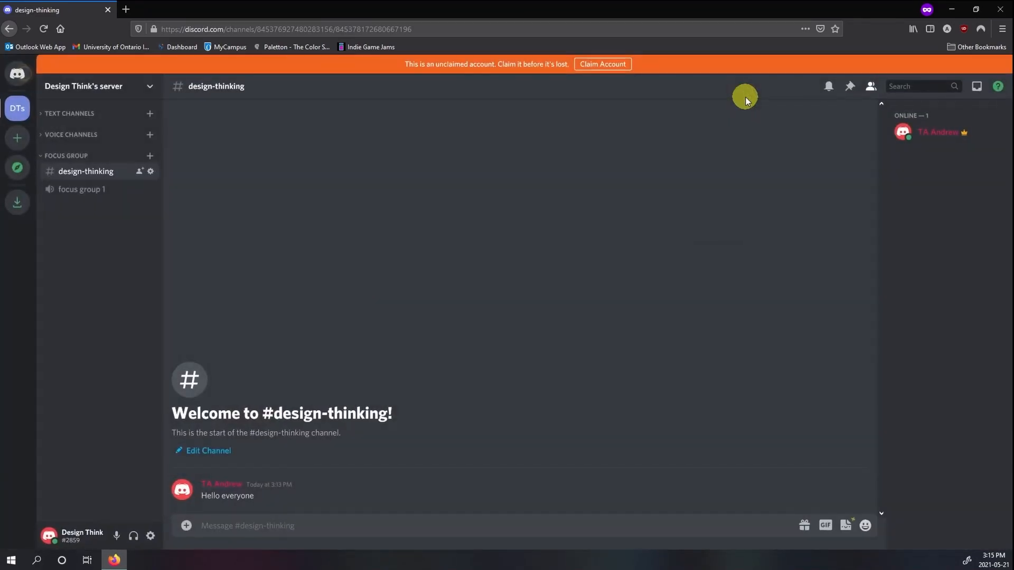
{"action": "left_click", "coordinate": [942, 133]}
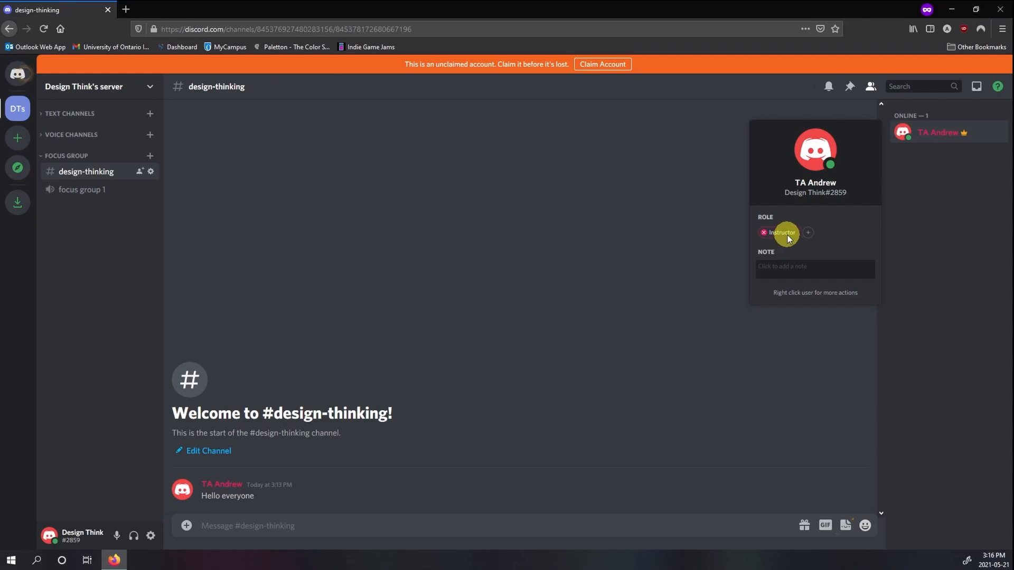
{"action": "left_click", "coordinate": [914, 235]}
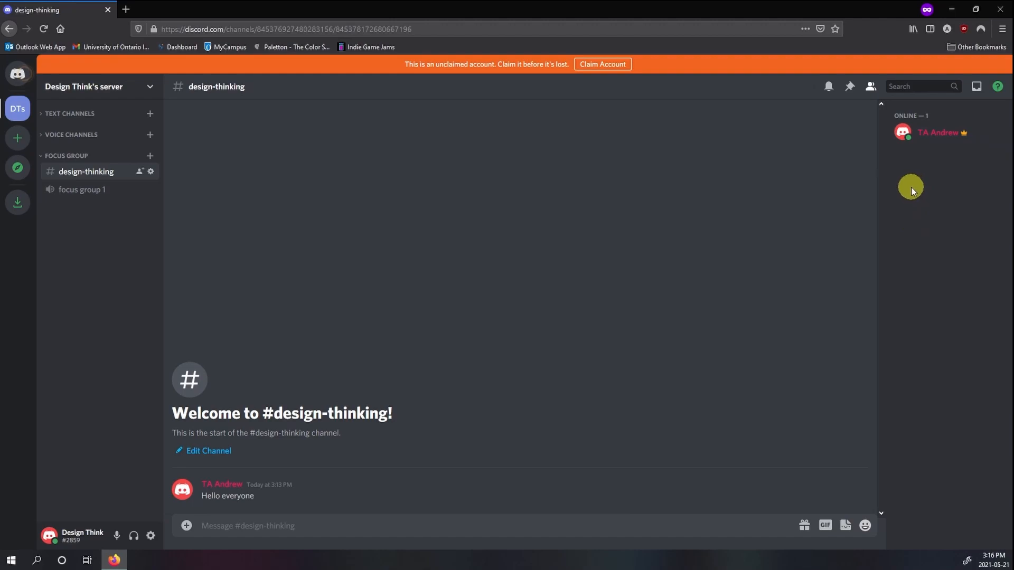
Step: Edit the Instructor role in the server settings to display its members separately from online members, and save the change
{"action": "left_click", "coordinate": [157, 92]}
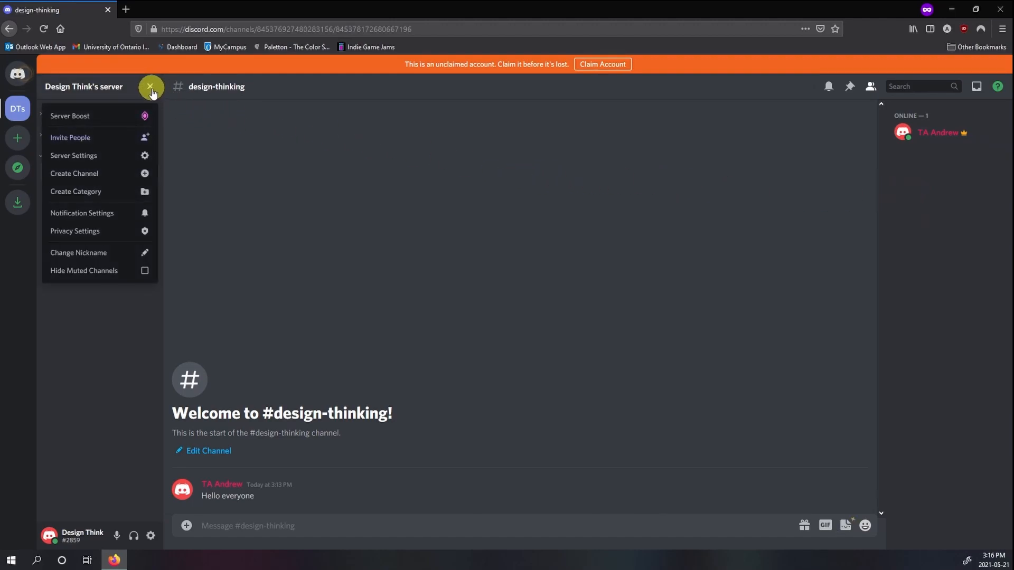
{"action": "left_click", "coordinate": [137, 157]}
{"action": "left_click", "coordinate": [258, 126]}
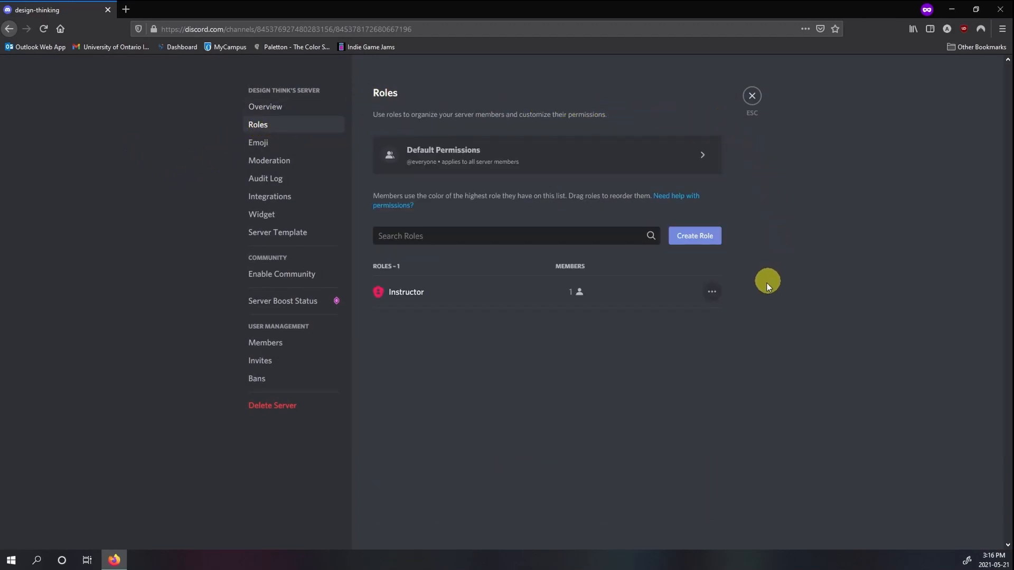
{"action": "mouse_move", "coordinate": [464, 306]}
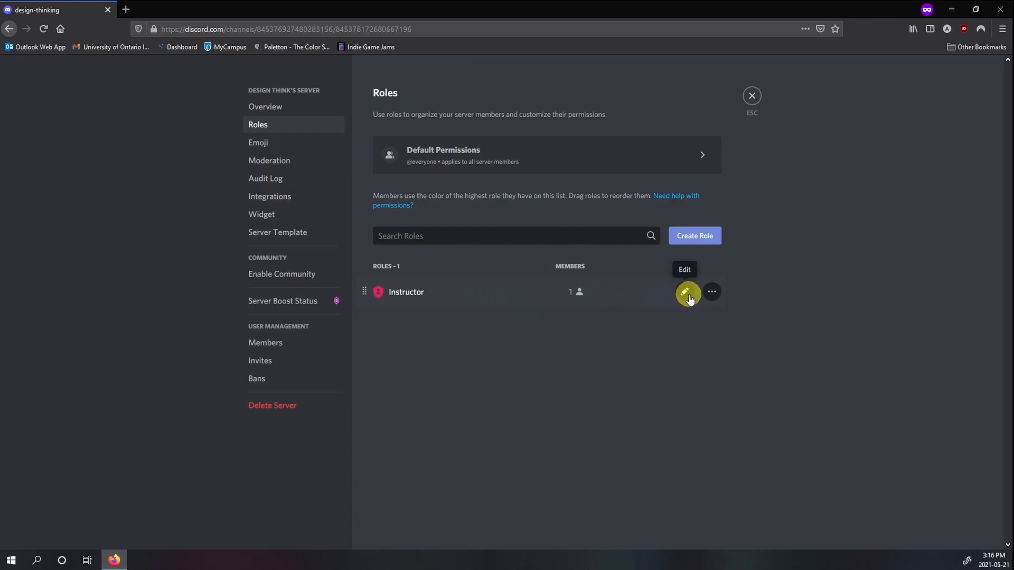
{"action": "left_click", "coordinate": [712, 293]}
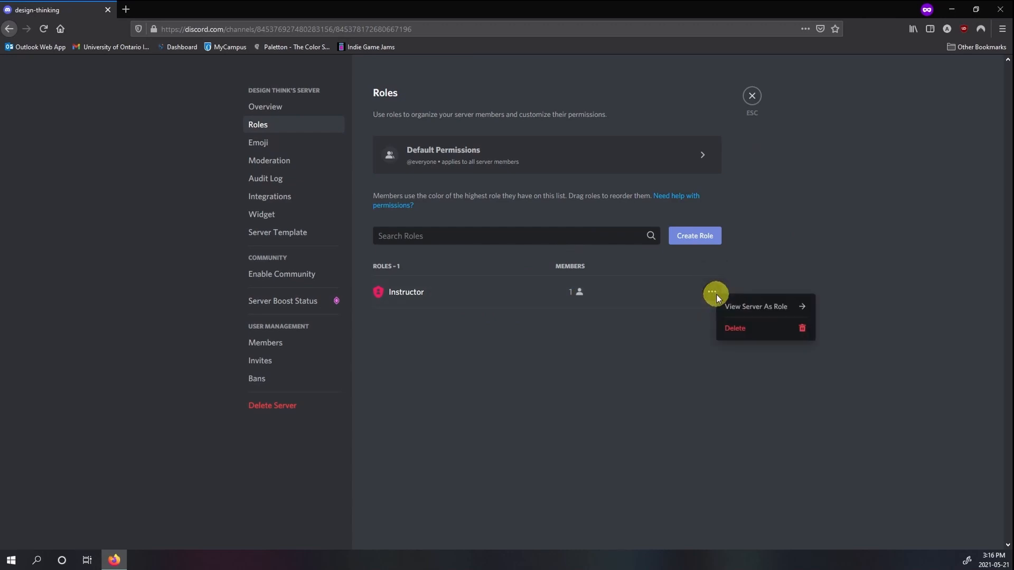
{"action": "left_click", "coordinate": [692, 294]}
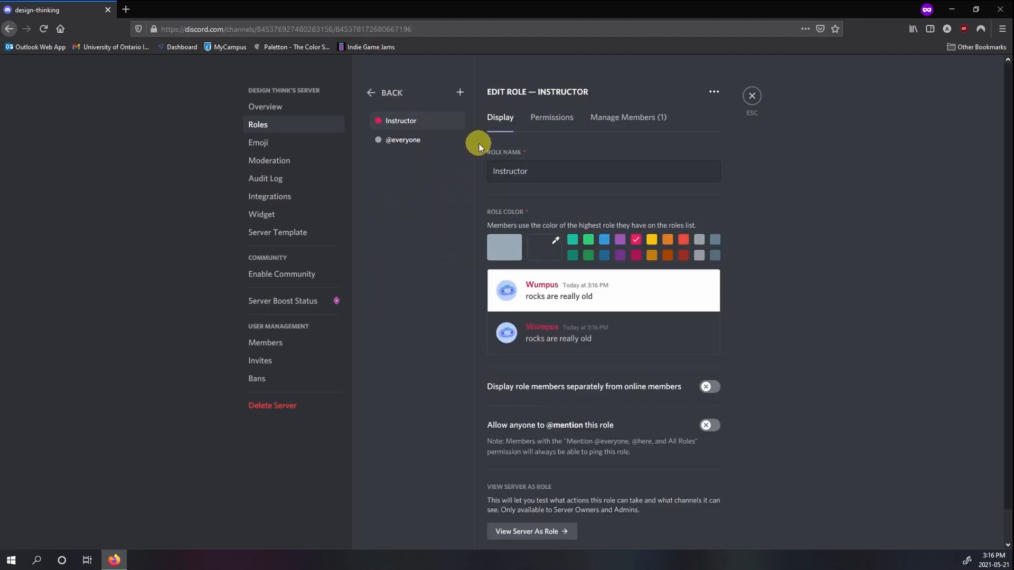
{"action": "scroll", "coordinate": [478, 141], "scroll_direction": "down", "scroll_amount": 1}
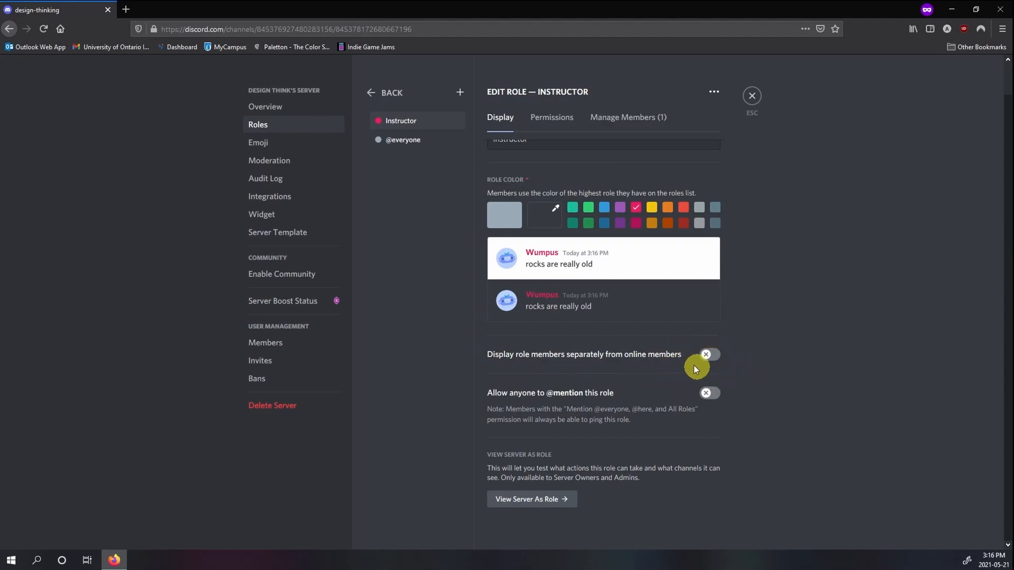
{"action": "left_click", "coordinate": [712, 357]}
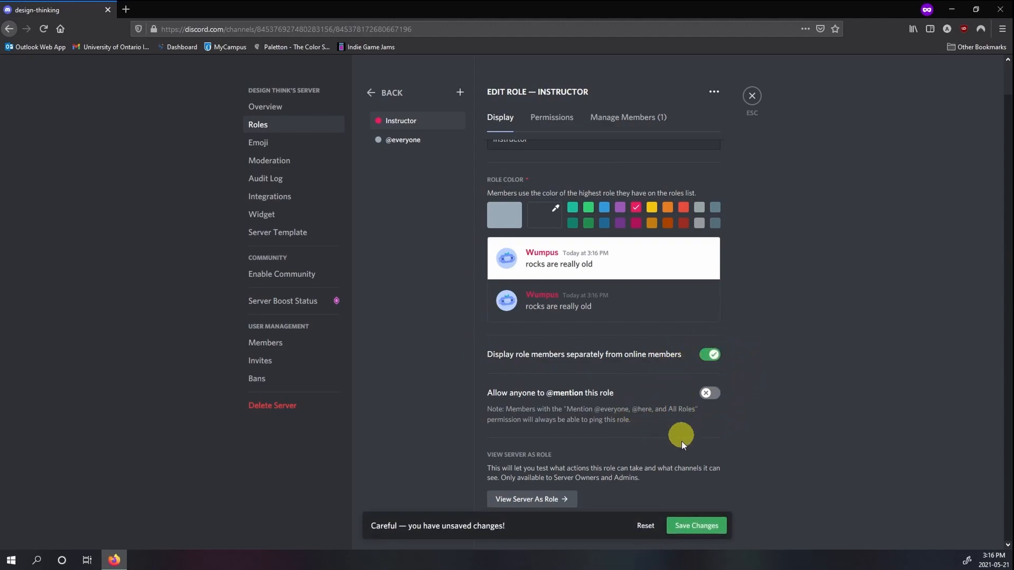
{"action": "left_click", "coordinate": [692, 524]}
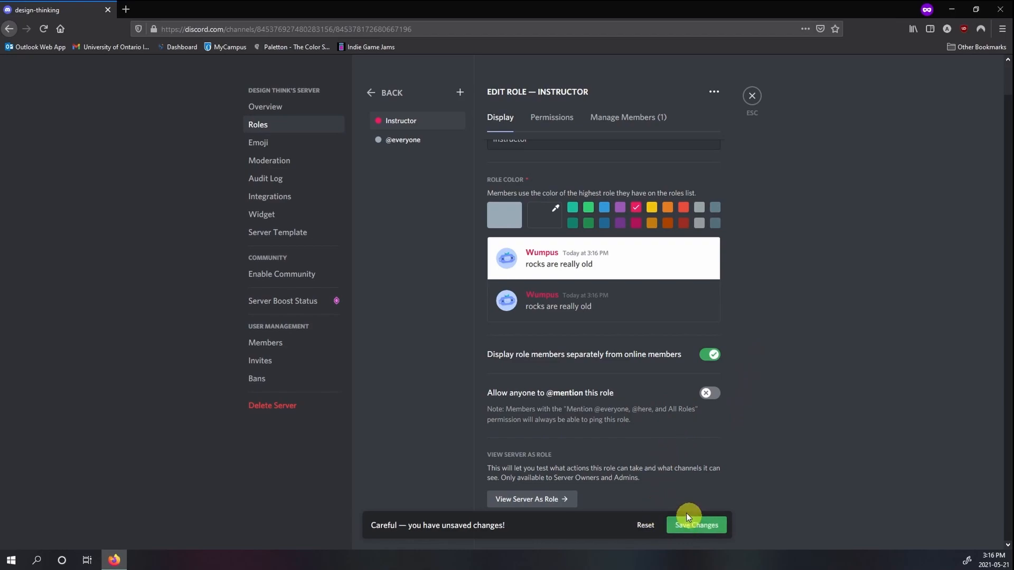
Step: Review the Instructor role's general, membership, text and voice channel permissions, and look at its member list
{"action": "scroll", "coordinate": [605, 506], "scroll_direction": "up", "scroll_amount": 1}
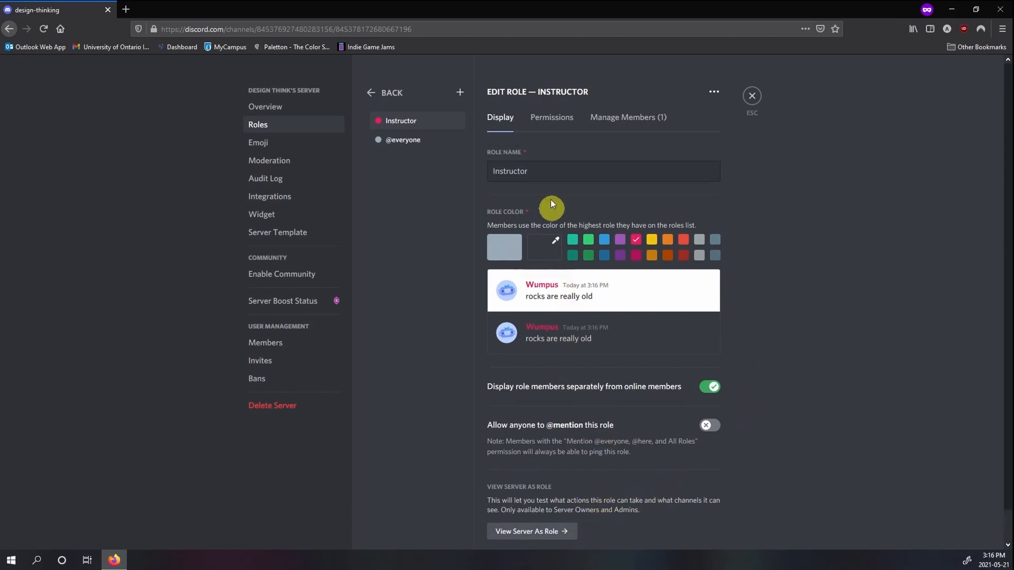
{"action": "left_click", "coordinate": [546, 123]}
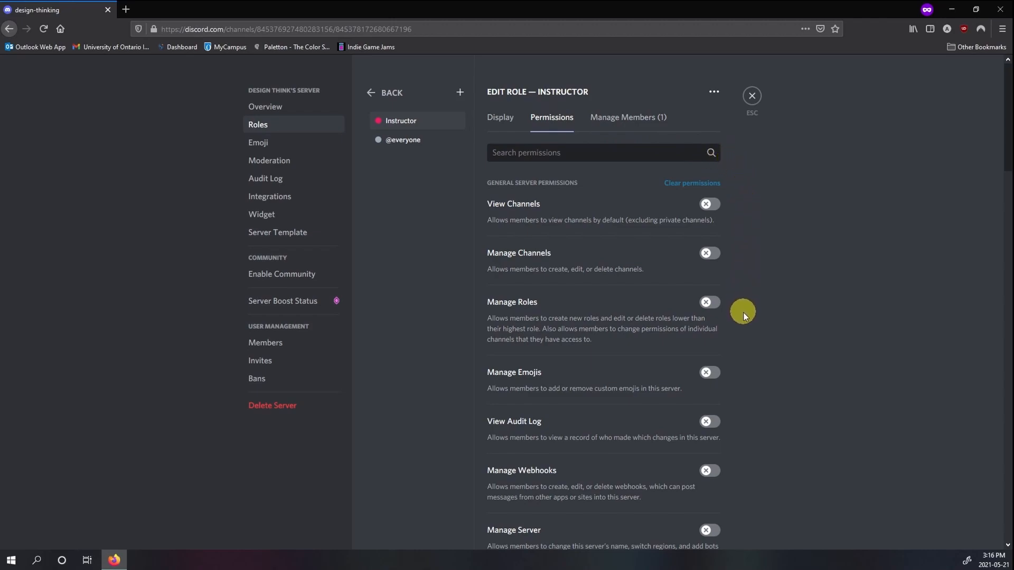
{"action": "scroll", "coordinate": [743, 312], "scroll_direction": "down", "scroll_amount": 3}
{"action": "scroll", "coordinate": [755, 310], "scroll_direction": "down", "scroll_amount": 2}
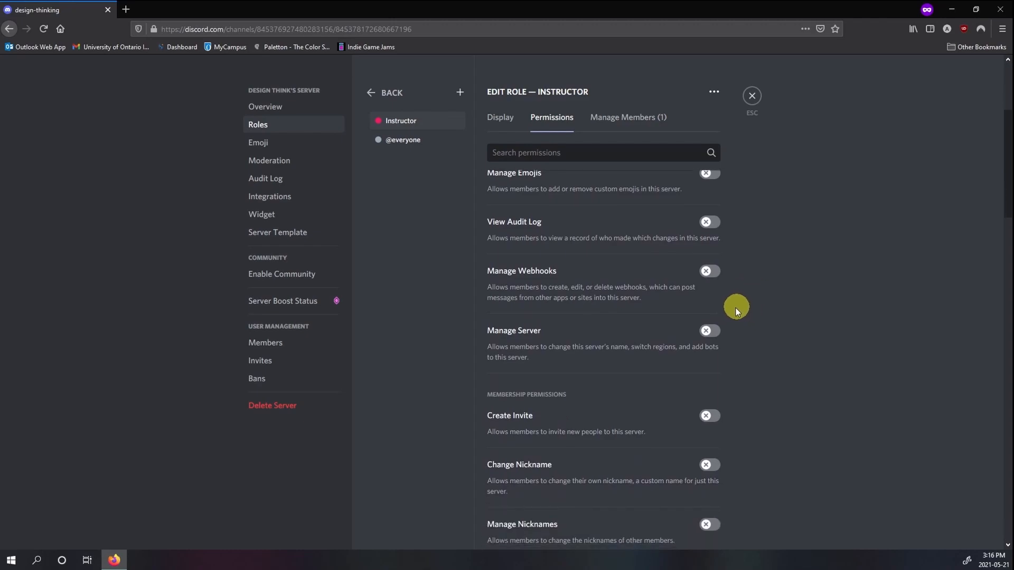
{"action": "scroll", "coordinate": [742, 310], "scroll_direction": "down", "scroll_amount": 4}
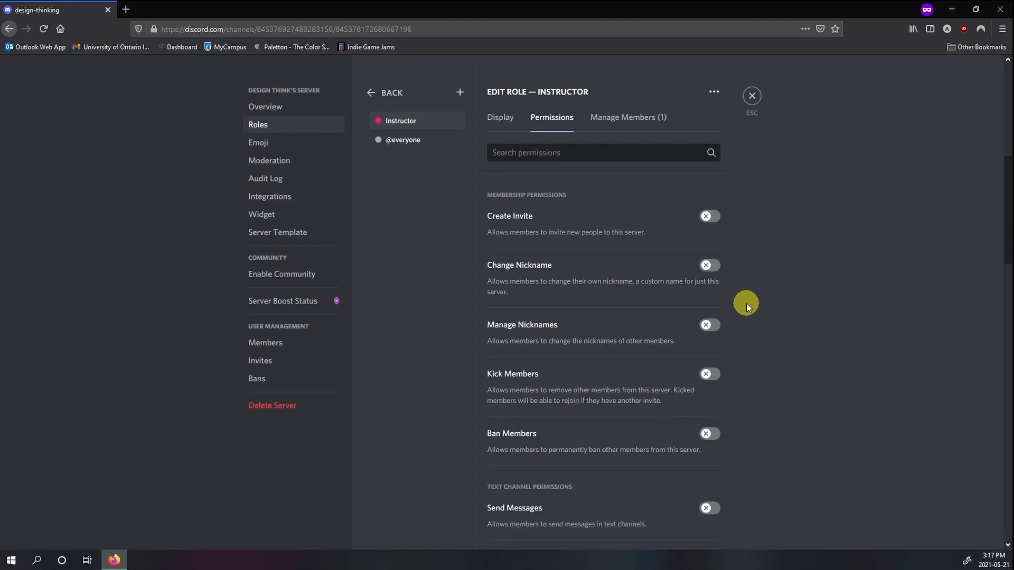
{"action": "scroll", "coordinate": [746, 303], "scroll_direction": "down", "scroll_amount": 4}
{"action": "scroll", "coordinate": [746, 304], "scroll_direction": "down", "scroll_amount": 1}
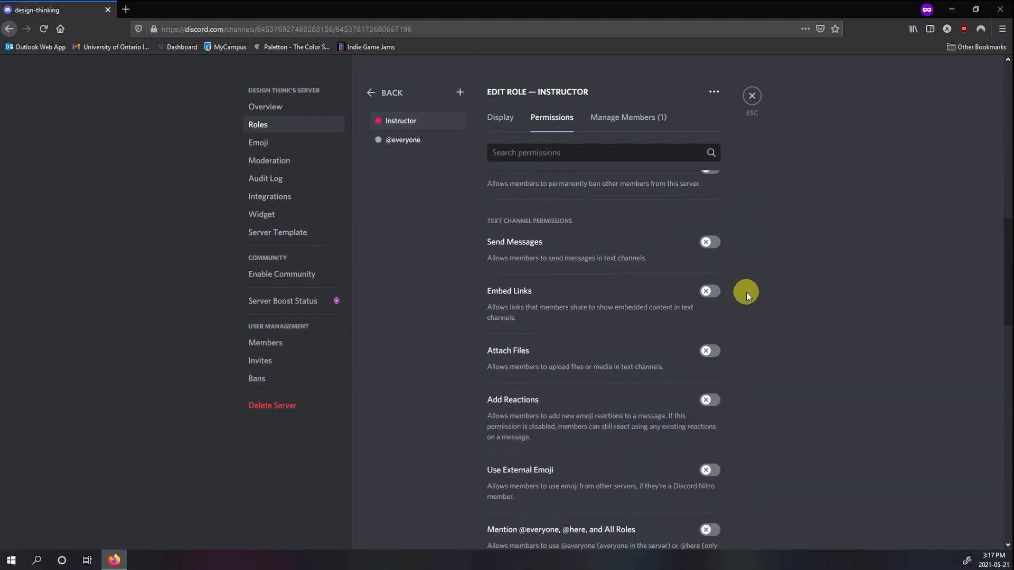
{"action": "scroll", "coordinate": [746, 294], "scroll_direction": "down", "scroll_amount": 1}
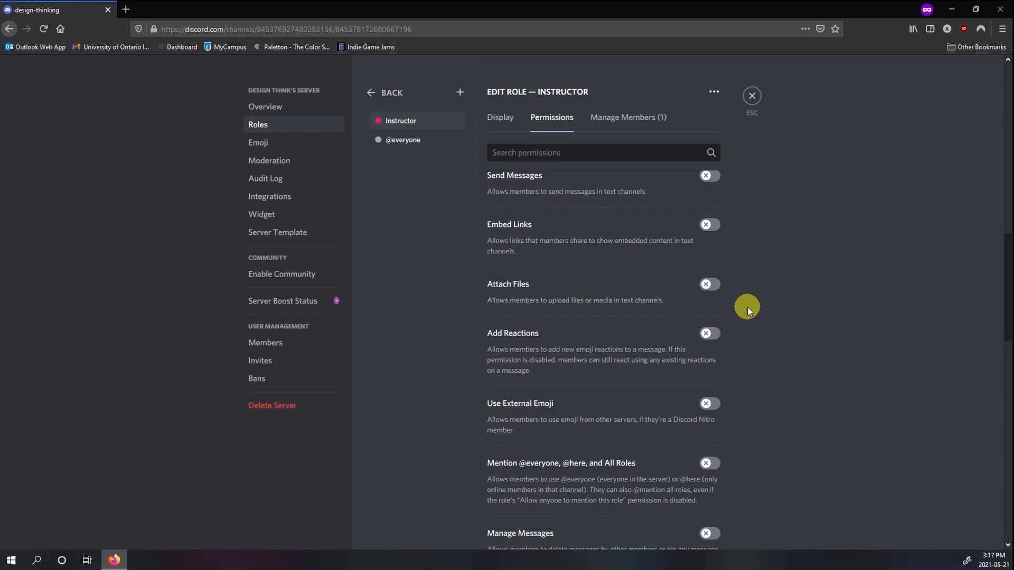
{"action": "scroll", "coordinate": [753, 317], "scroll_direction": "down", "scroll_amount": 10}
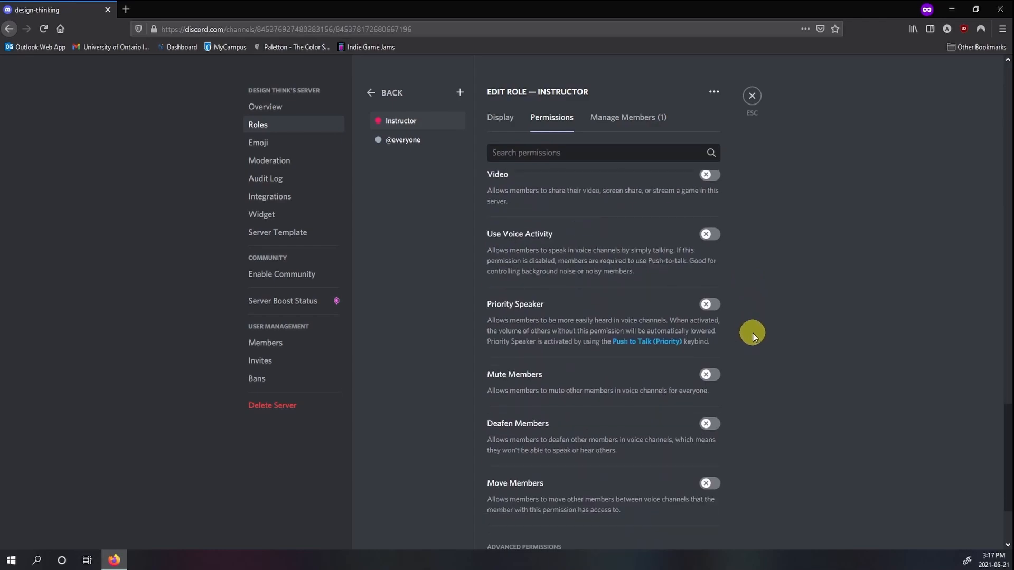
{"action": "left_click", "coordinate": [623, 120]}
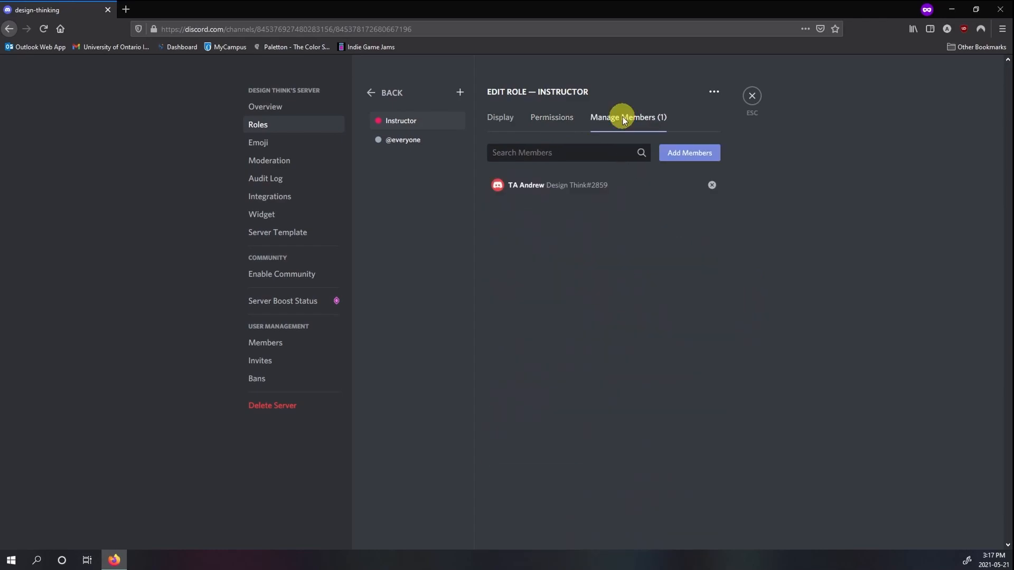
Step: Grant the Instructor role the View Channels, Manage Channels and Manage Roles permissions, save the changes, and leave the server settings
{"action": "left_click", "coordinate": [546, 118]}
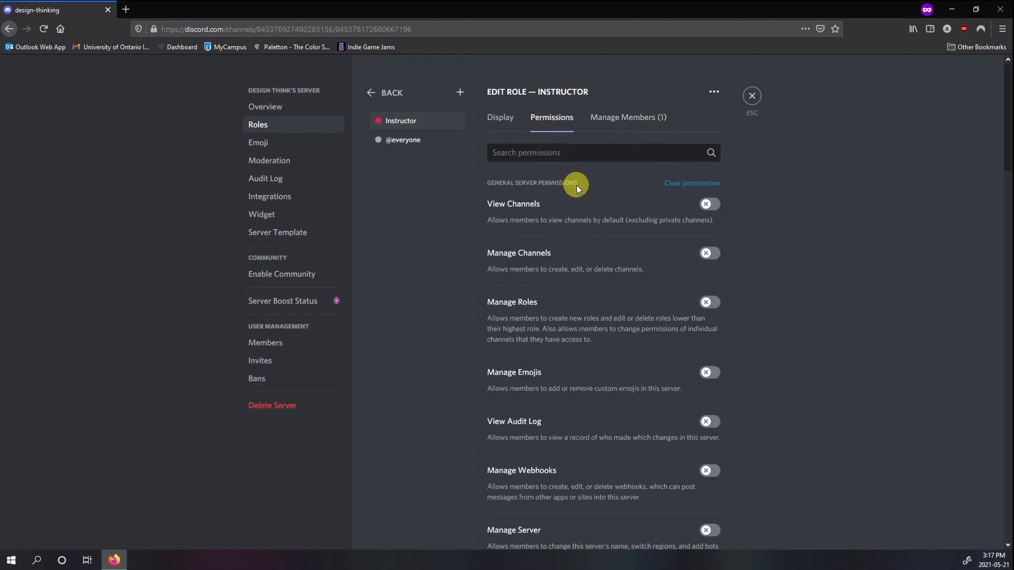
{"action": "left_click", "coordinate": [708, 203]}
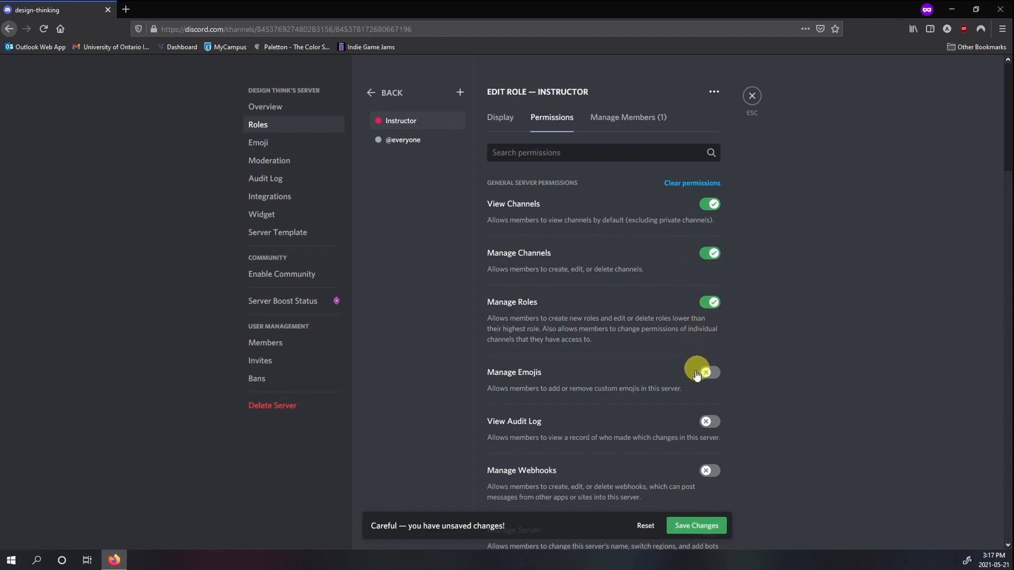
{"action": "scroll", "coordinate": [702, 369], "scroll_direction": "down", "scroll_amount": 3}
{"action": "left_click", "coordinate": [686, 526]}
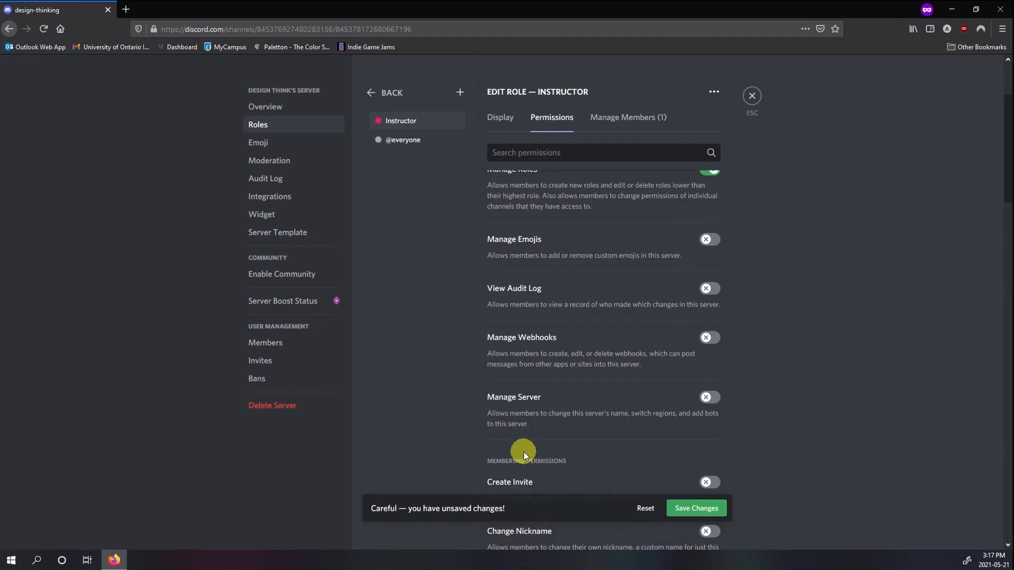
{"action": "scroll", "coordinate": [650, 244], "scroll_direction": "up", "scroll_amount": 3}
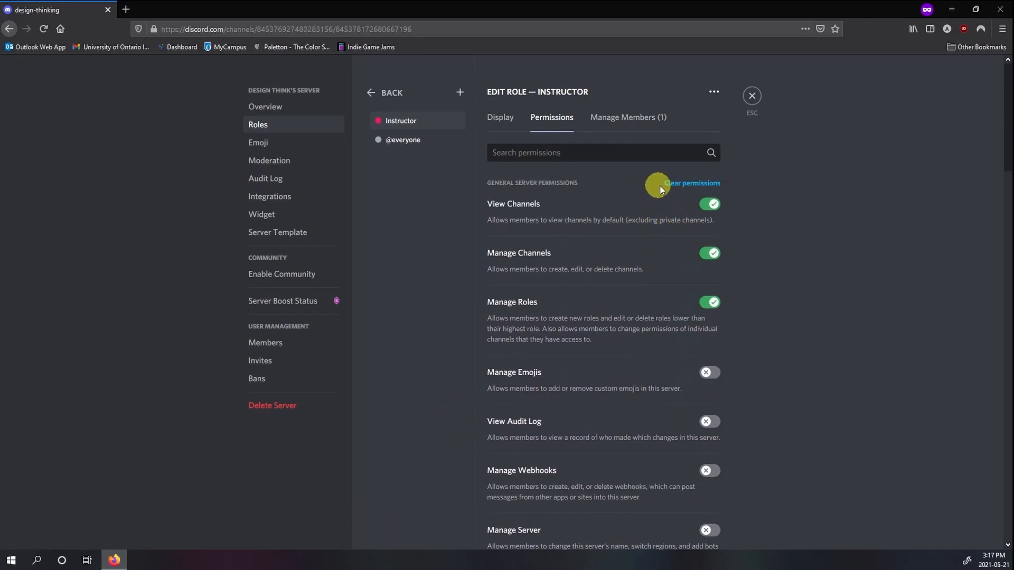
{"action": "left_click", "coordinate": [707, 93]}
{"action": "left_click", "coordinate": [756, 99]}
{"action": "left_click", "coordinate": [756, 100]}
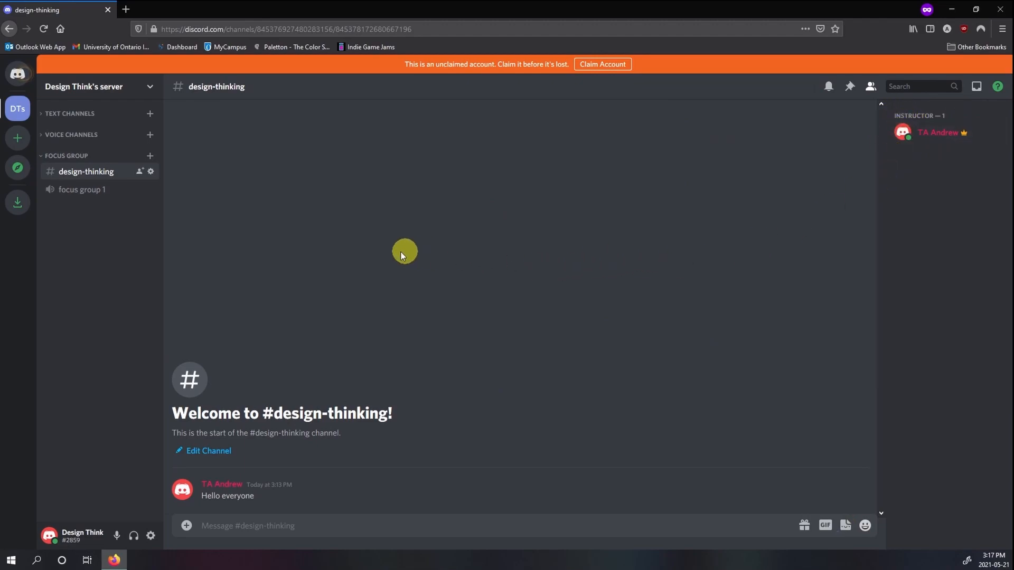
Step: Make the design-thinking text channel private with access for the Instructor role, save the changes, and leave the channel settings
{"action": "right_click", "coordinate": [102, 175]}
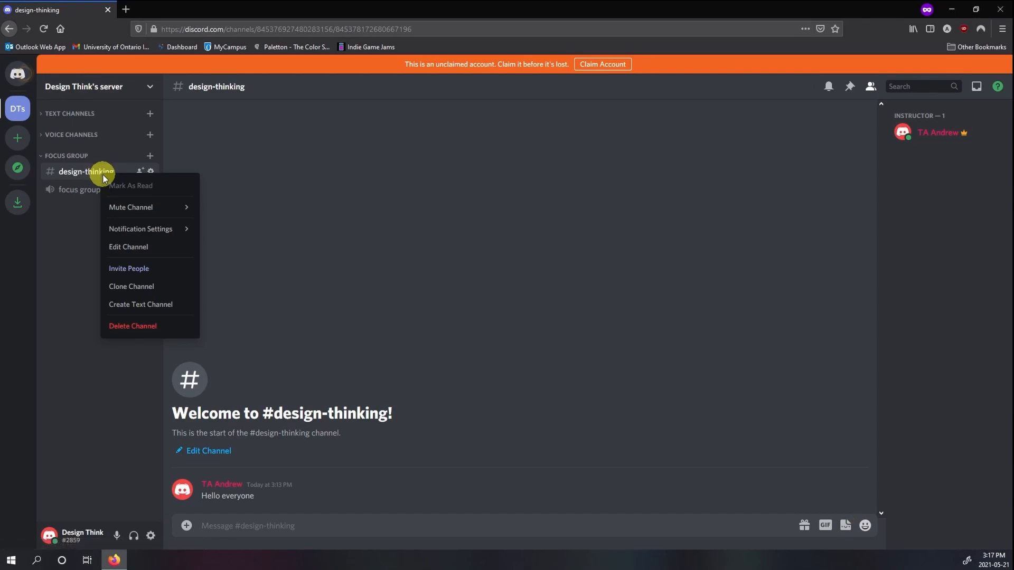
{"action": "left_click", "coordinate": [74, 239]}
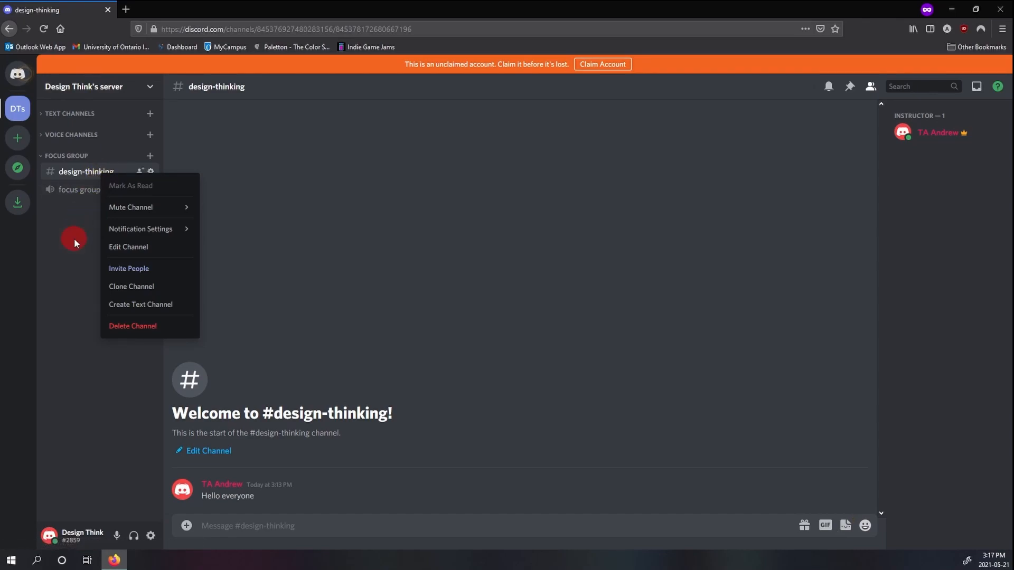
{"action": "left_click", "coordinate": [151, 172]}
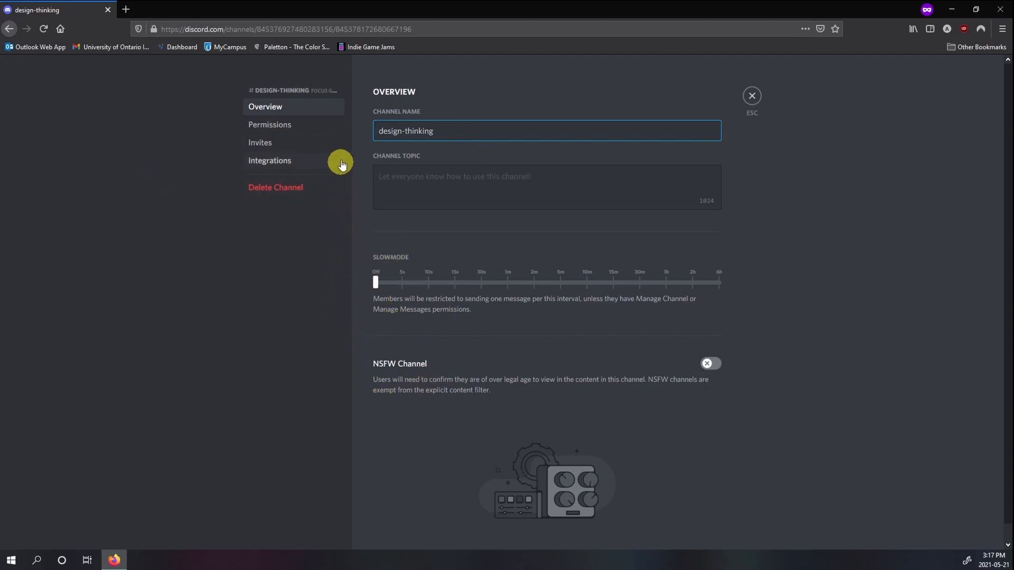
{"action": "left_click", "coordinate": [323, 130]}
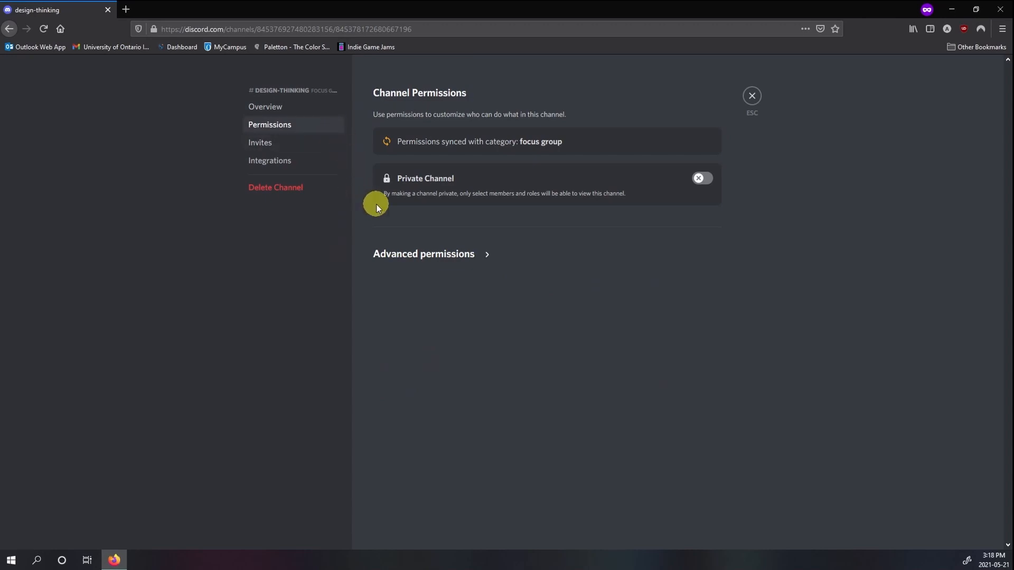
{"action": "left_click", "coordinate": [701, 182]}
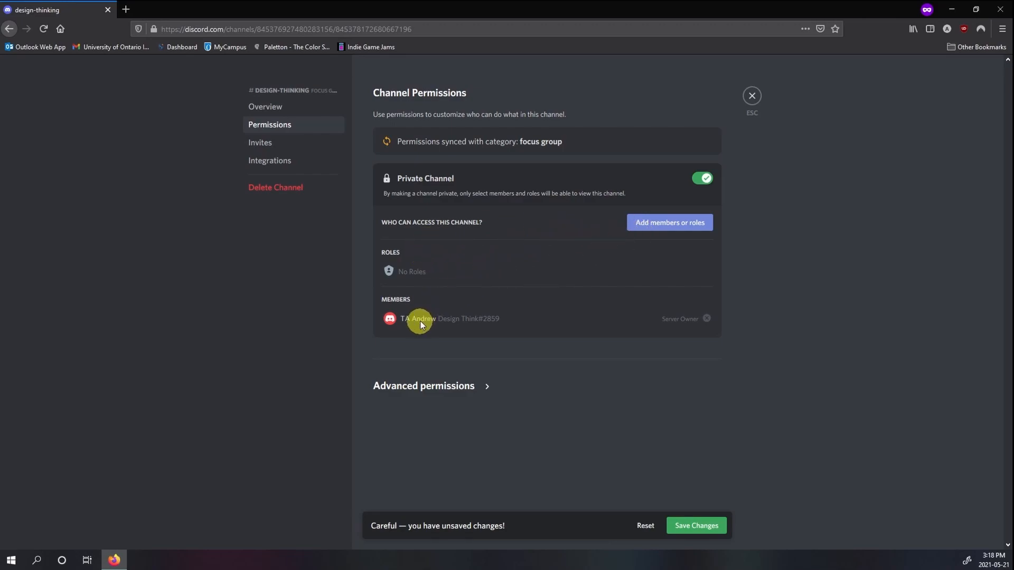
{"action": "left_click", "coordinate": [651, 228]}
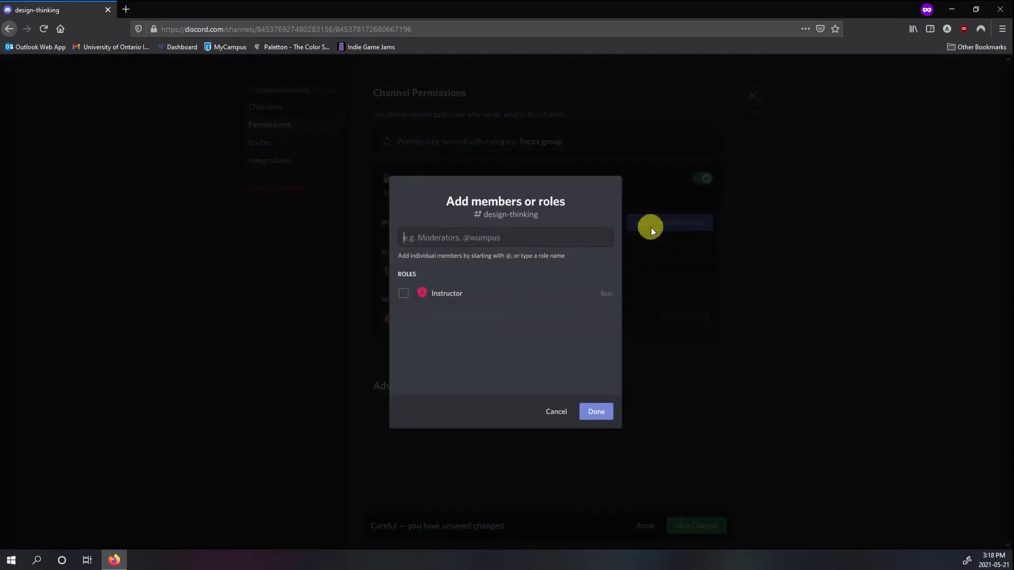
{"action": "left_click", "coordinate": [402, 292]}
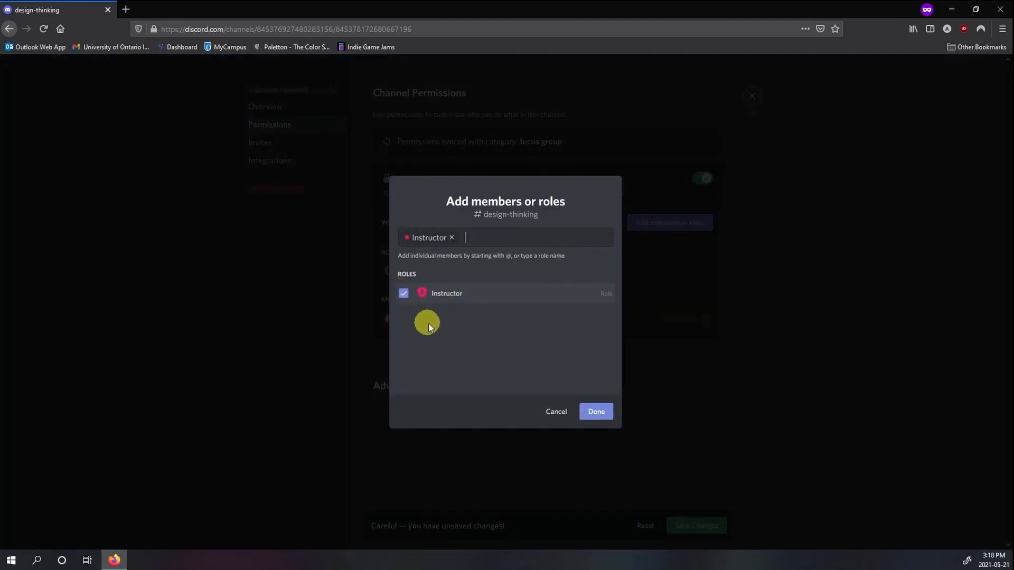
{"action": "left_click", "coordinate": [589, 414]}
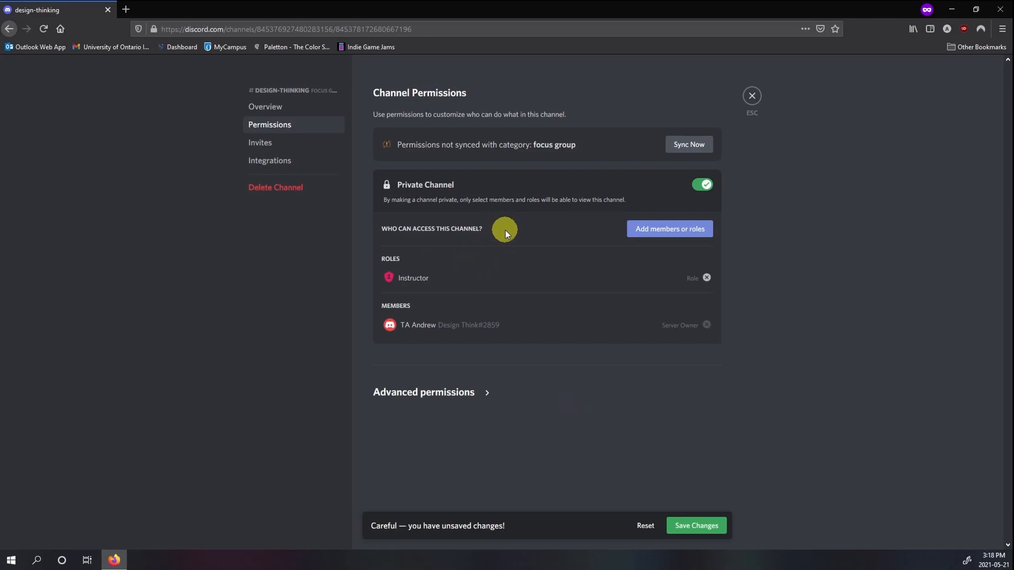
{"action": "left_click", "coordinate": [683, 526]}
{"action": "left_click", "coordinate": [752, 97]}
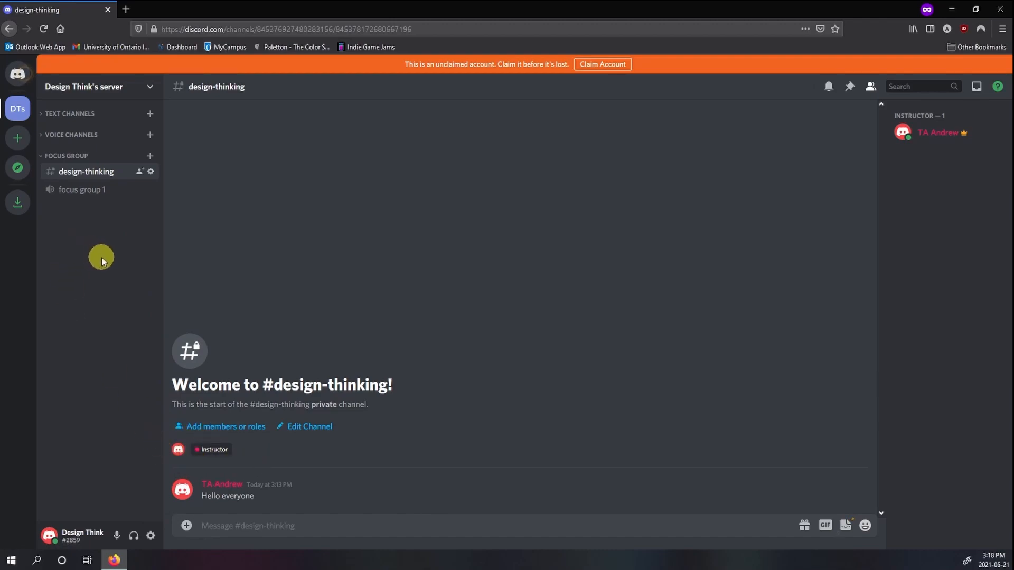
{"action": "left_click", "coordinate": [150, 87]}
{"action": "left_click", "coordinate": [131, 161]}
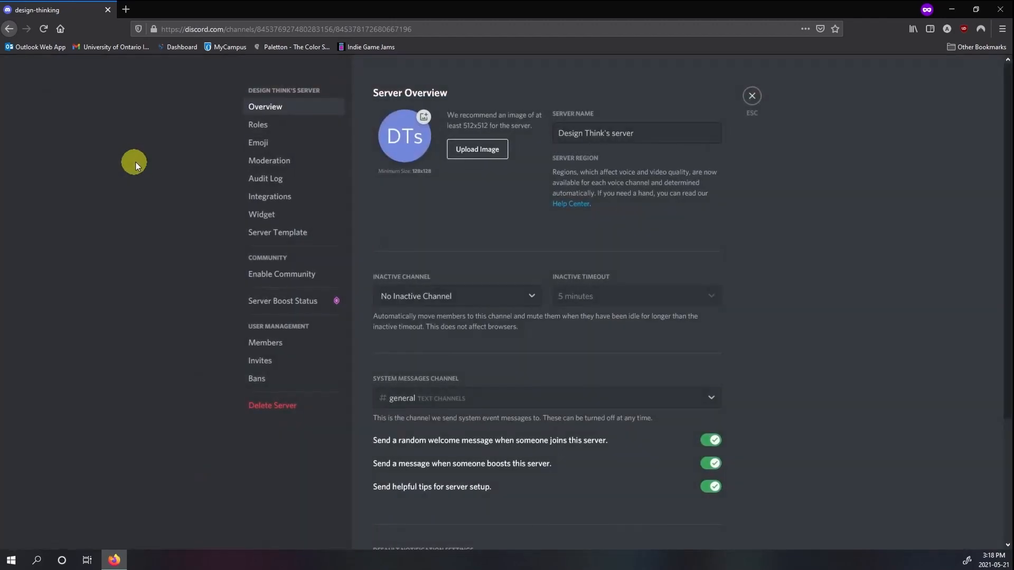
{"action": "left_click", "coordinate": [261, 125]}
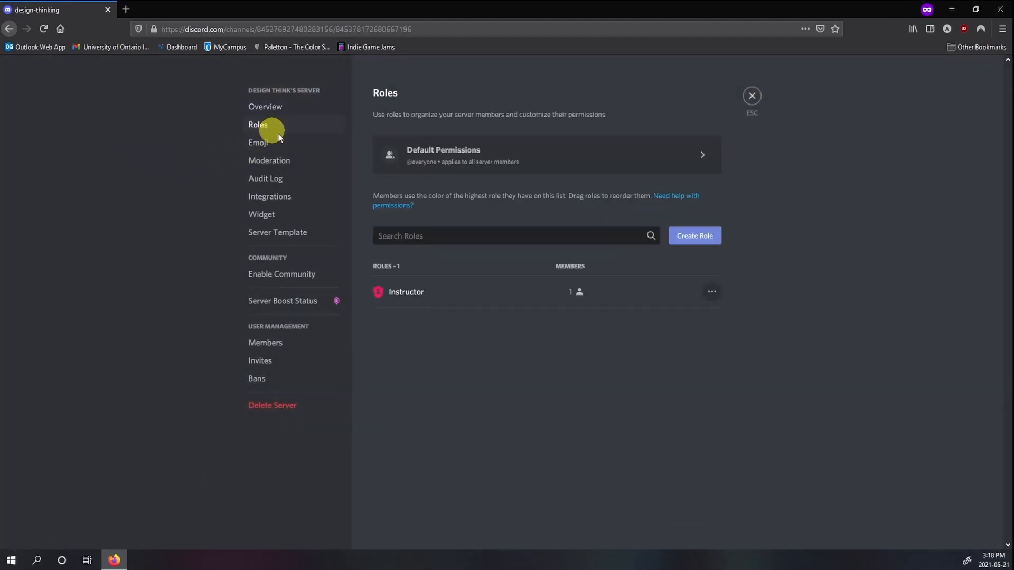
{"action": "left_click", "coordinate": [495, 159]}
{"action": "left_click", "coordinate": [708, 93]}
{"action": "left_click", "coordinate": [722, 102]}
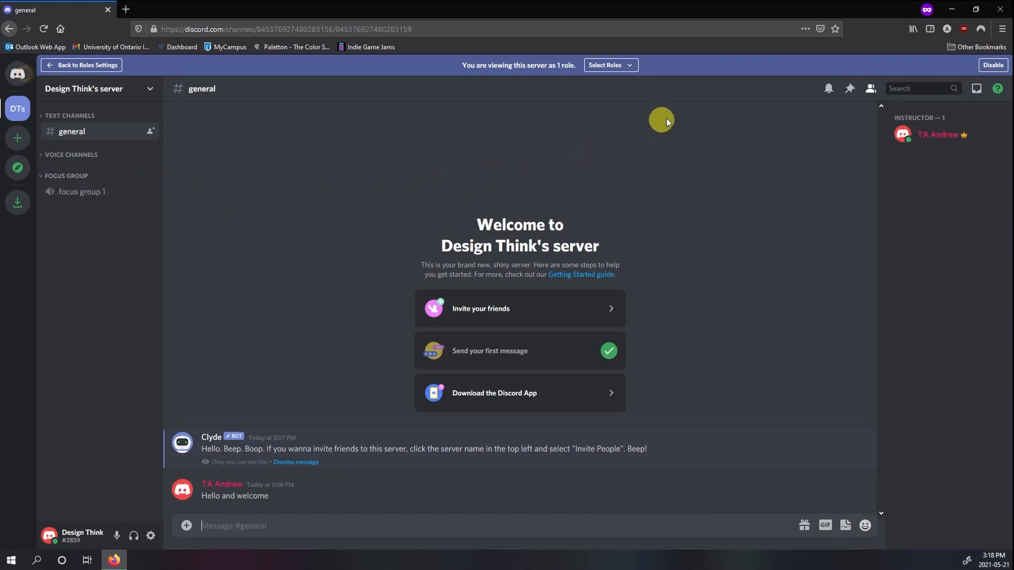
{"action": "left_click", "coordinate": [992, 65]}
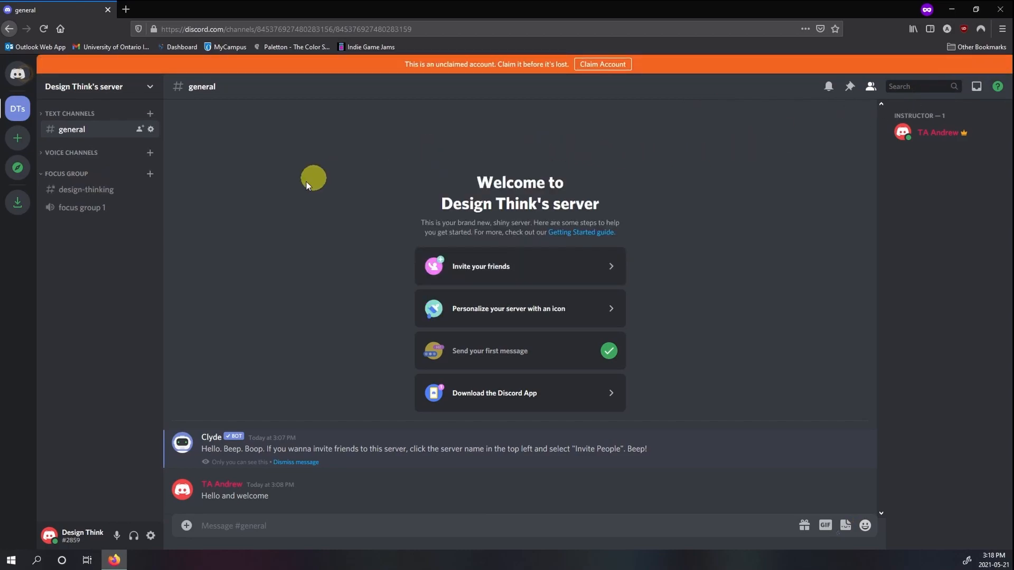
{"action": "left_click", "coordinate": [121, 196]}
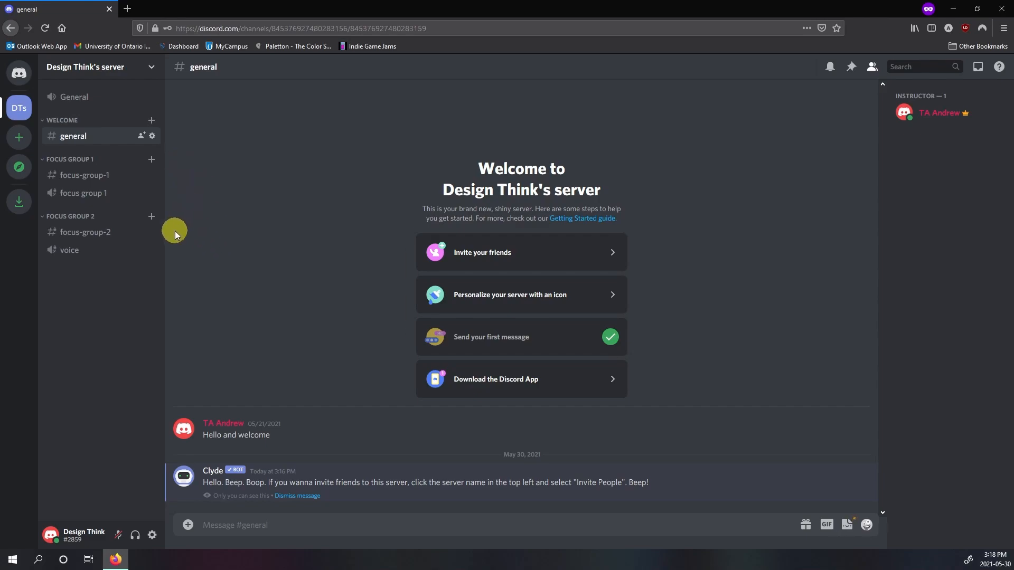
Step: Open the server's role list and check the Instructor role's members and general server permissions
{"action": "left_click", "coordinate": [150, 78]}
{"action": "left_click", "coordinate": [135, 134]}
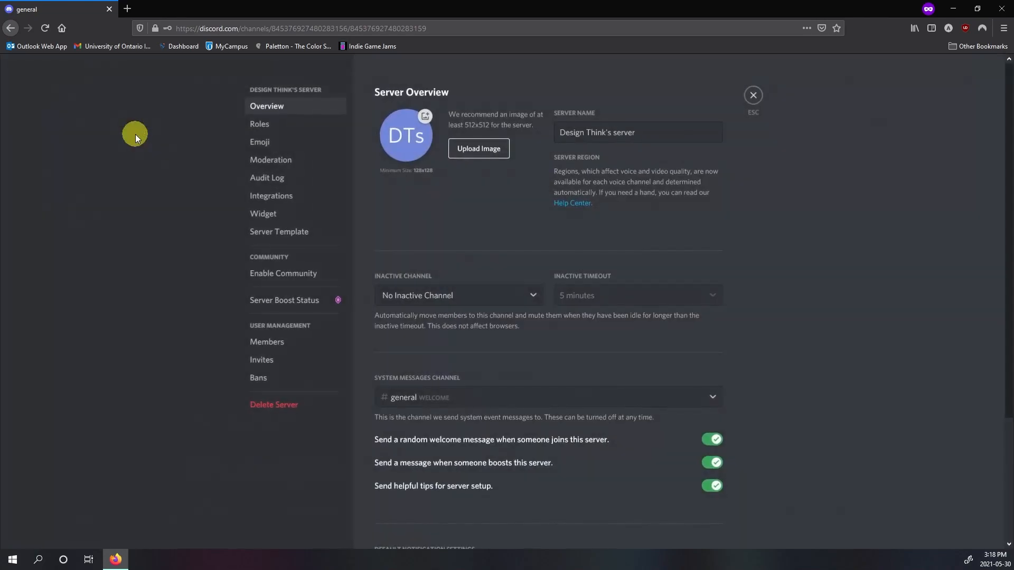
{"action": "left_click", "coordinate": [254, 131]}
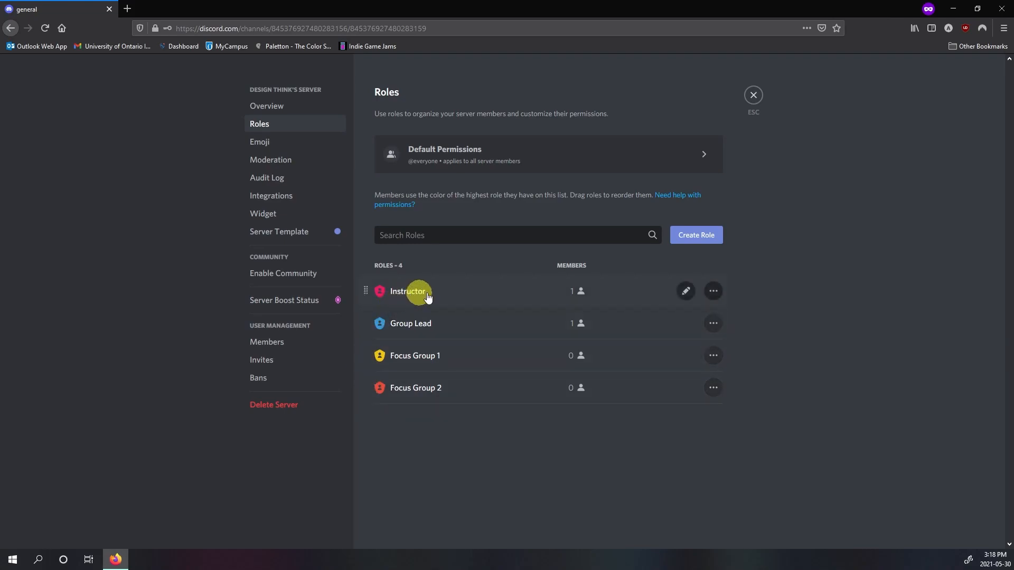
{"action": "left_click", "coordinate": [537, 293]}
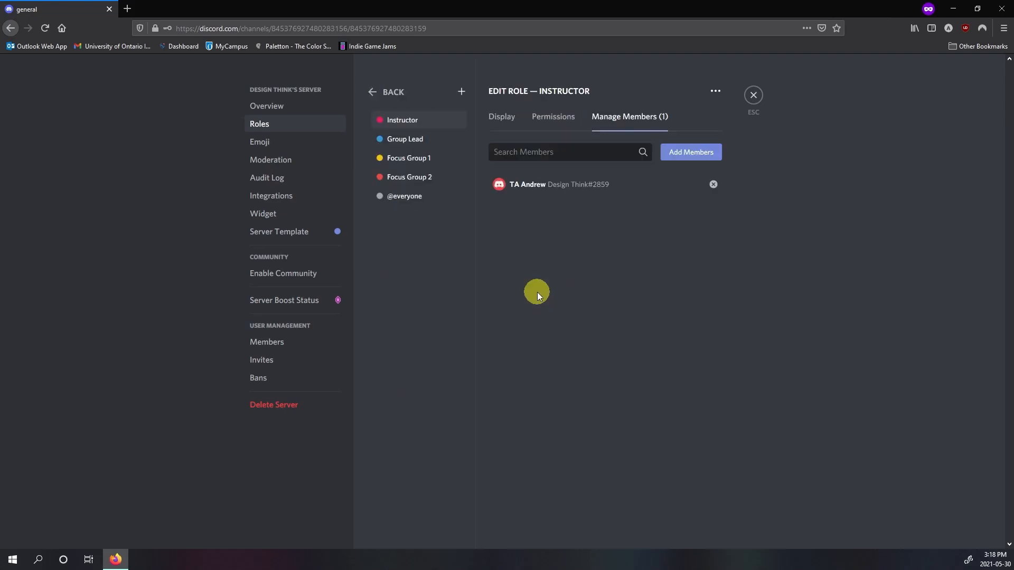
{"action": "left_click", "coordinate": [563, 125]}
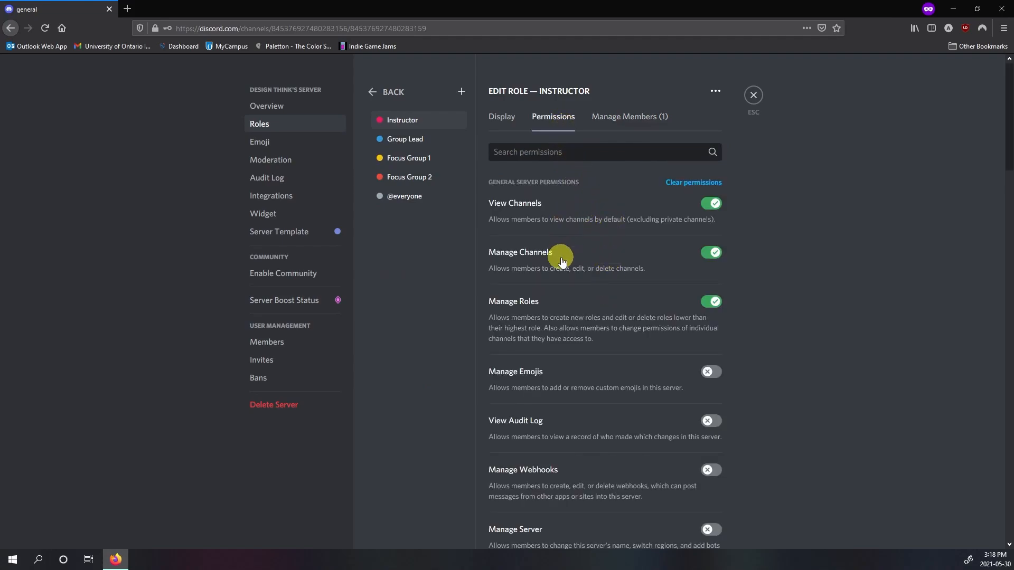
Step: Review the Group Lead role's general server and membership permissions
{"action": "left_click", "coordinate": [423, 147]}
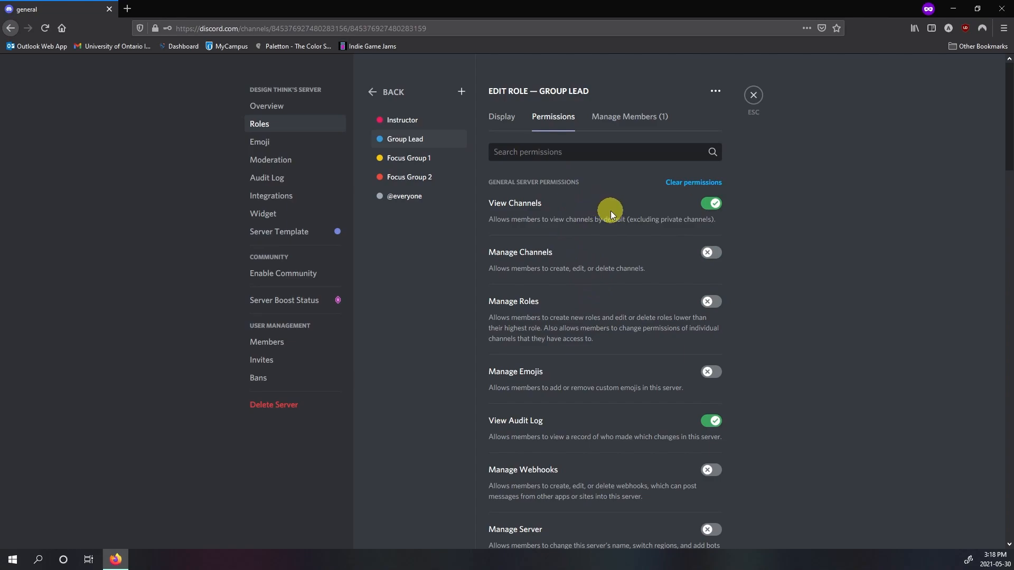
{"action": "scroll", "coordinate": [602, 264], "scroll_direction": "down", "scroll_amount": 5}
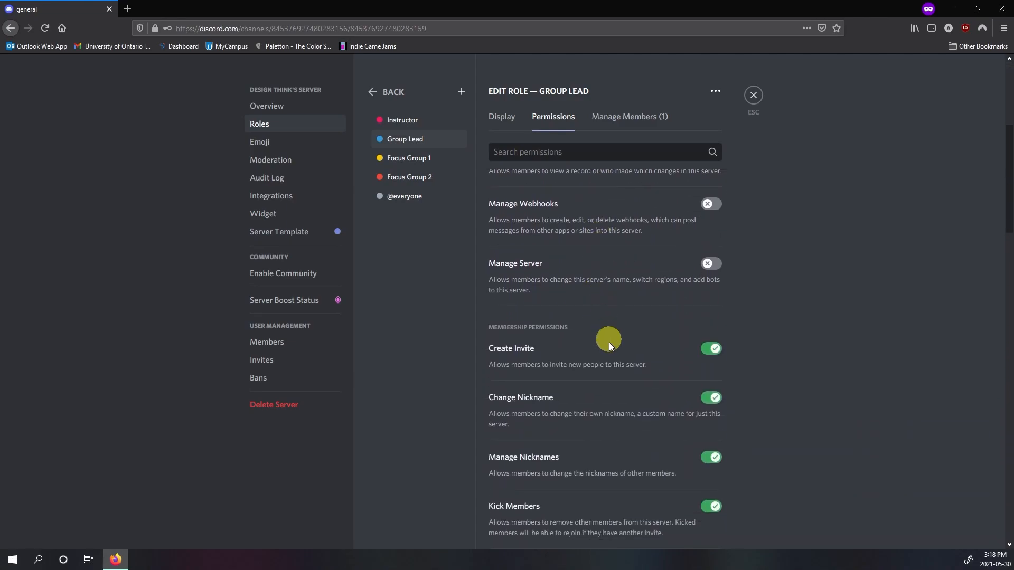
{"action": "scroll", "coordinate": [609, 342], "scroll_direction": "down", "scroll_amount": 3}
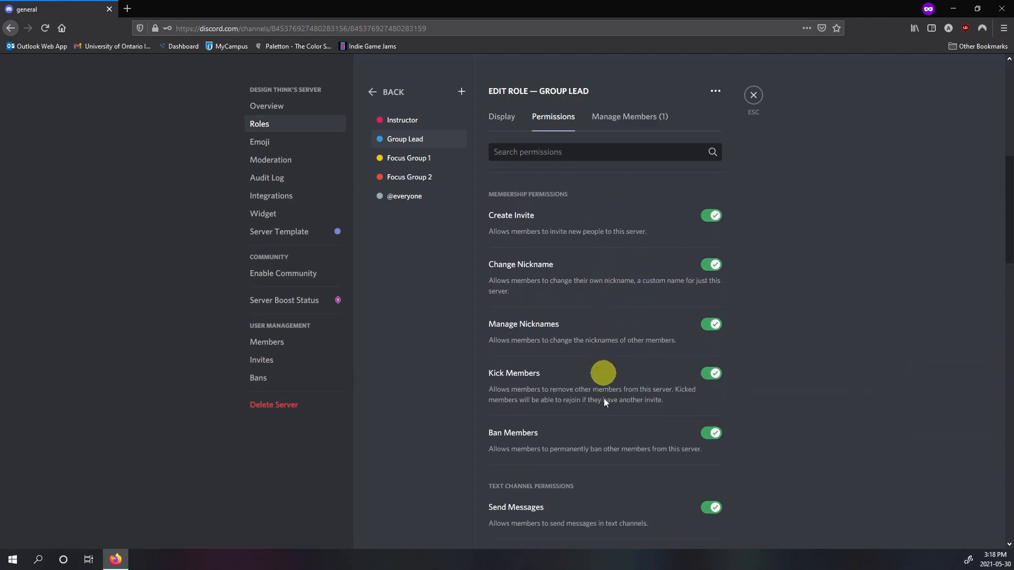
{"action": "scroll", "coordinate": [603, 392], "scroll_direction": "up", "scroll_amount": 2}
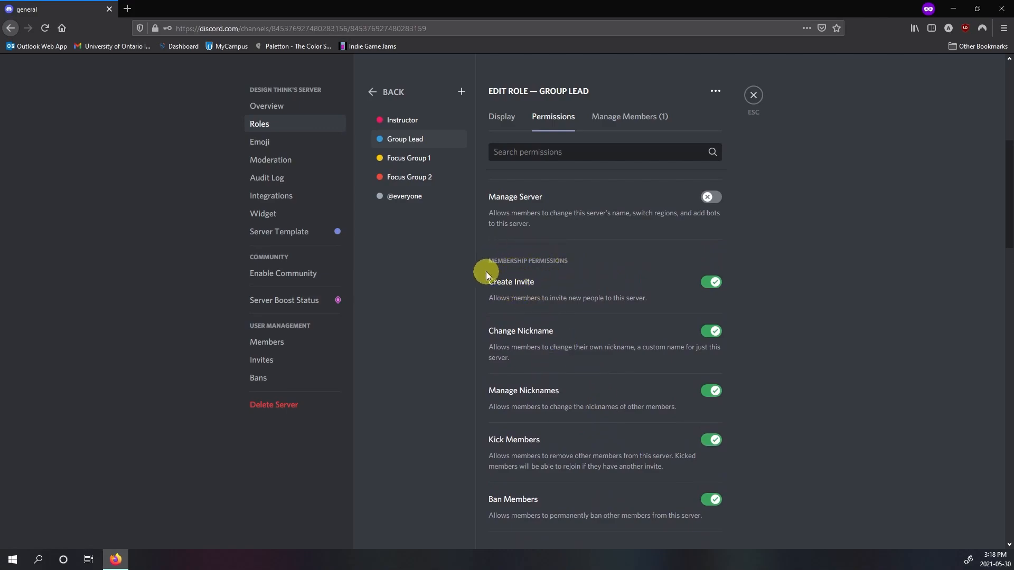
Step: Compare the Group Lead and Instructor permissions with the full permission list of the Focus Group 1 role, and leave the role editor
{"action": "scroll", "coordinate": [558, 258], "scroll_direction": "up", "scroll_amount": 7}
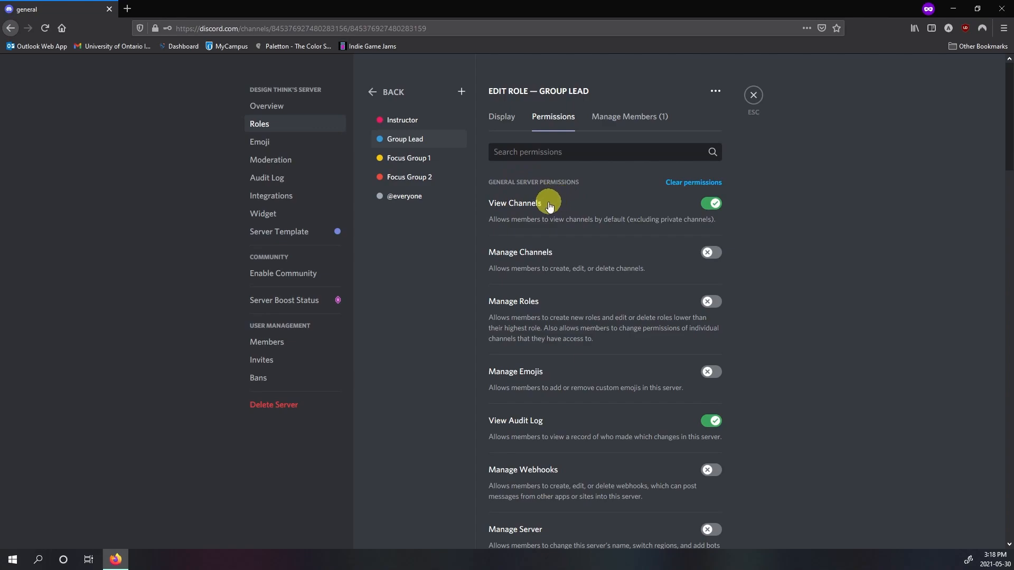
{"action": "left_click", "coordinate": [431, 127]}
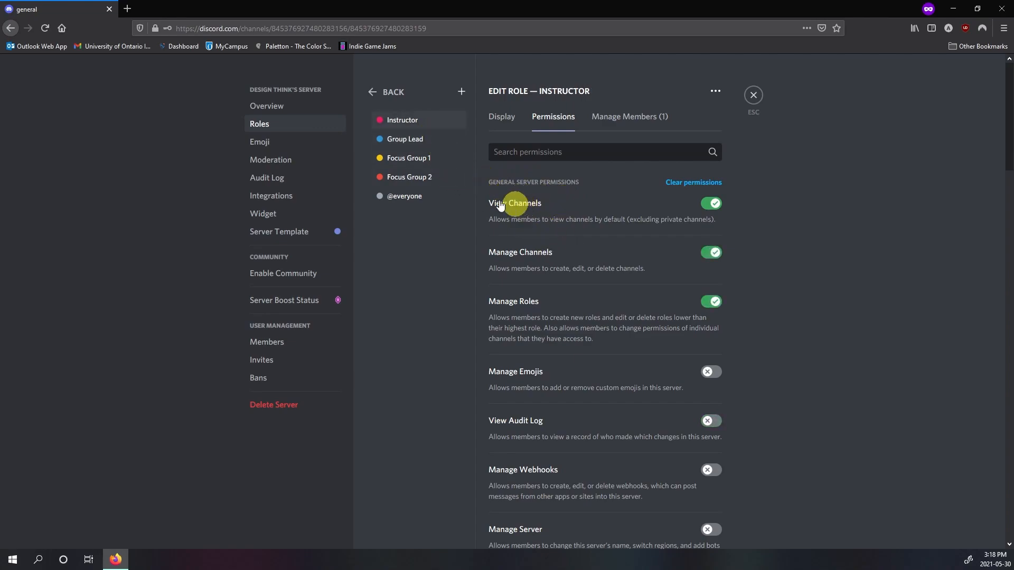
{"action": "left_click", "coordinate": [409, 166]}
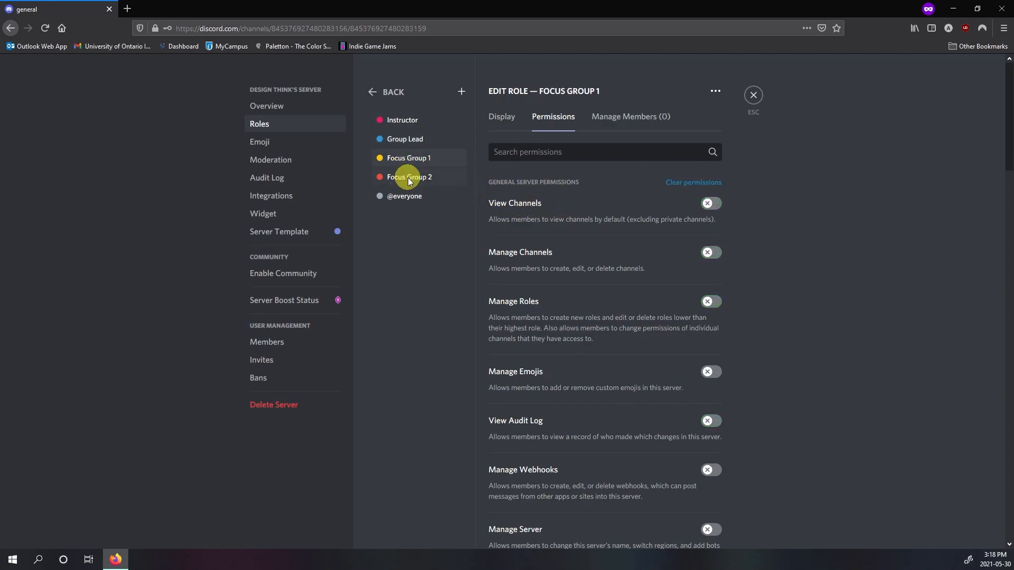
{"action": "left_click", "coordinate": [410, 166]}
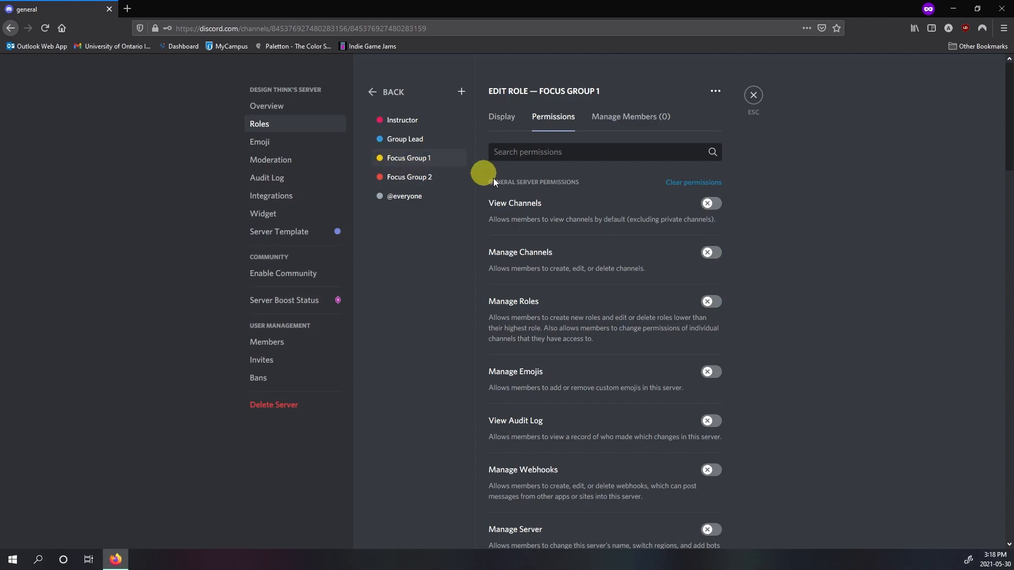
{"action": "scroll", "coordinate": [615, 209], "scroll_direction": "down", "scroll_amount": 10}
{"action": "scroll", "coordinate": [615, 216], "scroll_direction": "down", "scroll_amount": 15}
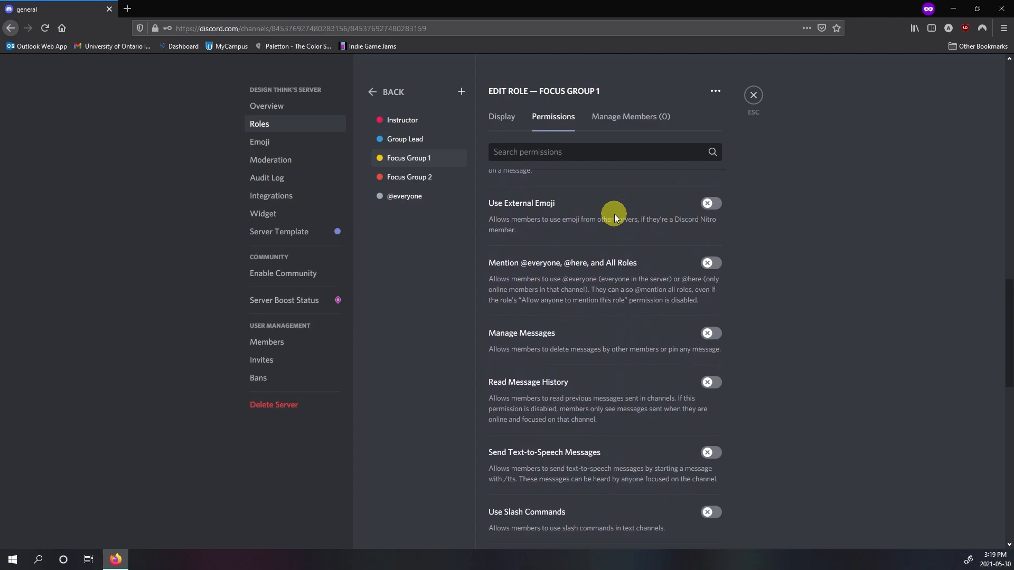
{"action": "scroll", "coordinate": [615, 216], "scroll_direction": "down", "scroll_amount": 3}
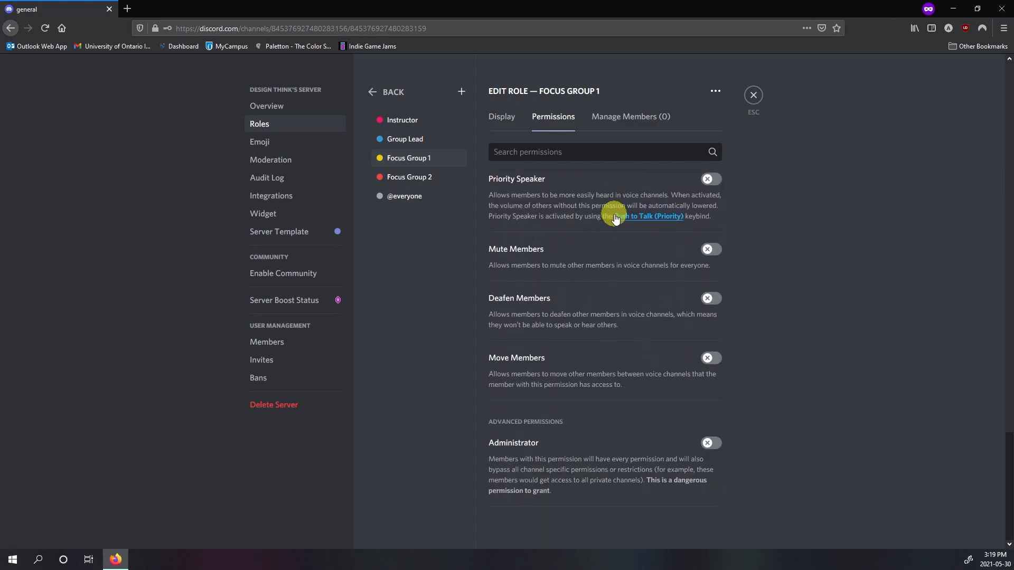
{"action": "left_click", "coordinate": [753, 95]}
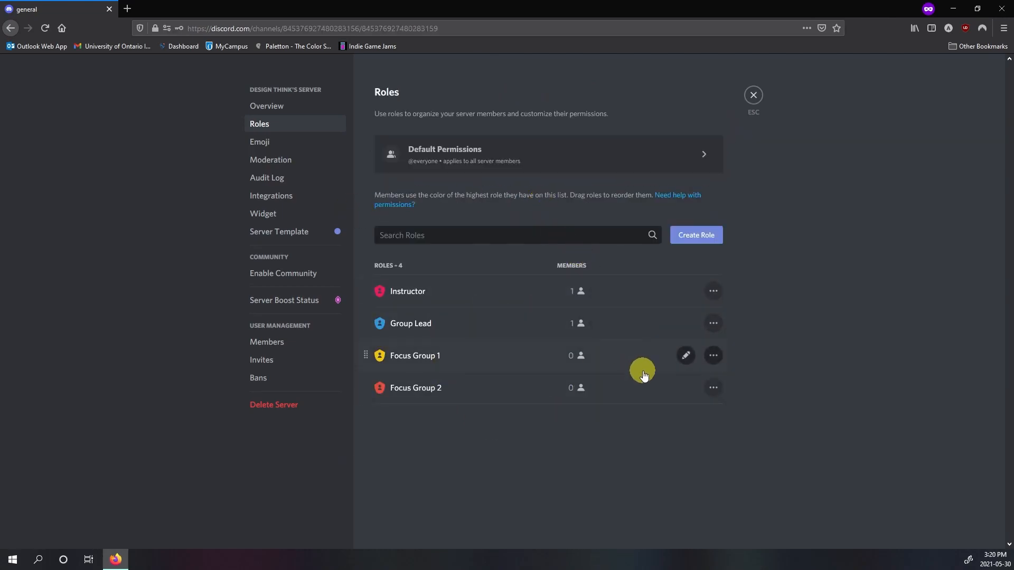
Step: Preview the server as the Focus Group 1 role and join the focus group 1 voice channel
{"action": "left_click", "coordinate": [713, 358]}
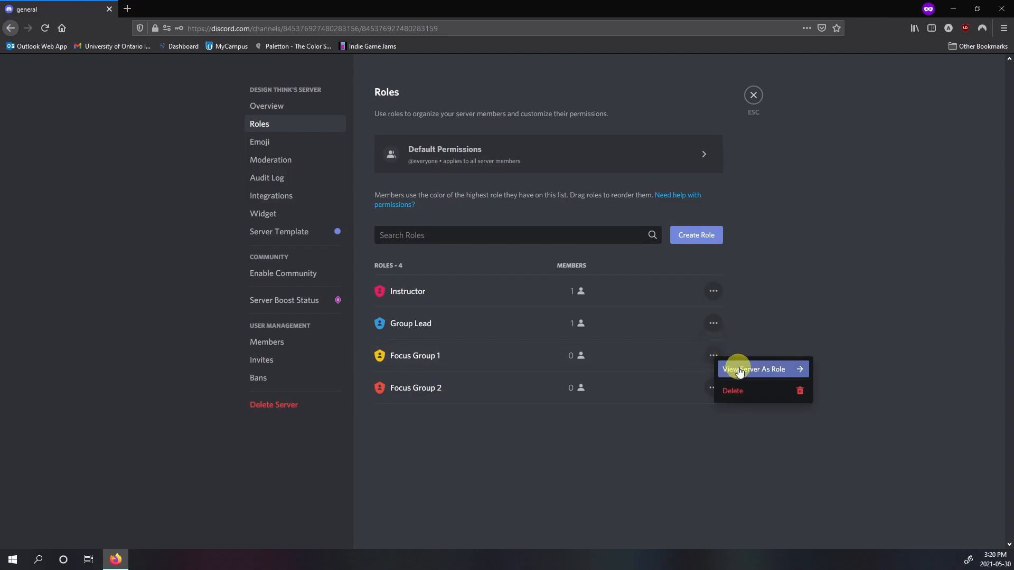
{"action": "left_click", "coordinate": [738, 371]}
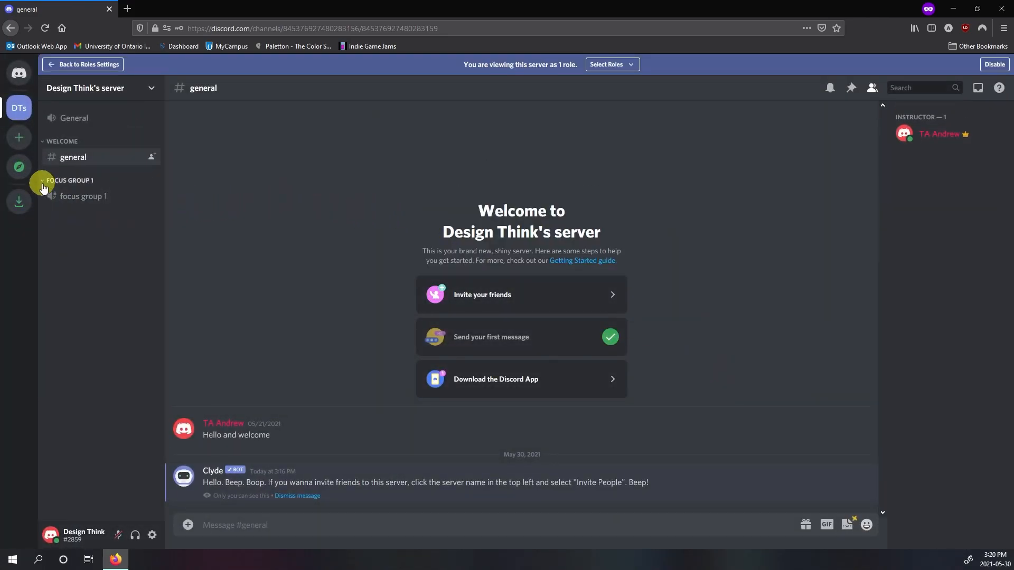
{"action": "left_click", "coordinate": [100, 202]}
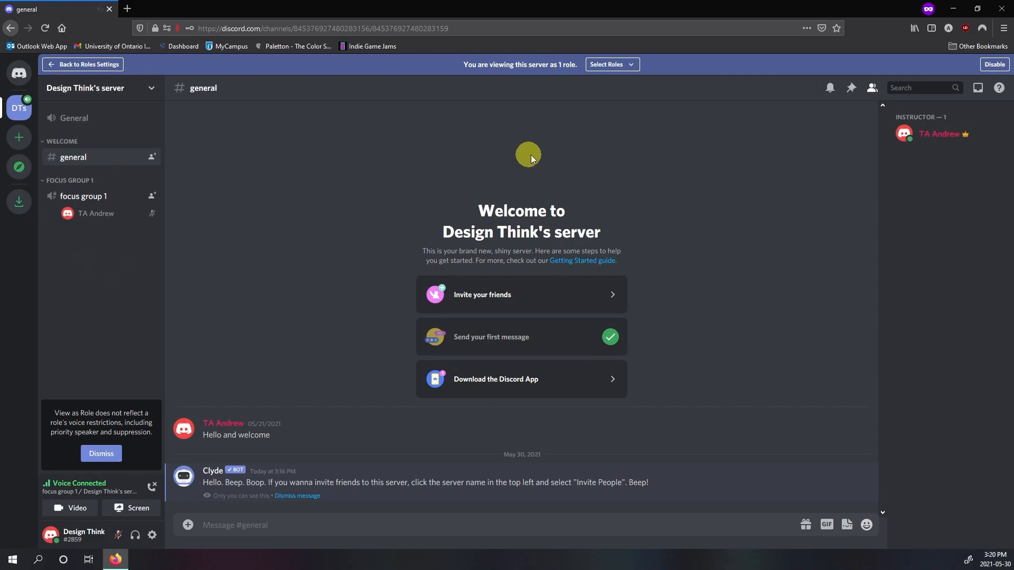
Step: Switch the previewed role from Focus Group 1 to Focus Group 2, disconnect from the voice channel, and end the preview
{"action": "left_click", "coordinate": [625, 67]}
{"action": "left_click", "coordinate": [672, 184]}
{"action": "left_click", "coordinate": [672, 161]}
{"action": "left_click", "coordinate": [423, 159]}
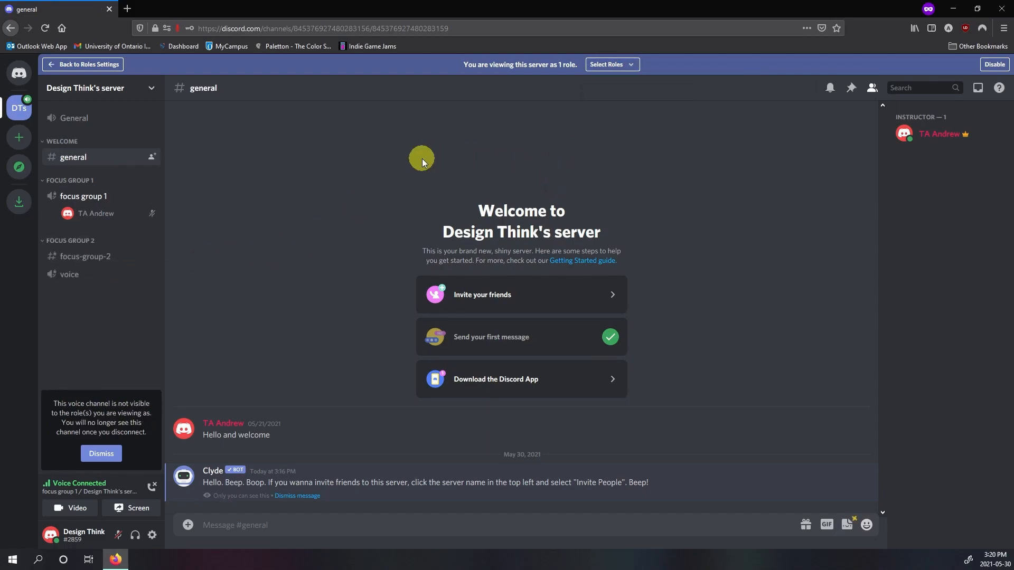
{"action": "left_click", "coordinate": [152, 486]}
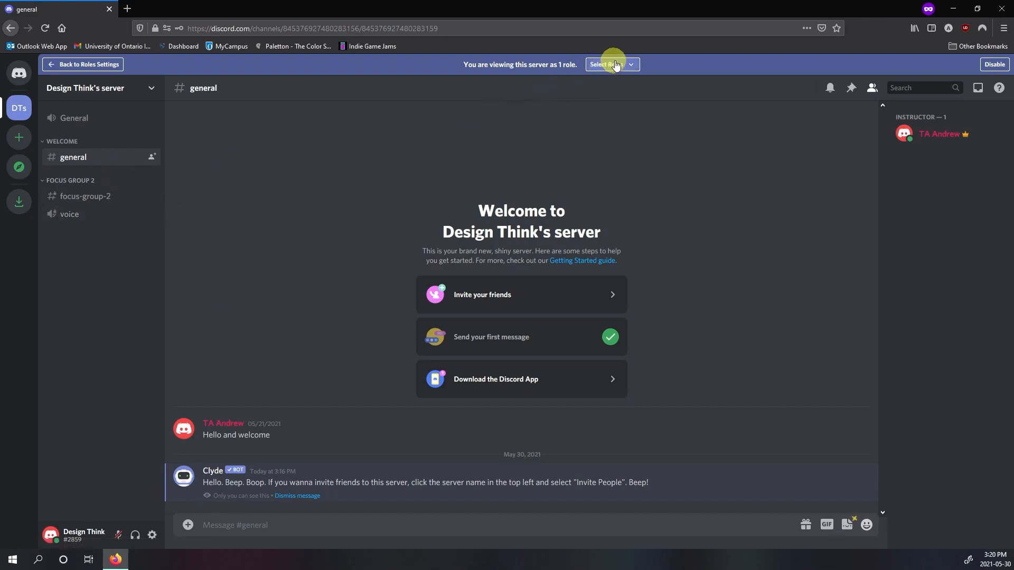
{"action": "left_click", "coordinate": [993, 65]}
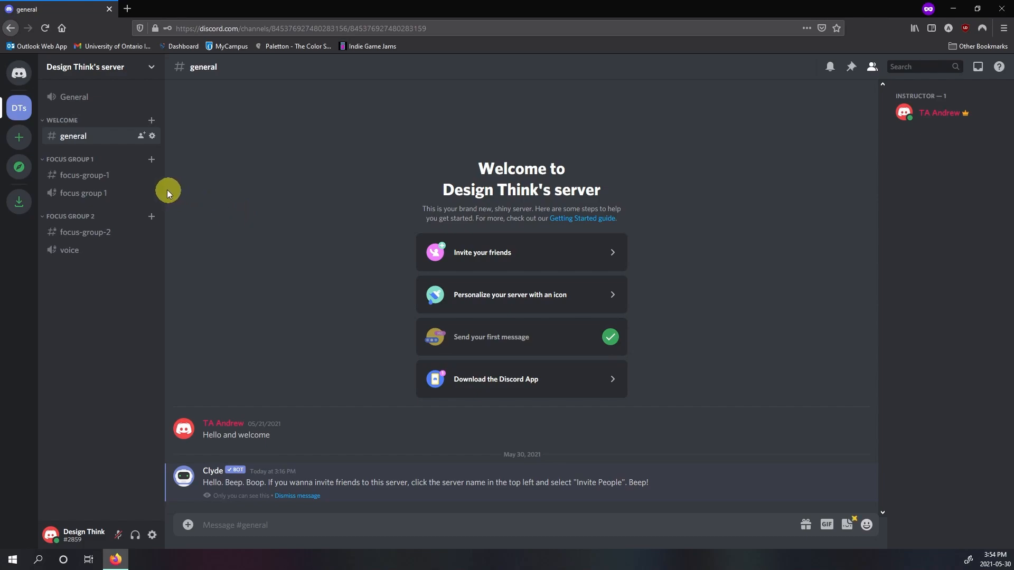
Step: Check which roles and members can access the private Focus Group 1 category, and leave its settings
{"action": "right_click", "coordinate": [113, 160]}
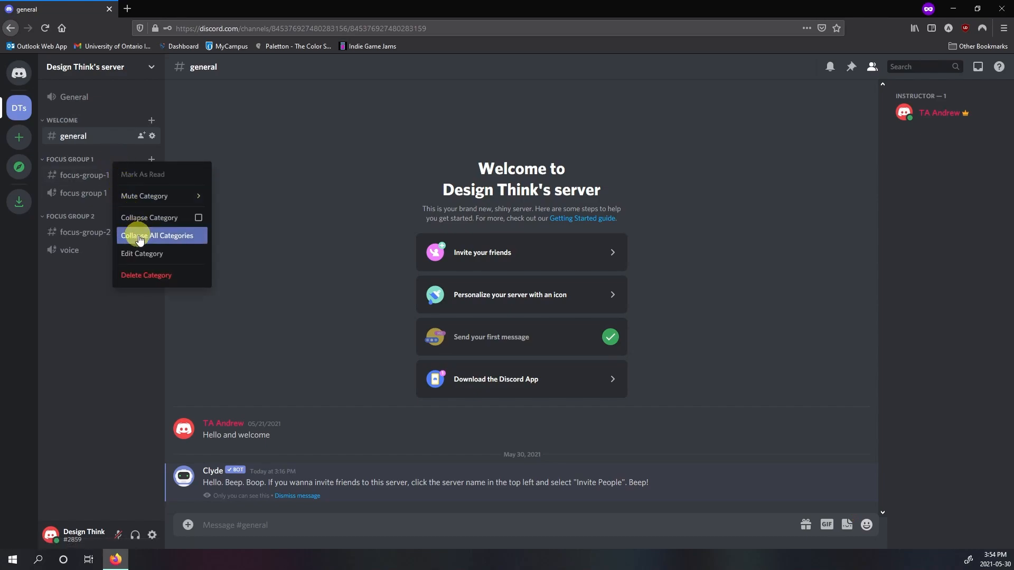
{"action": "left_click", "coordinate": [143, 252]}
{"action": "left_click", "coordinate": [271, 127]}
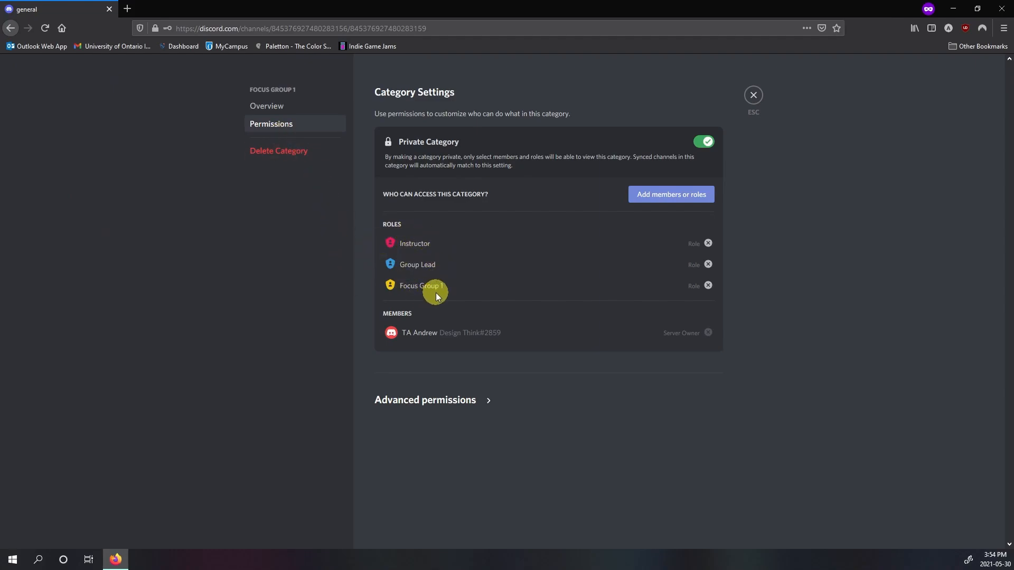
{"action": "left_click", "coordinate": [754, 95]}
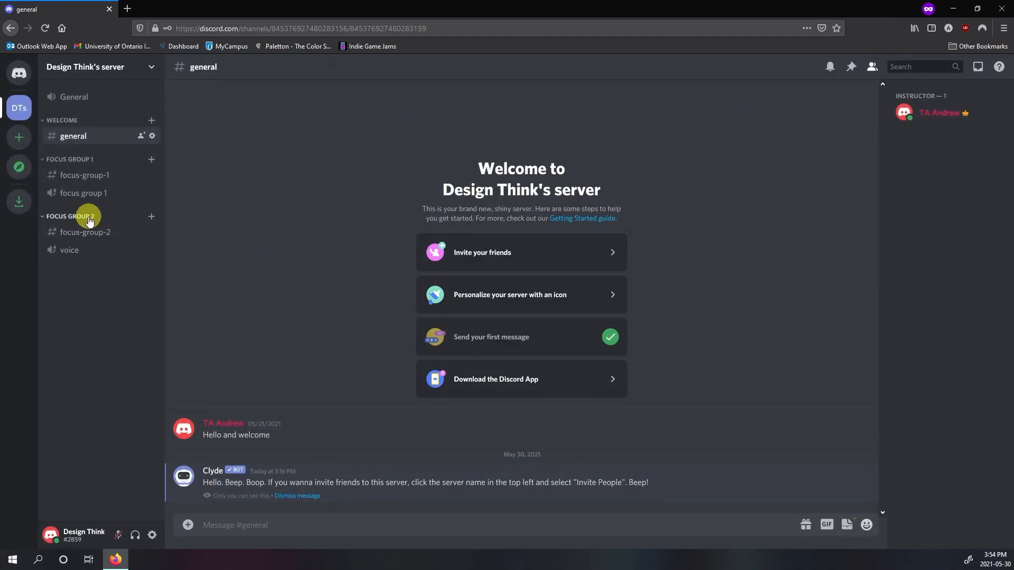
Step: Open the Focus Group 2 category's permissions to check who can access it
{"action": "right_click", "coordinate": [90, 220]}
{"action": "left_click", "coordinate": [92, 305]}
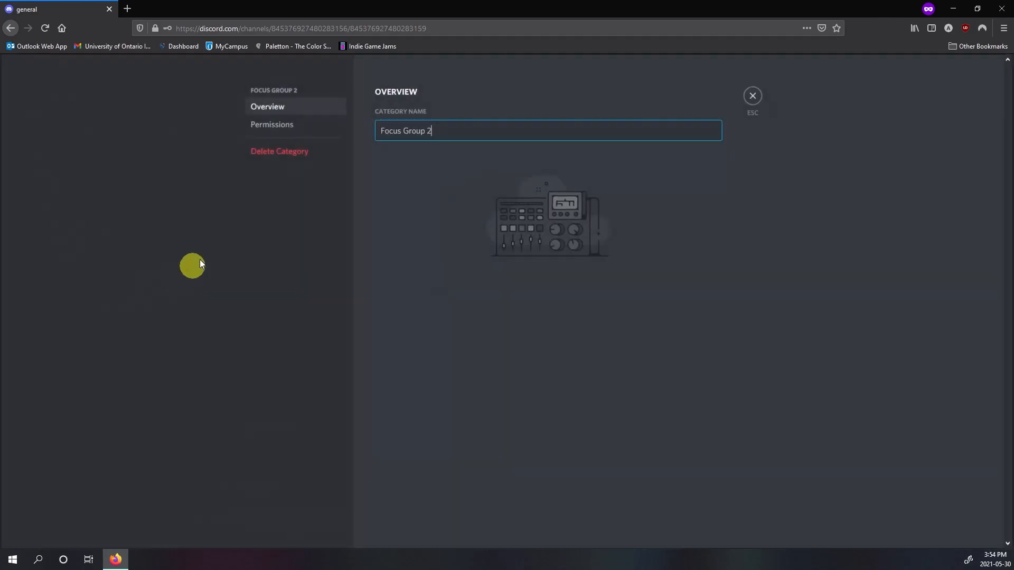
{"action": "left_click", "coordinate": [279, 127]}
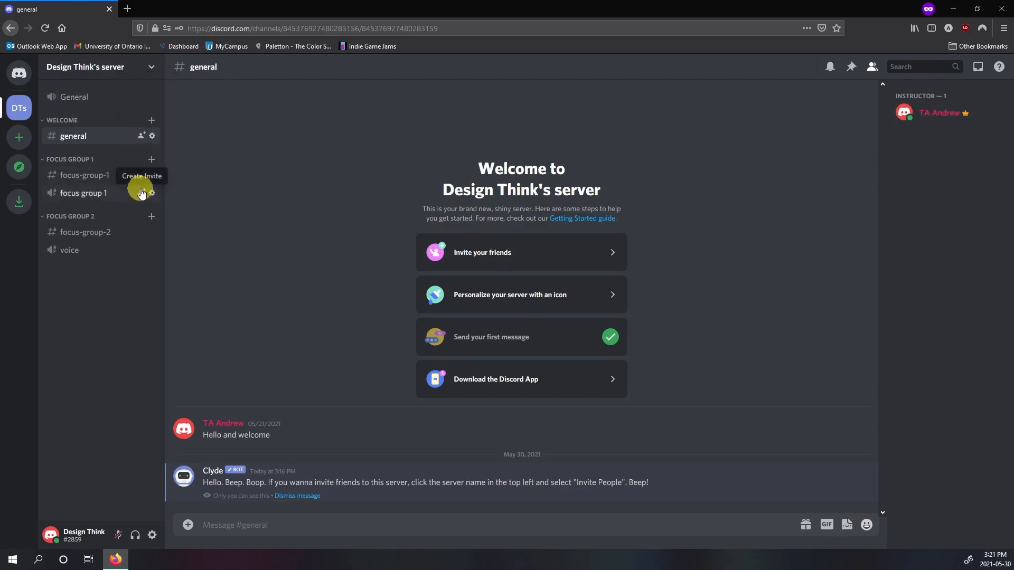
Step: Generate a new invite link for the focus group 1 voice channel with temporary membership granted, highlight the link, and close the invitation
{"action": "left_click", "coordinate": [142, 193]}
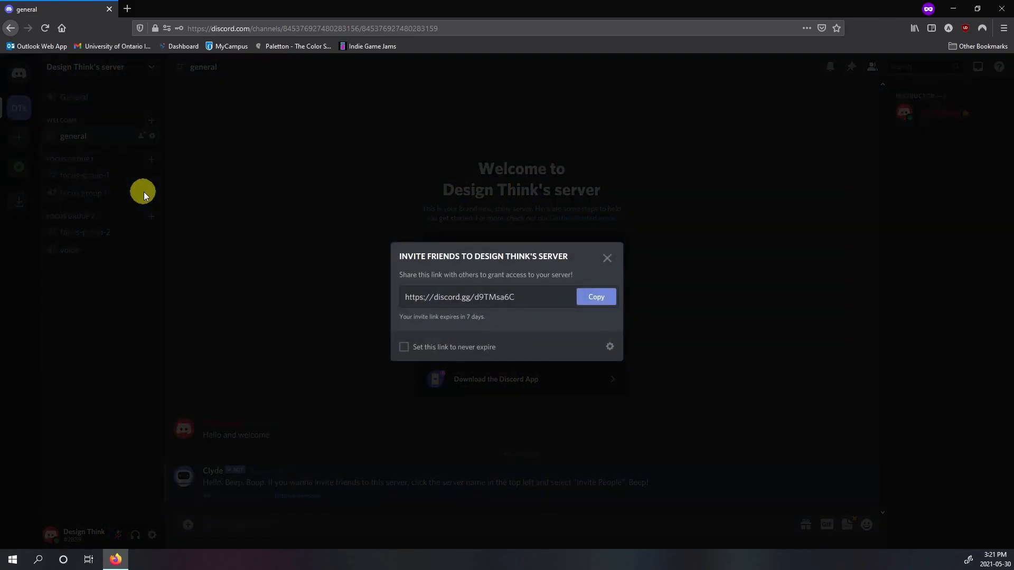
{"action": "left_click", "coordinate": [608, 350]}
{"action": "left_click", "coordinate": [609, 330]}
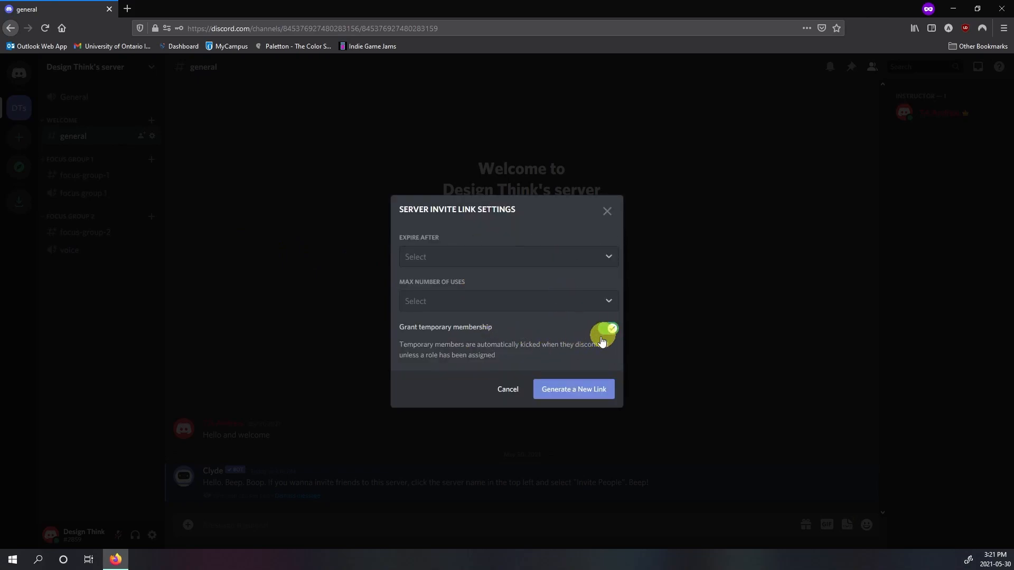
{"action": "left_click", "coordinate": [562, 391]}
{"action": "left_click_drag", "start_coordinate": [517, 297], "coordinate": [380, 296]}
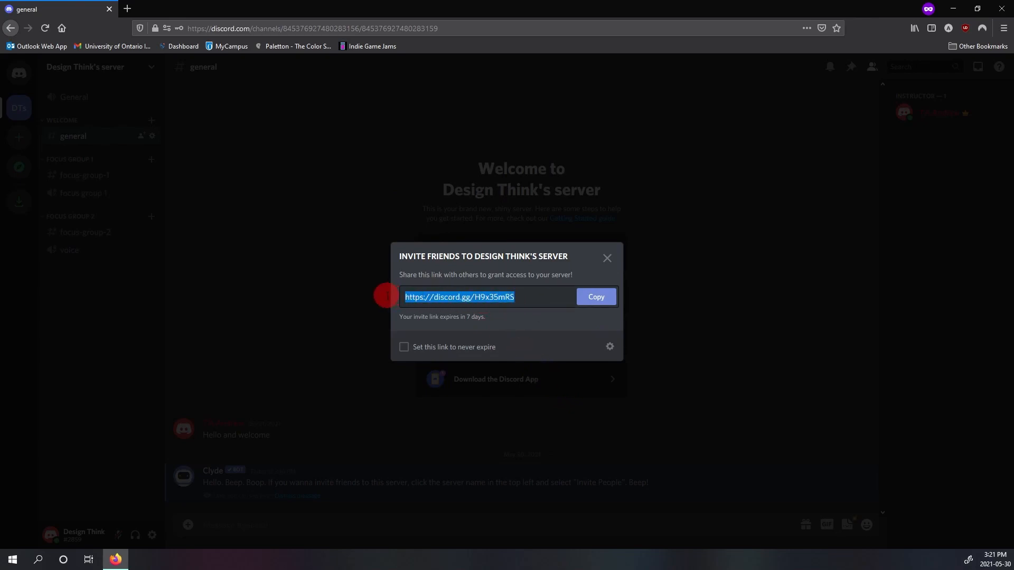
{"action": "left_click", "coordinate": [607, 259]}
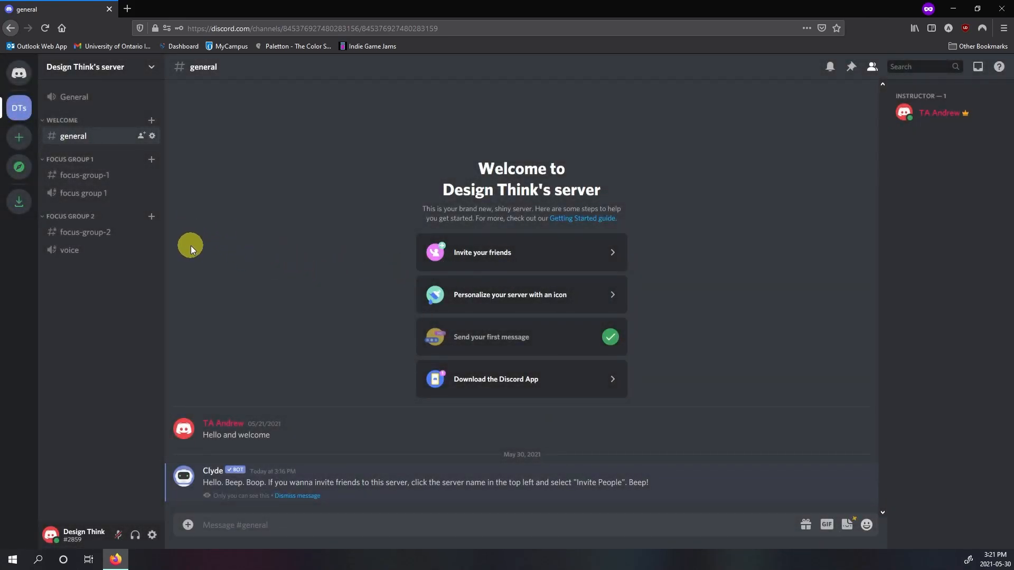
Step: View the server's template settings, highlight the template link, and leave the server settings
{"action": "left_click", "coordinate": [152, 66]}
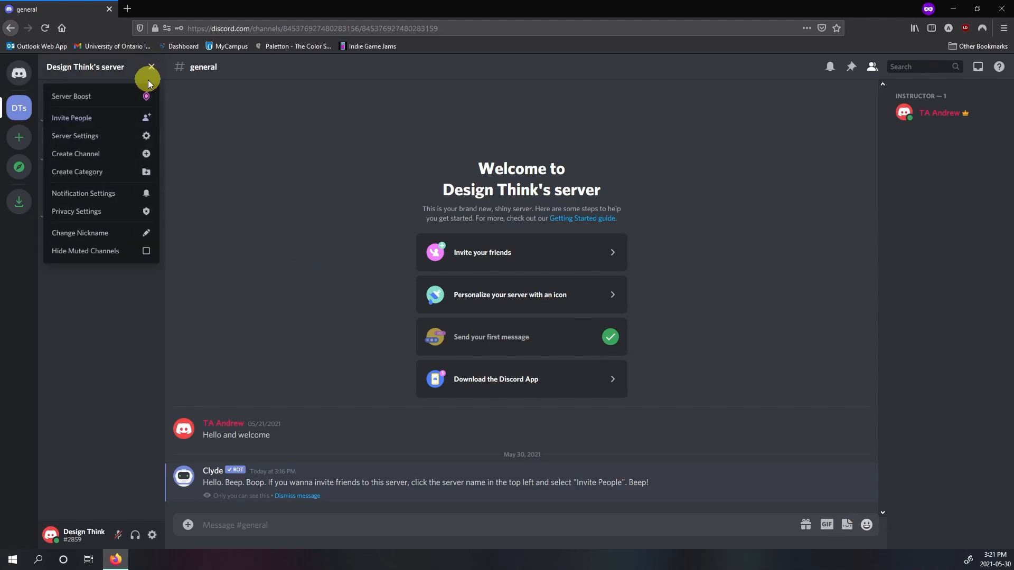
{"action": "left_click", "coordinate": [115, 136]}
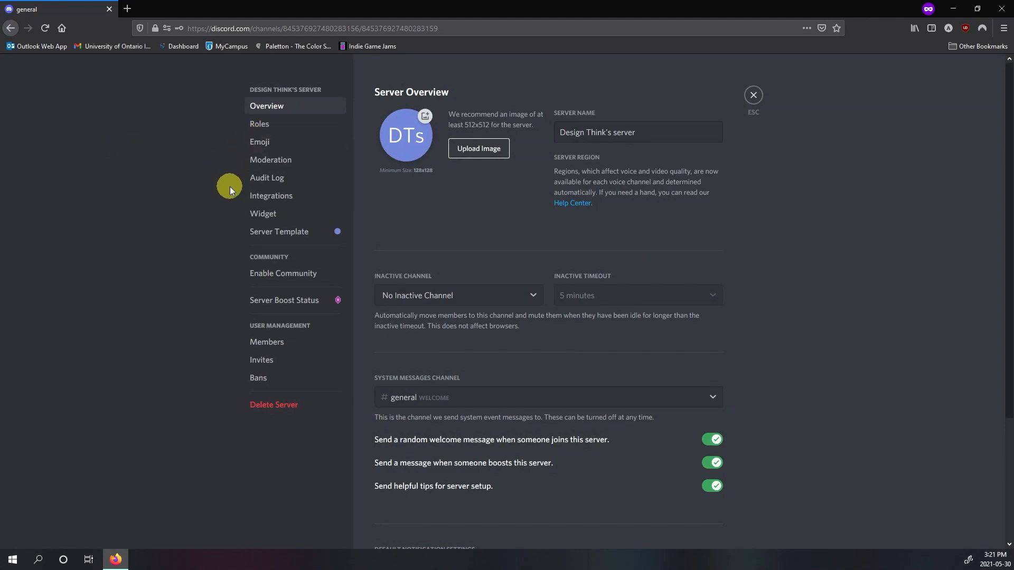
{"action": "left_click", "coordinate": [270, 233]}
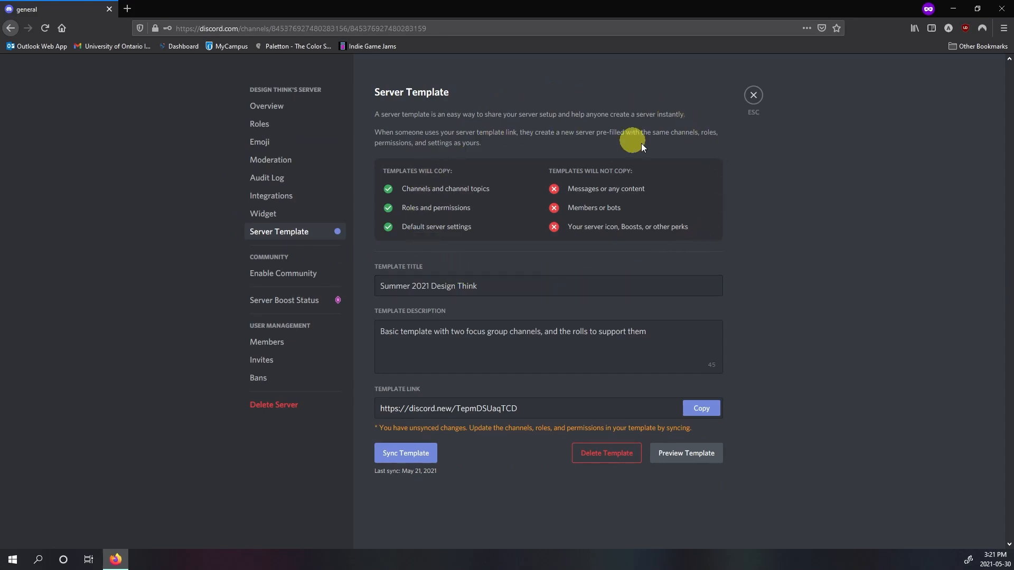
{"action": "left_click_drag", "start_coordinate": [520, 409], "coordinate": [376, 410]}
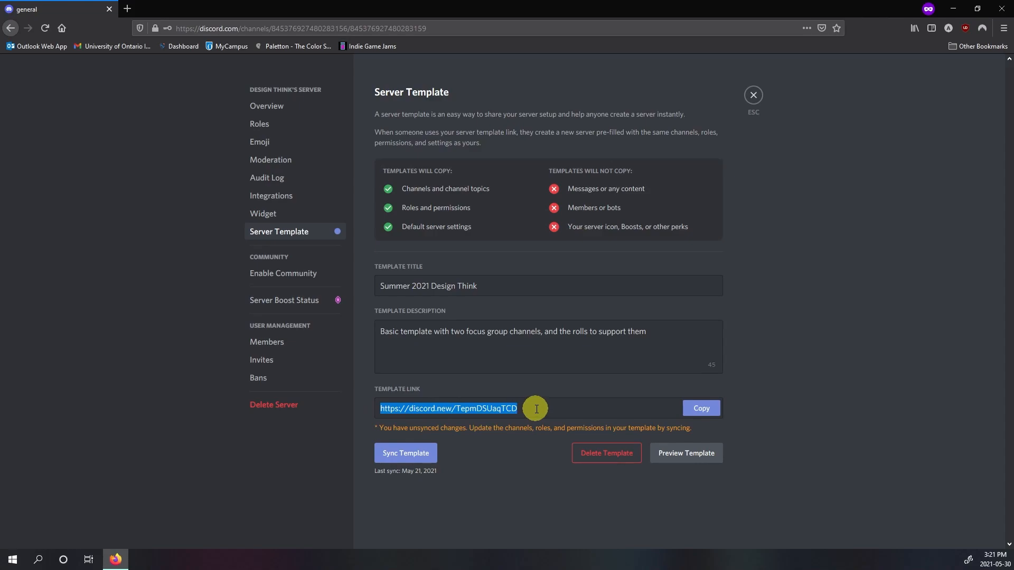
{"action": "left_click", "coordinate": [752, 96]}
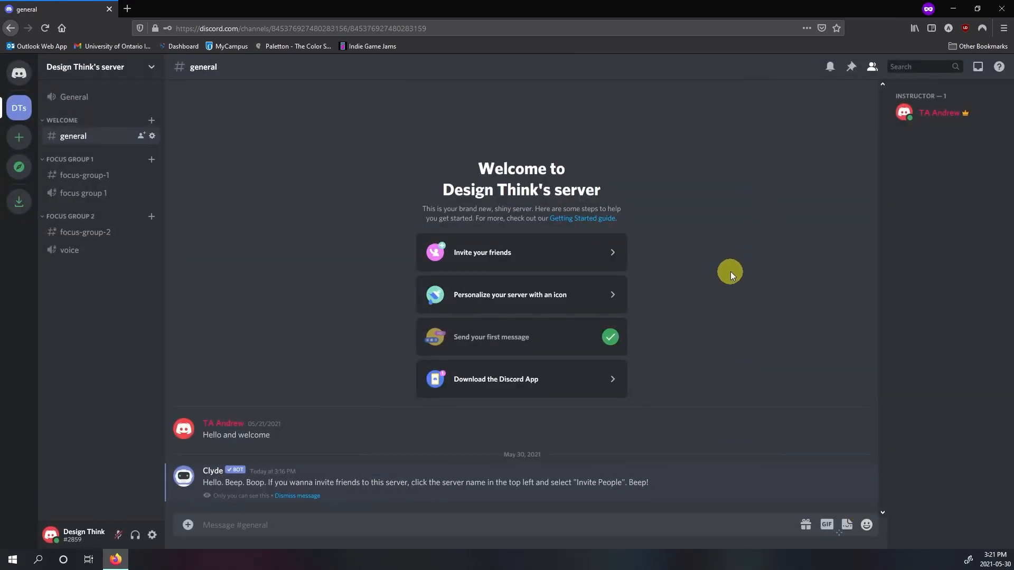